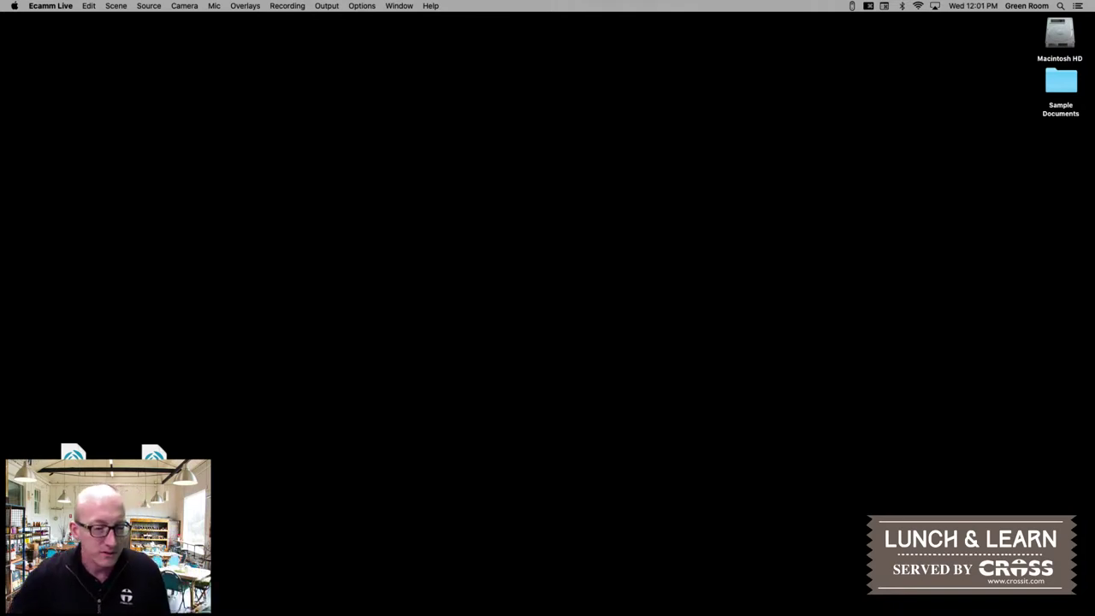
# - Switch to Excel and review the Trade Shows and Exhibitors worksheets of the Trade_Shows workbook
pyautogui.press('super+Tab')
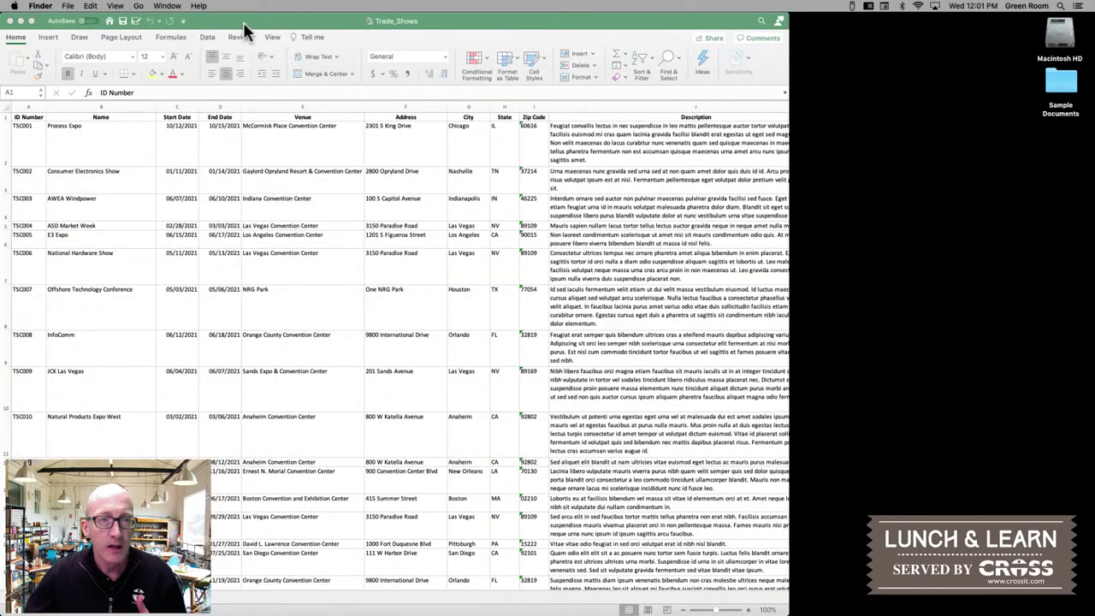
pyautogui.moveTo(296, 22); pyautogui.dragTo(454, 15)
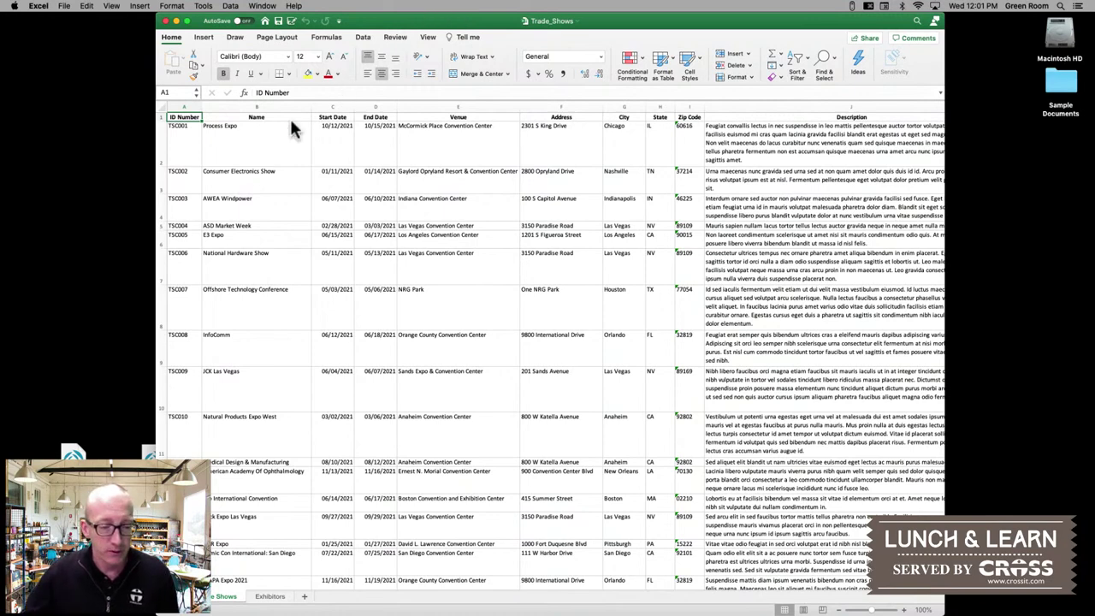
pyautogui.click(269, 596)
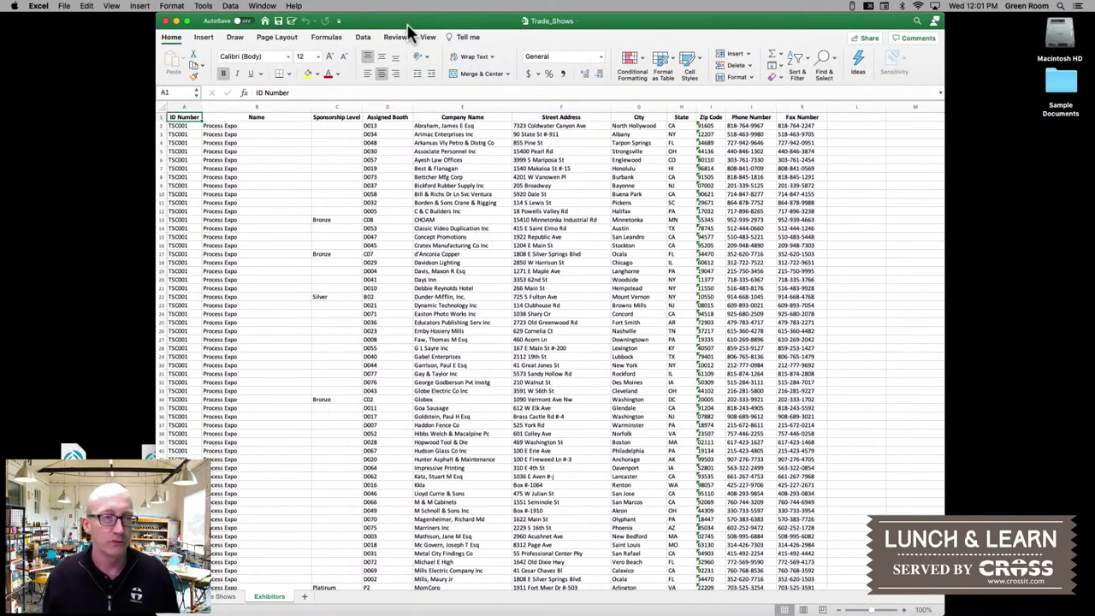
pyautogui.moveTo(470, 23); pyautogui.dragTo(534, 21)
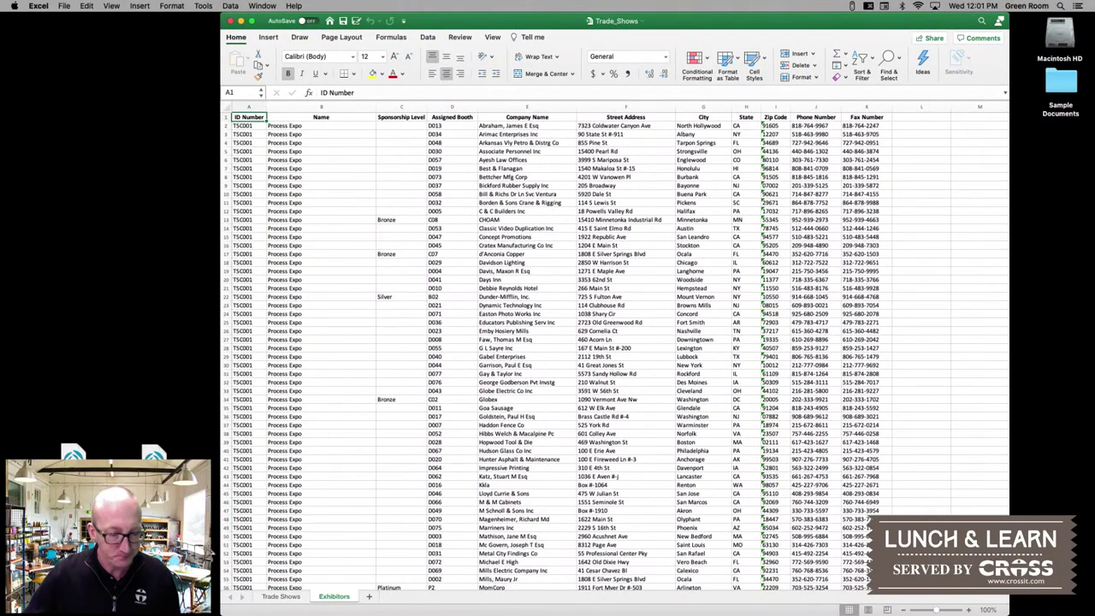
pyautogui.click(286, 597)
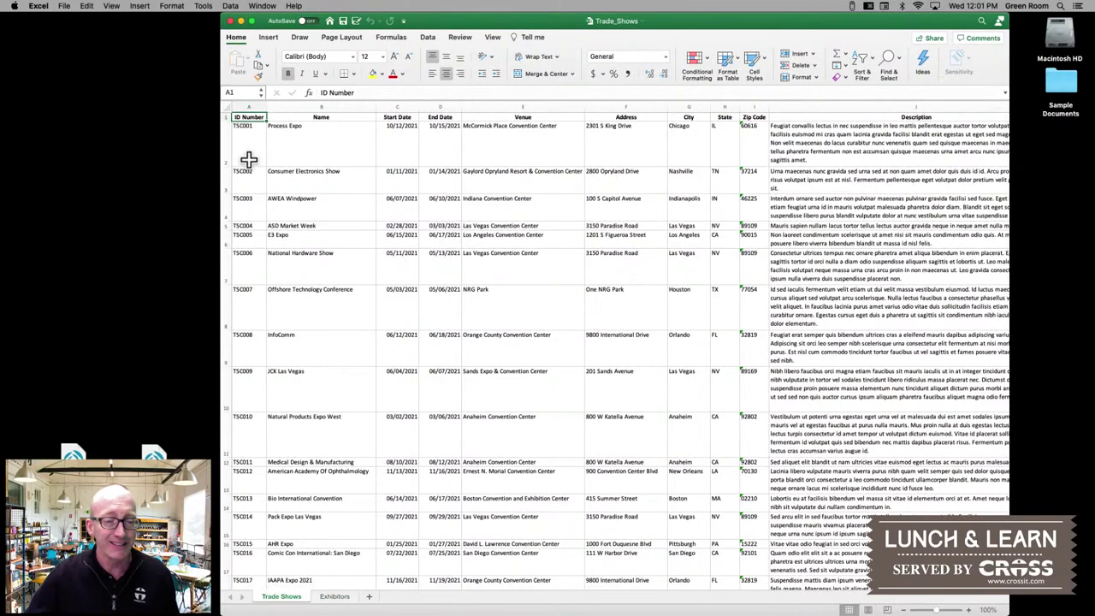
pyautogui.click(336, 597)
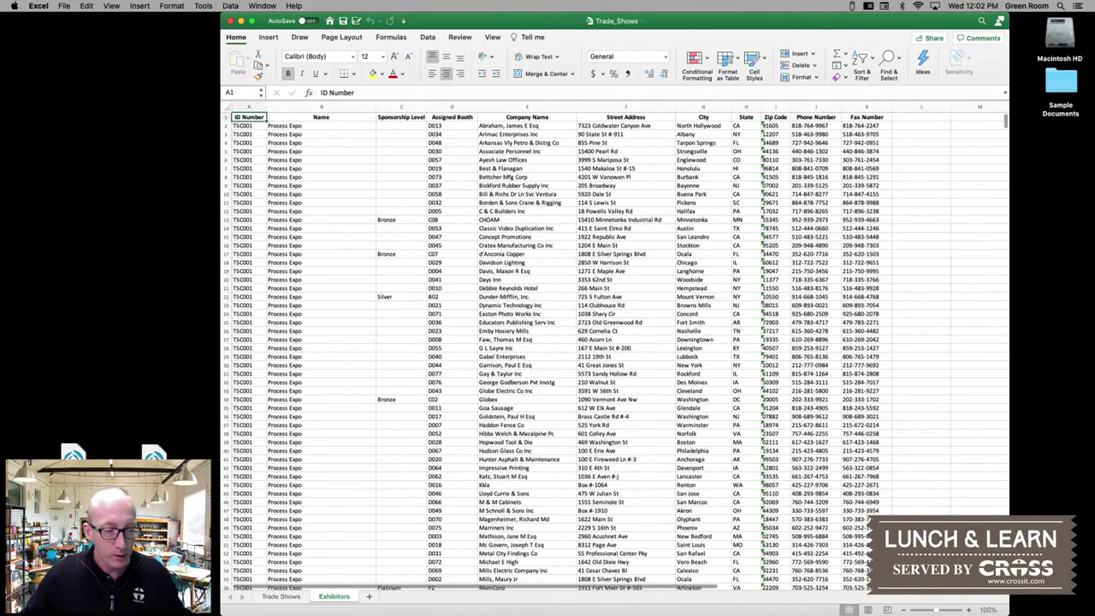
# - Open the Trade_Shows Part 2A file in FileMaker Pro, shrink its window, and view the Consumer Electronics Show record's picture and exhibitors sections
pyautogui.click(73, 450)
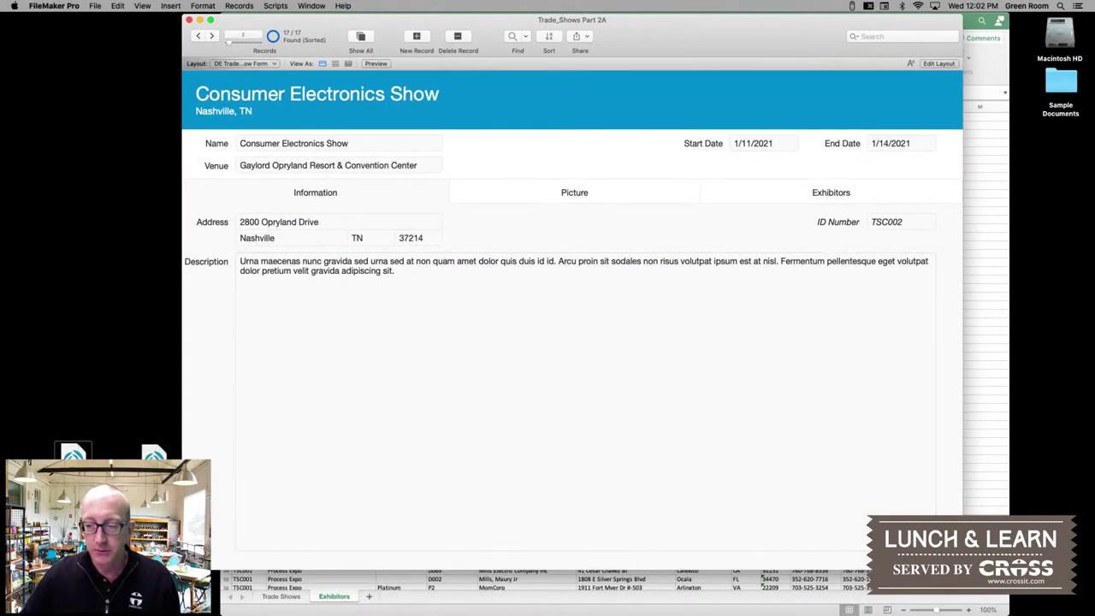
pyautogui.moveTo(961, 567); pyautogui.dragTo(803, 540)
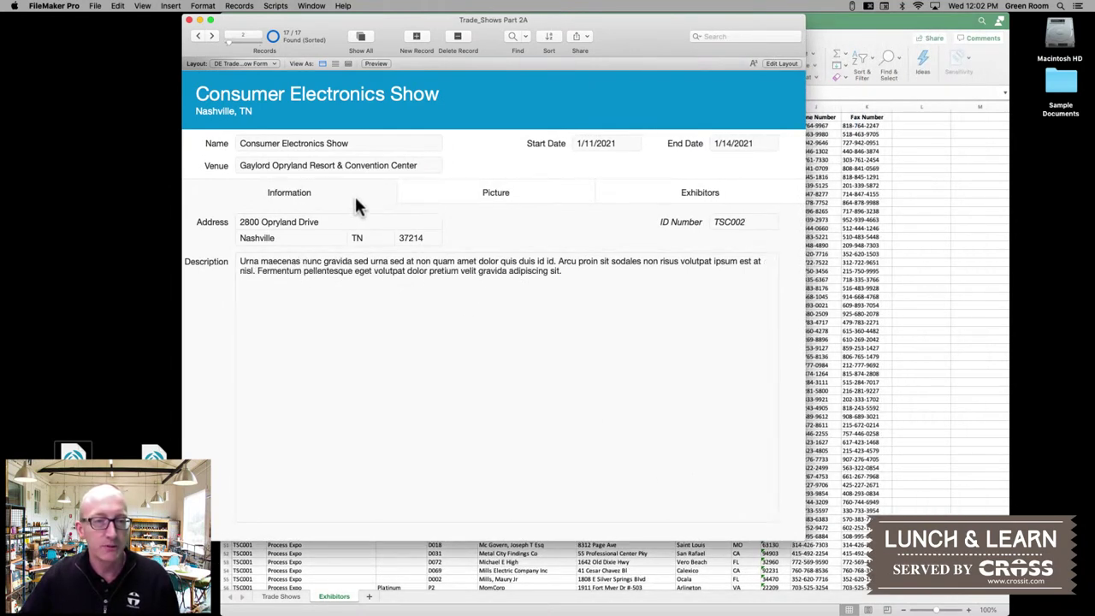
pyautogui.click(480, 198)
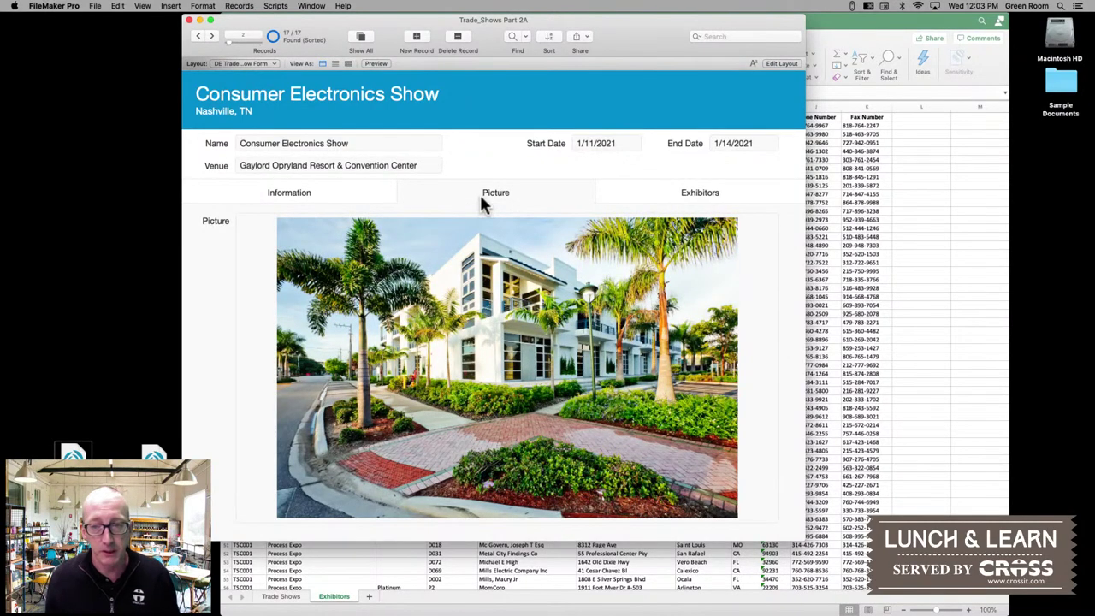
pyautogui.click(665, 193)
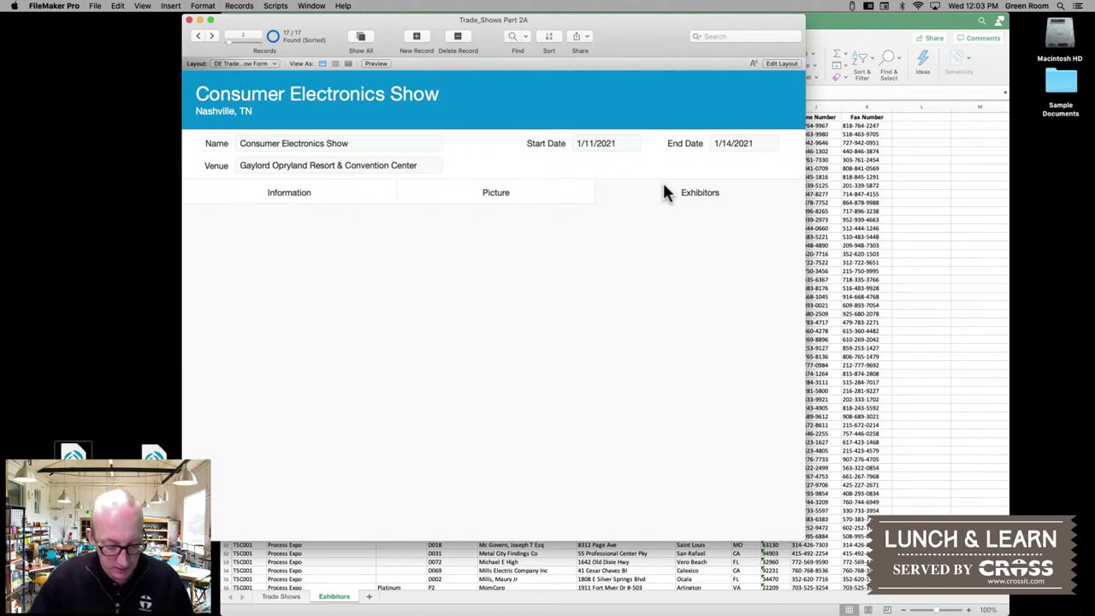
# - Review the tables, fields and relationships defined in the Trade_Shows Part 2A database
pyautogui.press('super+shift+d')
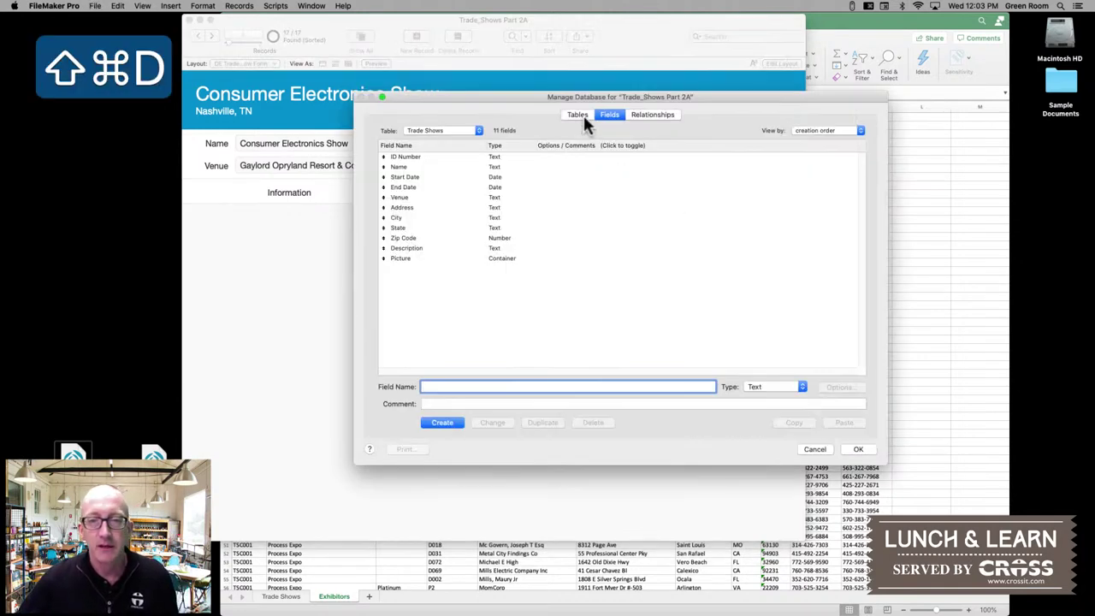
pyautogui.click(578, 114)
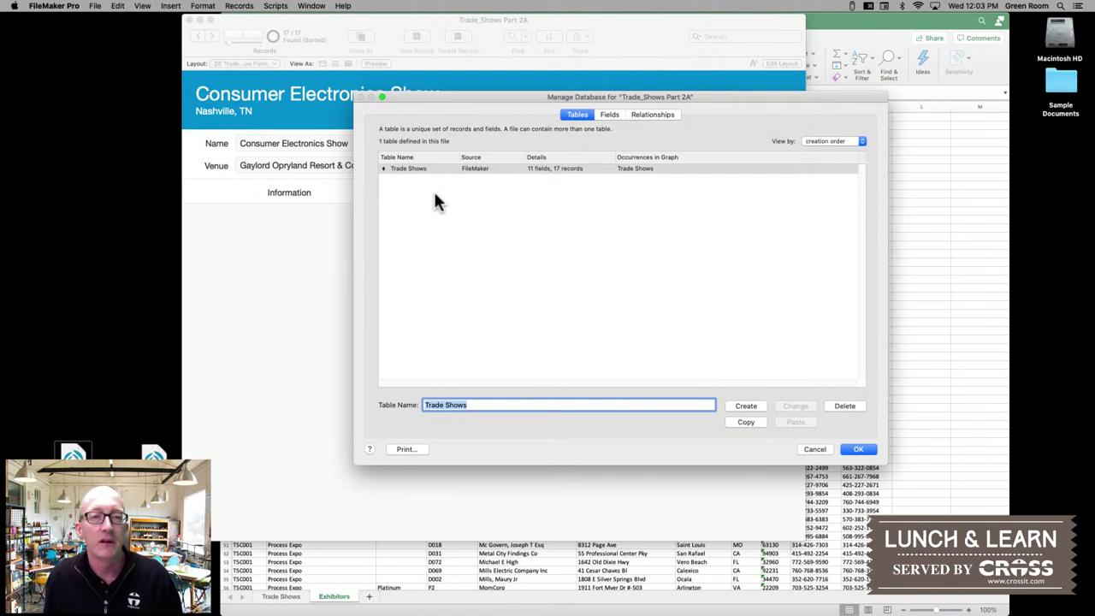
pyautogui.click(608, 115)
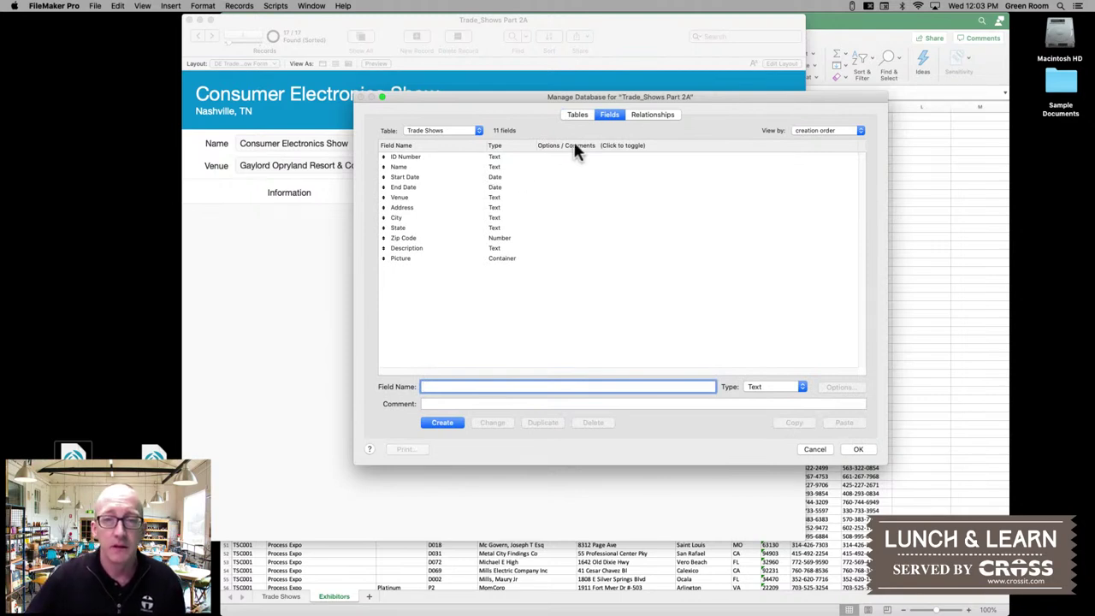
pyautogui.click(649, 119)
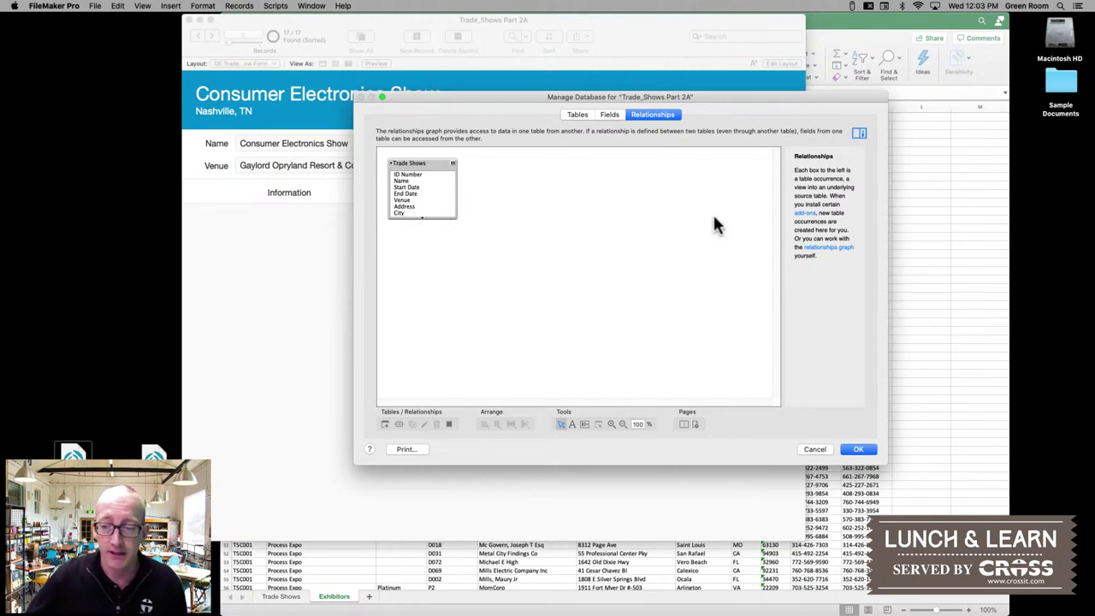
pyautogui.click(856, 449)
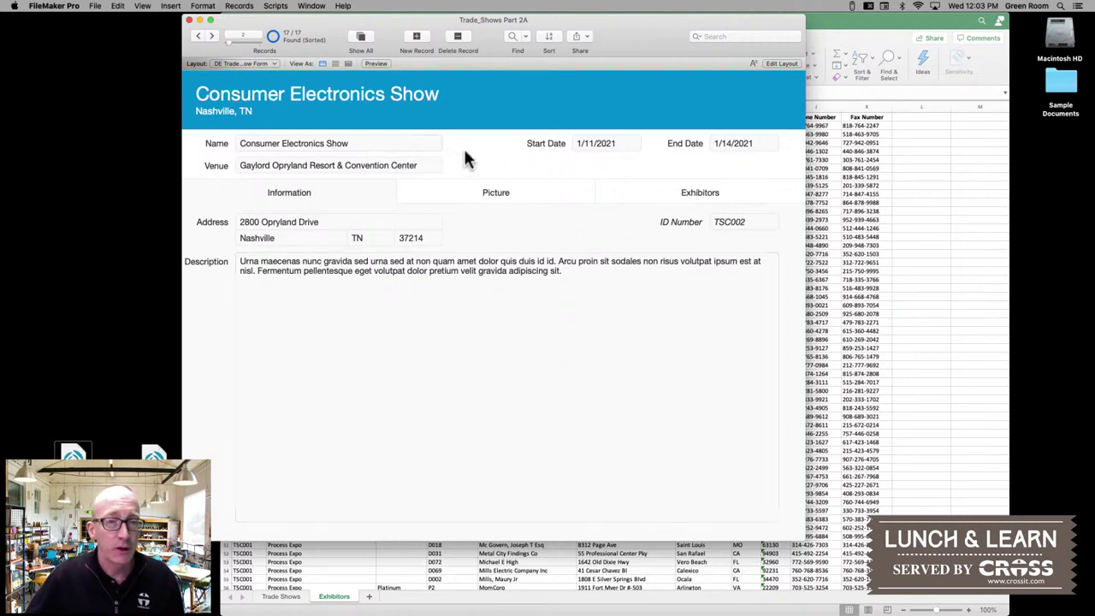
# - Start importing records from Trade_Shows.xlsx on the Desktop, choosing the Exhibitors worksheet as the source
pyautogui.click(96, 6)
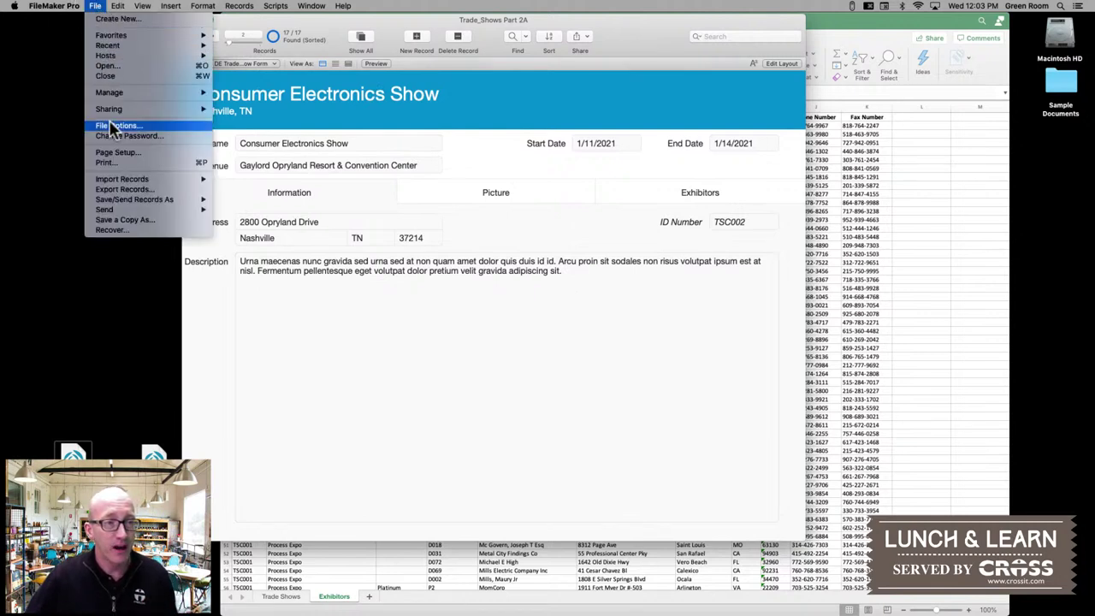
pyautogui.moveTo(171, 180)
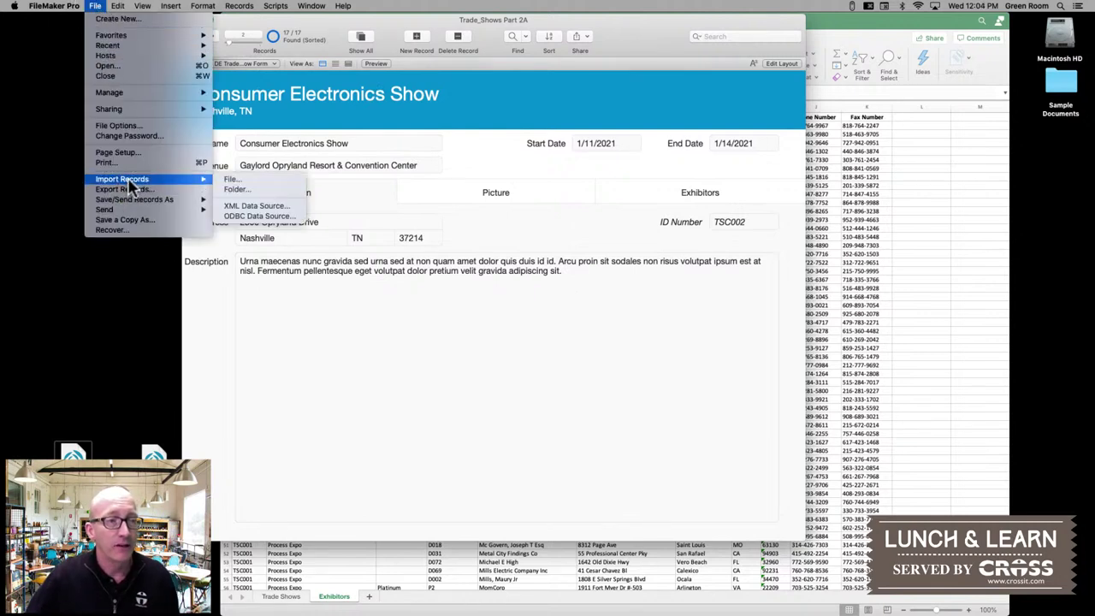
pyautogui.click(230, 177)
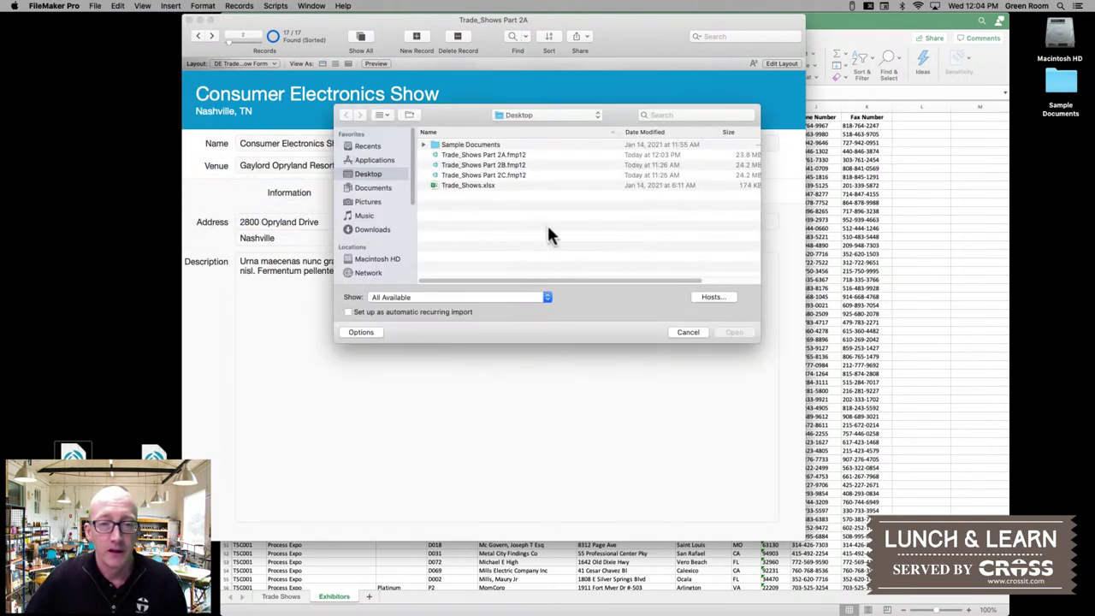
pyautogui.click(470, 184)
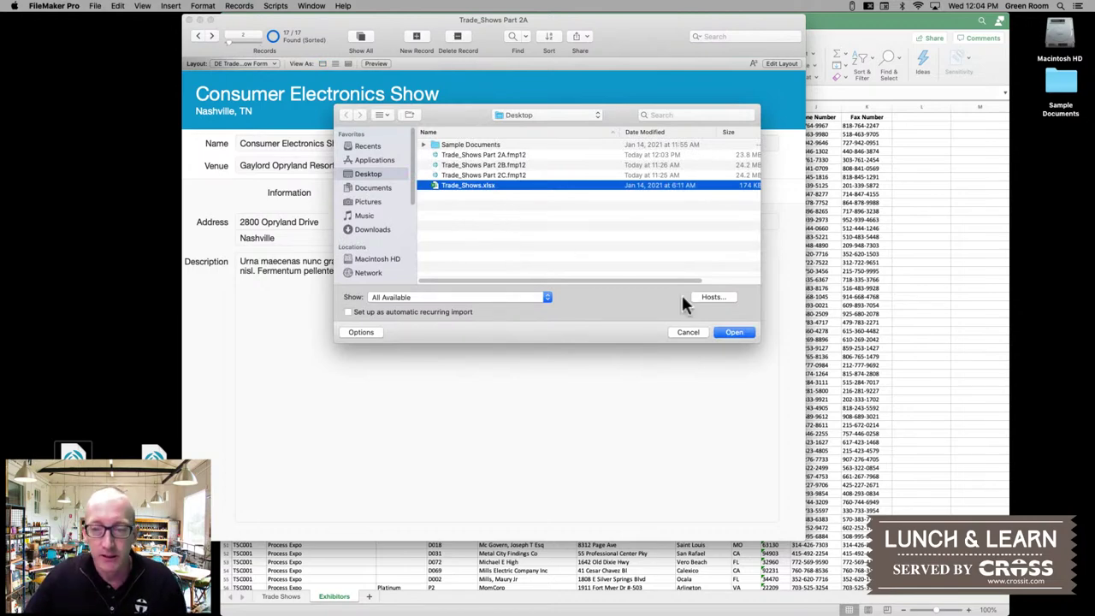
pyautogui.click(734, 332)
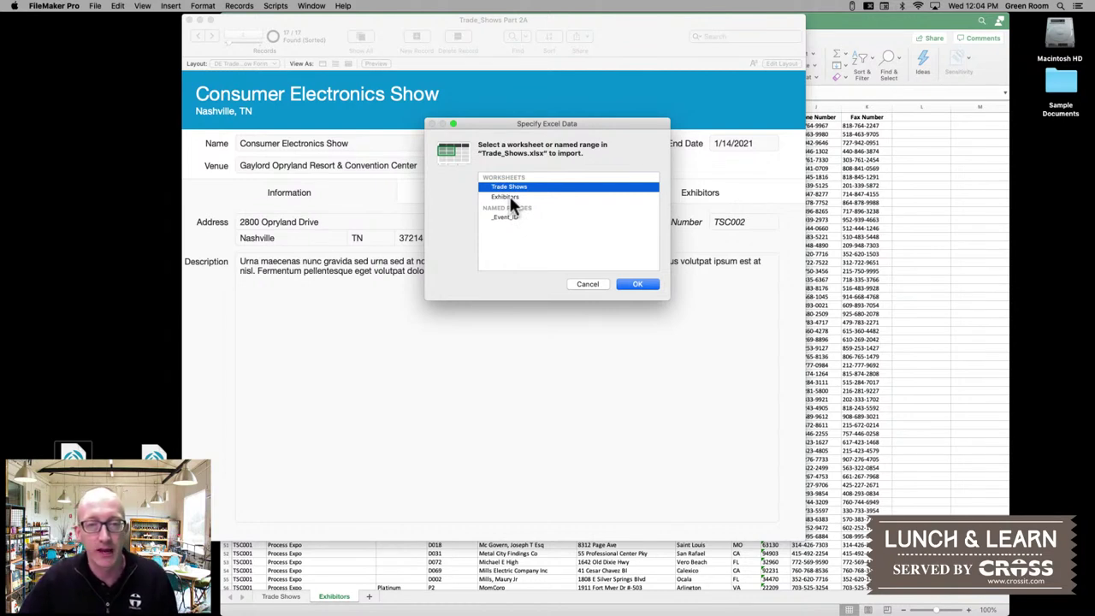
pyautogui.click(508, 197)
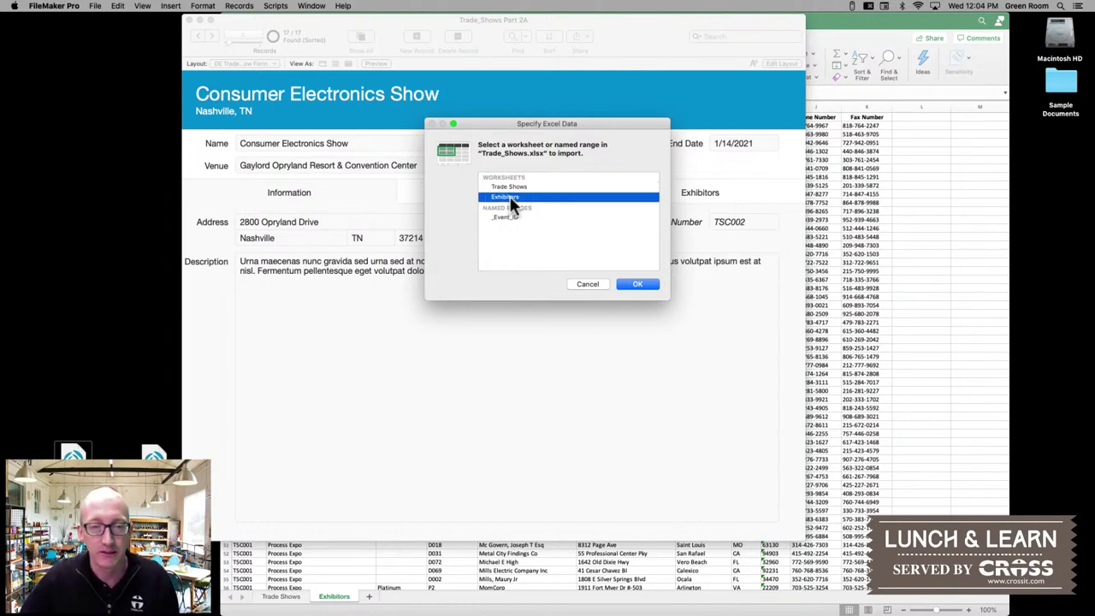
pyautogui.click(633, 285)
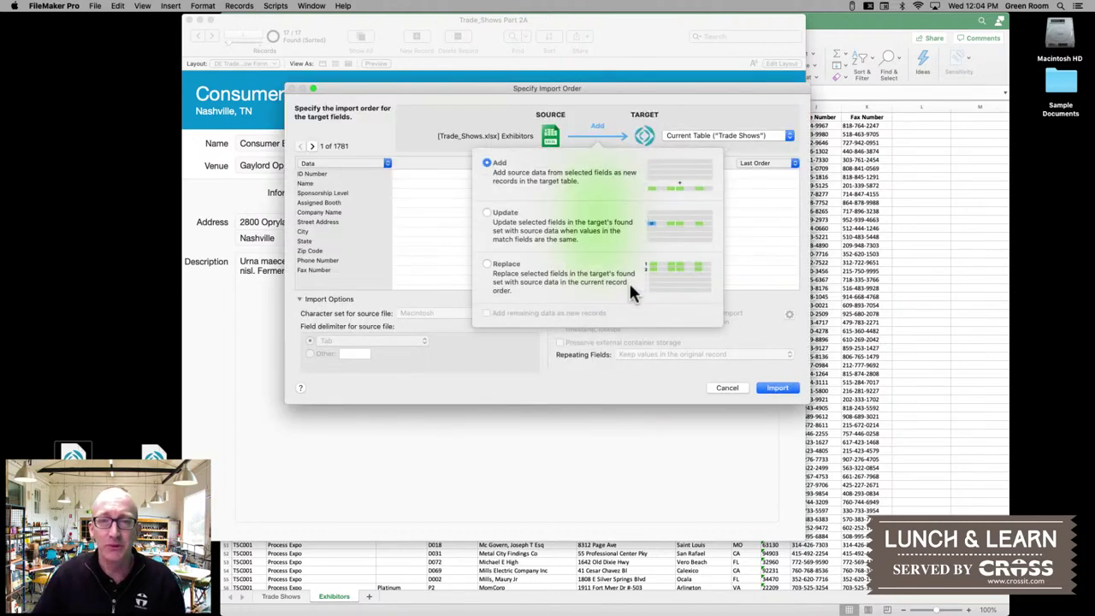
# - Set the import target to a new table and use the worksheet's first row as field names
pyautogui.click(606, 90)
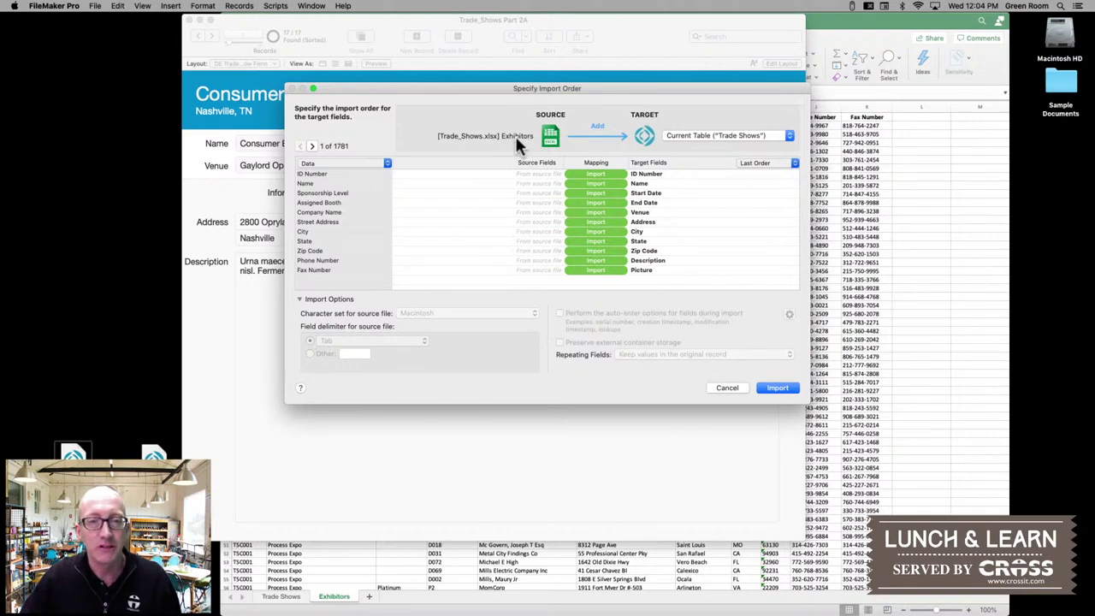
pyautogui.click(698, 139)
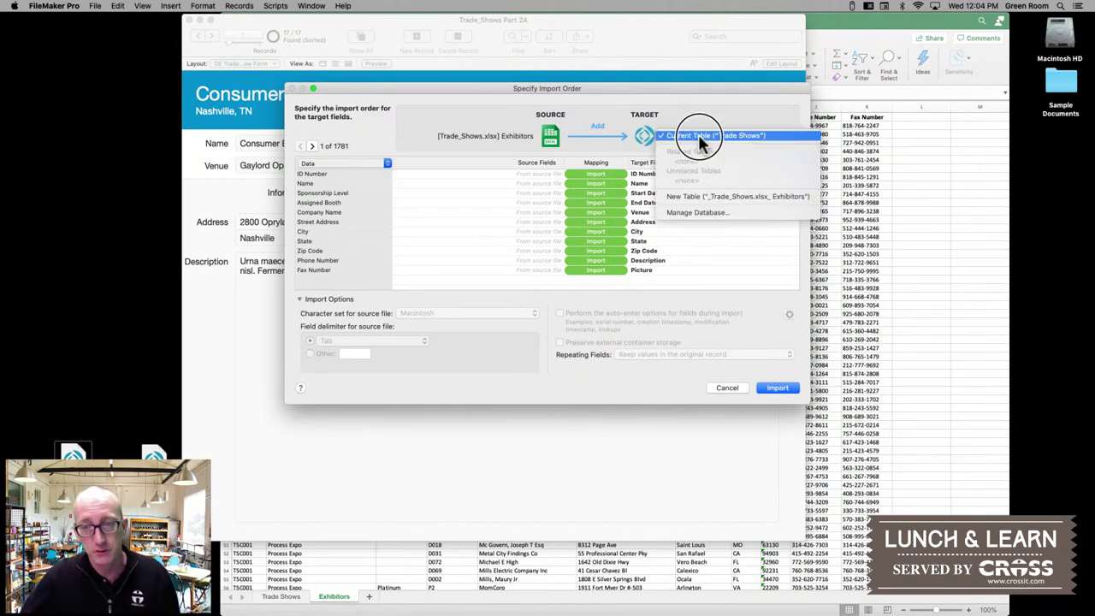
pyautogui.click(690, 195)
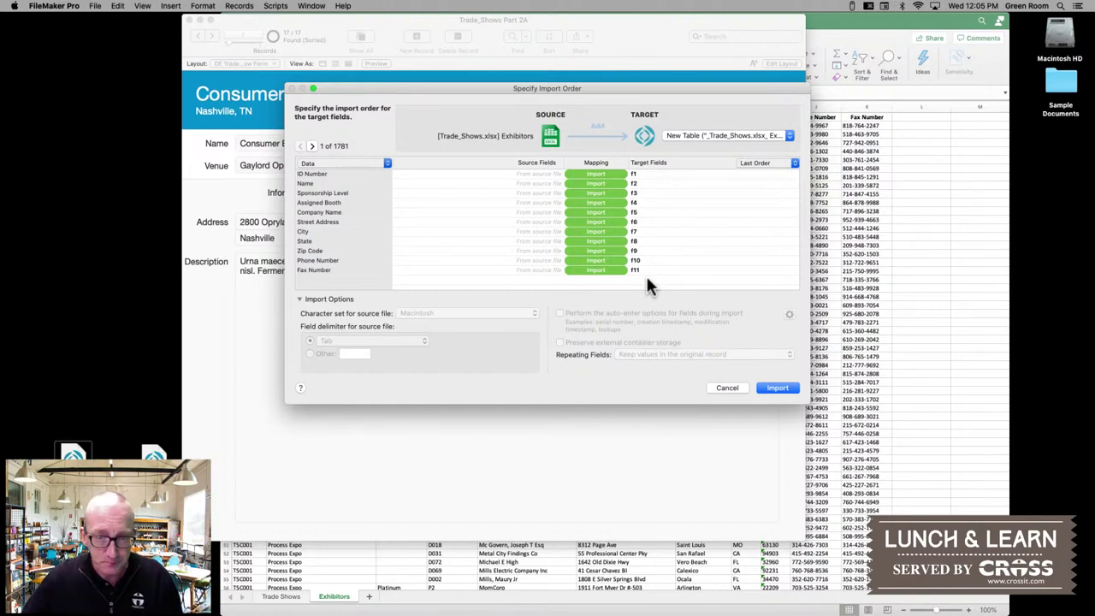
pyautogui.click(336, 167)
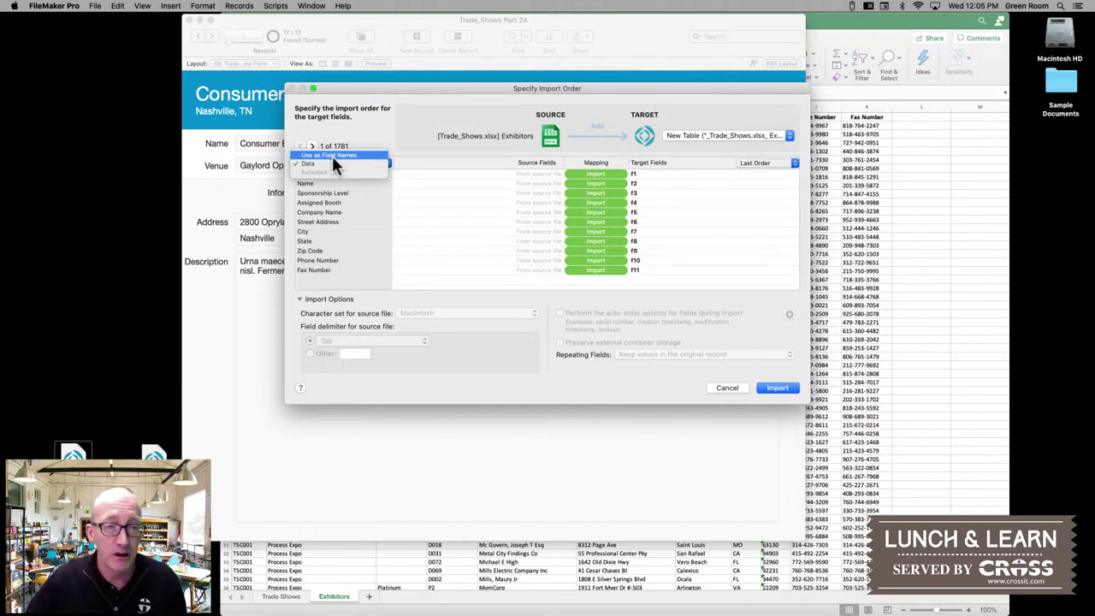
pyautogui.click(333, 156)
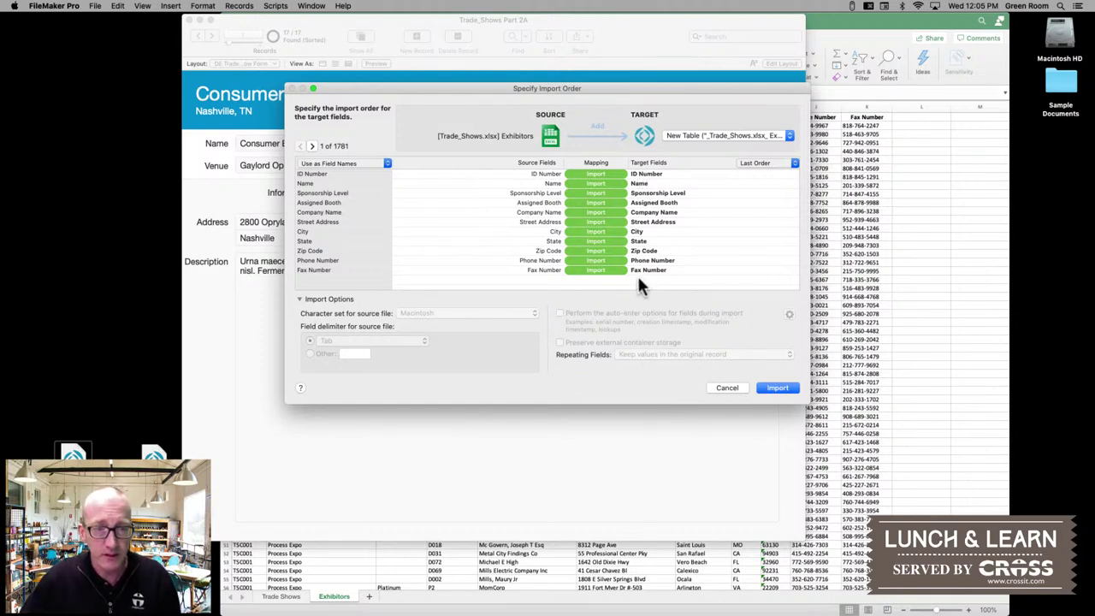
# - Preview the next two source records against the field mapping and import the exhibitor data
pyautogui.click(311, 146)
pyautogui.click(311, 146)
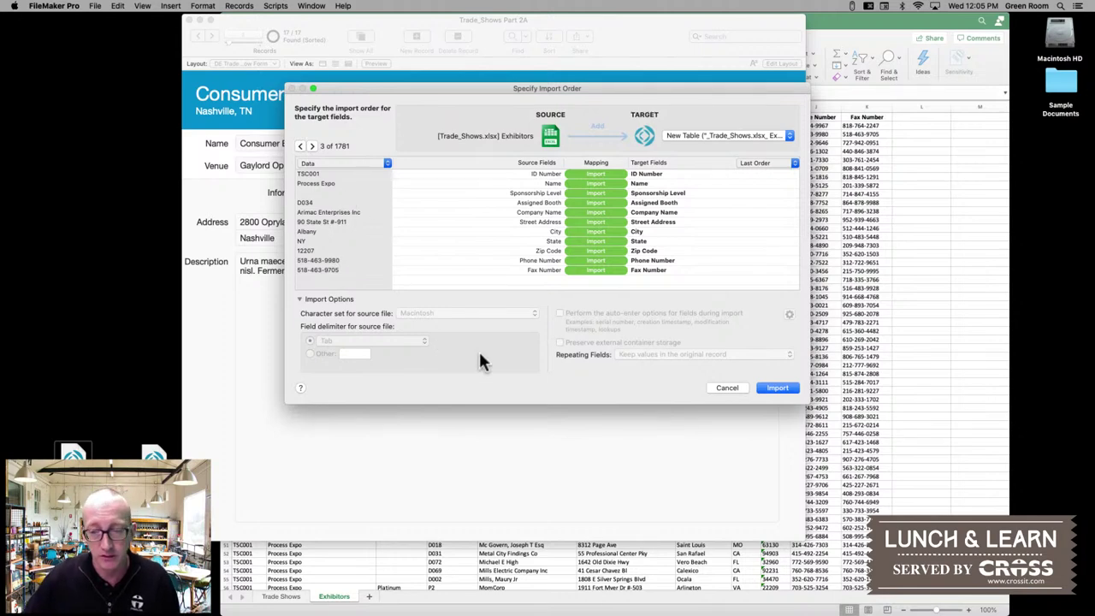
pyautogui.click(773, 390)
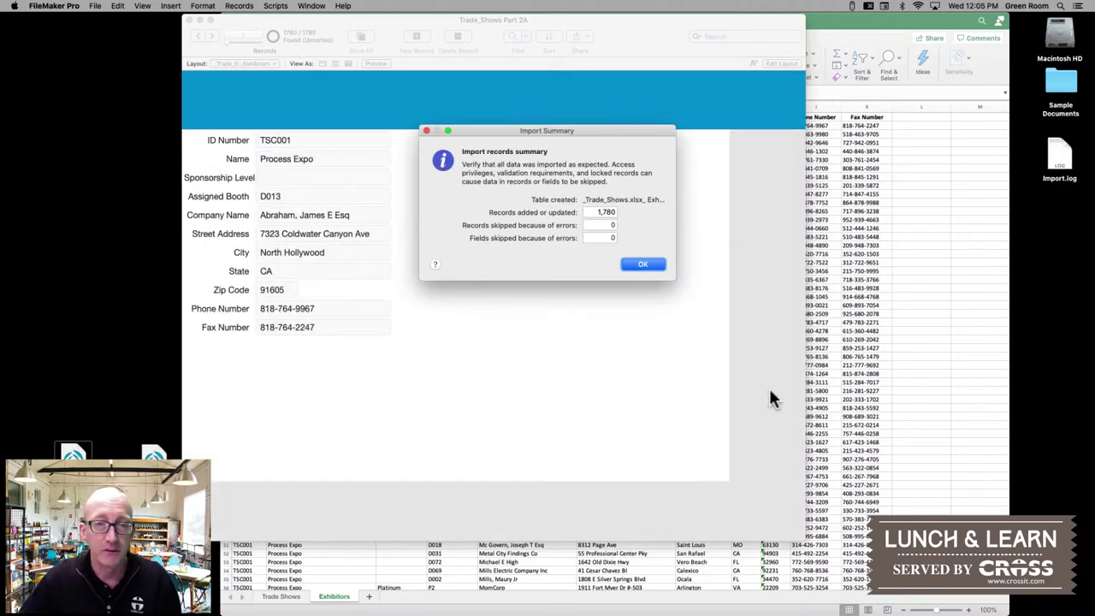
pyautogui.click(642, 266)
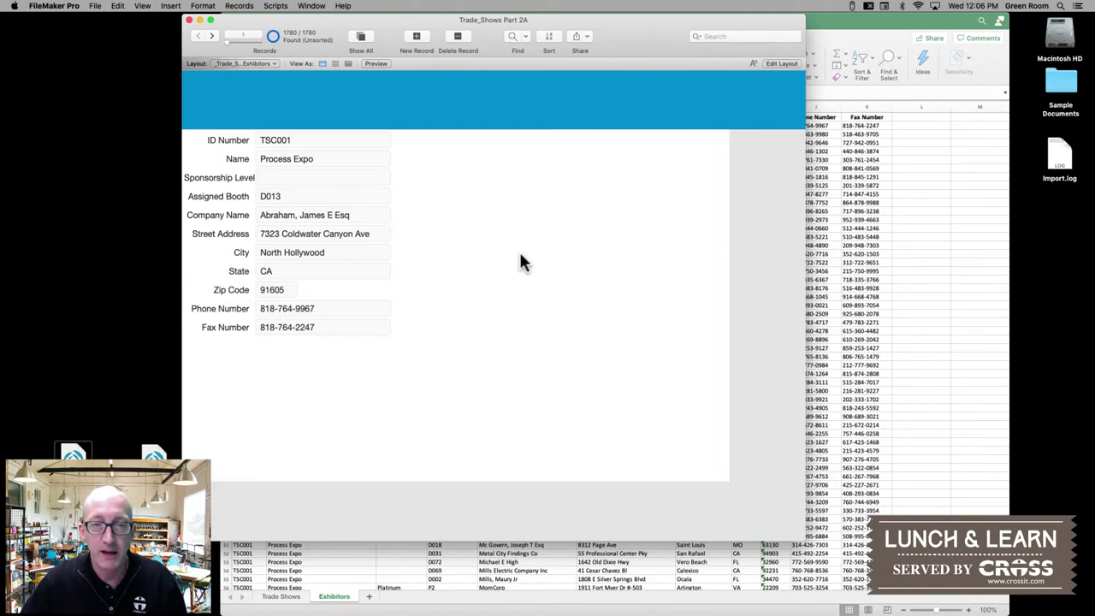
# - Rename the newly imported table to Exhibitors in the database definition
pyautogui.press('shift+super+d')
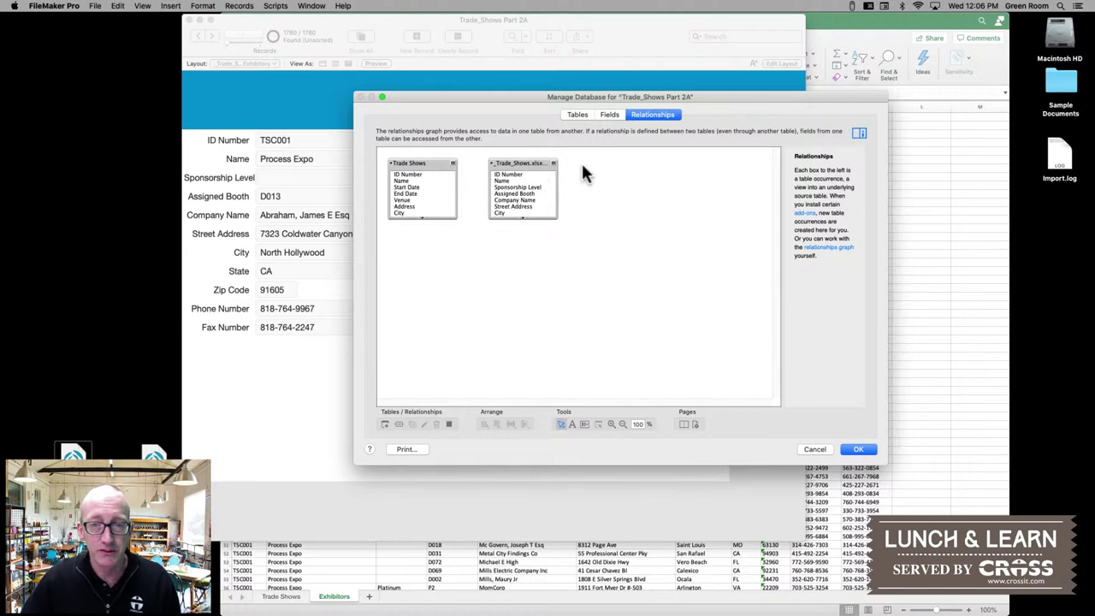
pyautogui.click(578, 115)
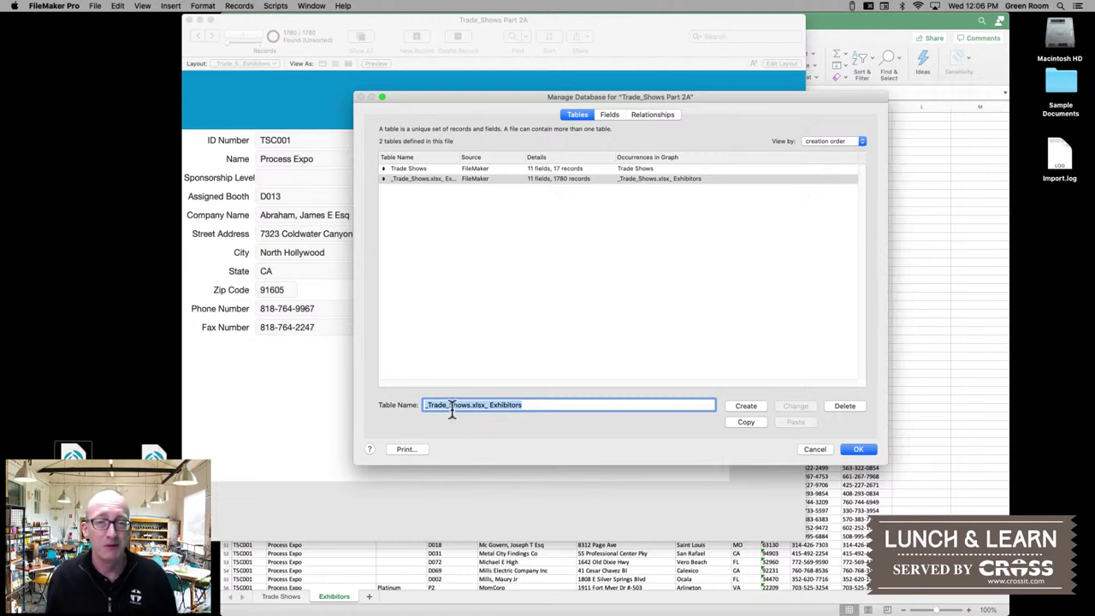
pyautogui.click(552, 405)
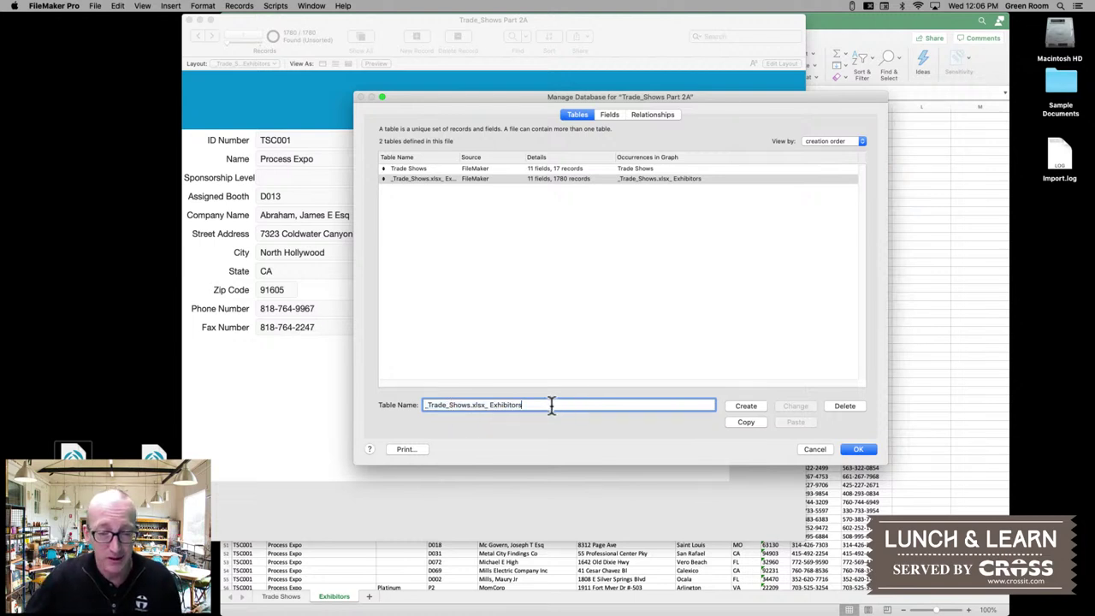
pyautogui.moveTo(490, 405); pyautogui.dragTo(394, 402)
pyautogui.press('BackSpace')
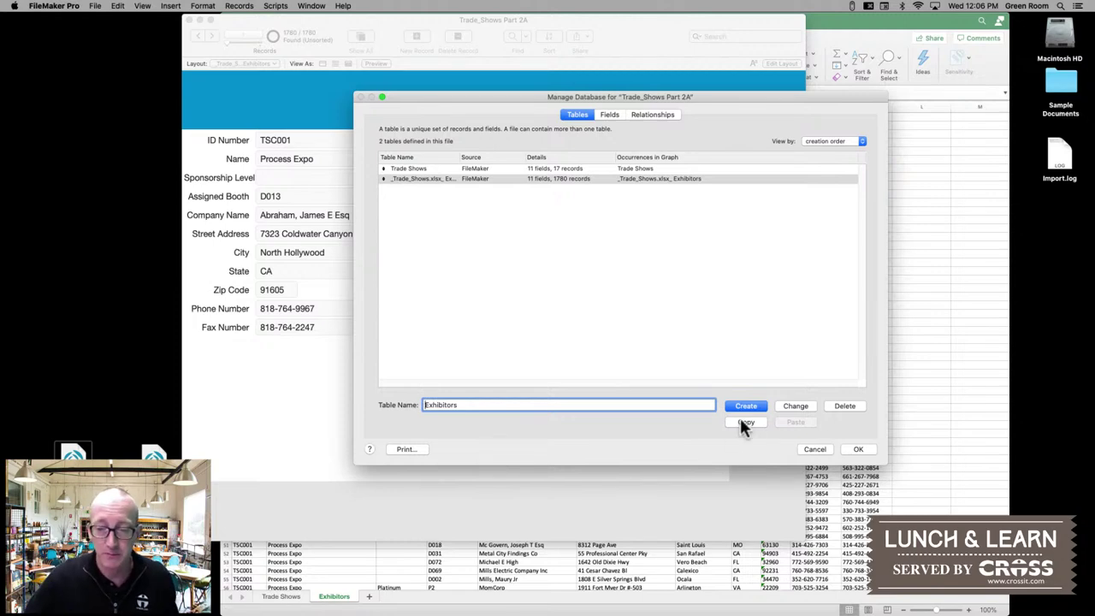
pyautogui.click(778, 404)
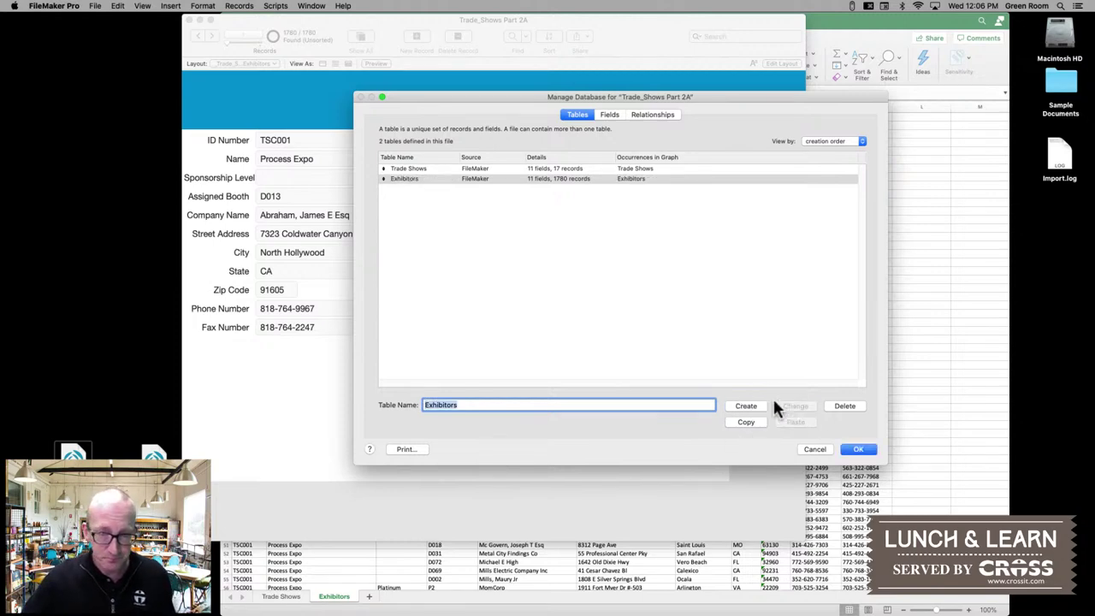
# - Change the Exhibitors table's Zip Code field to the Text type, check the relationships graph, and save the database definition
pyautogui.click(609, 113)
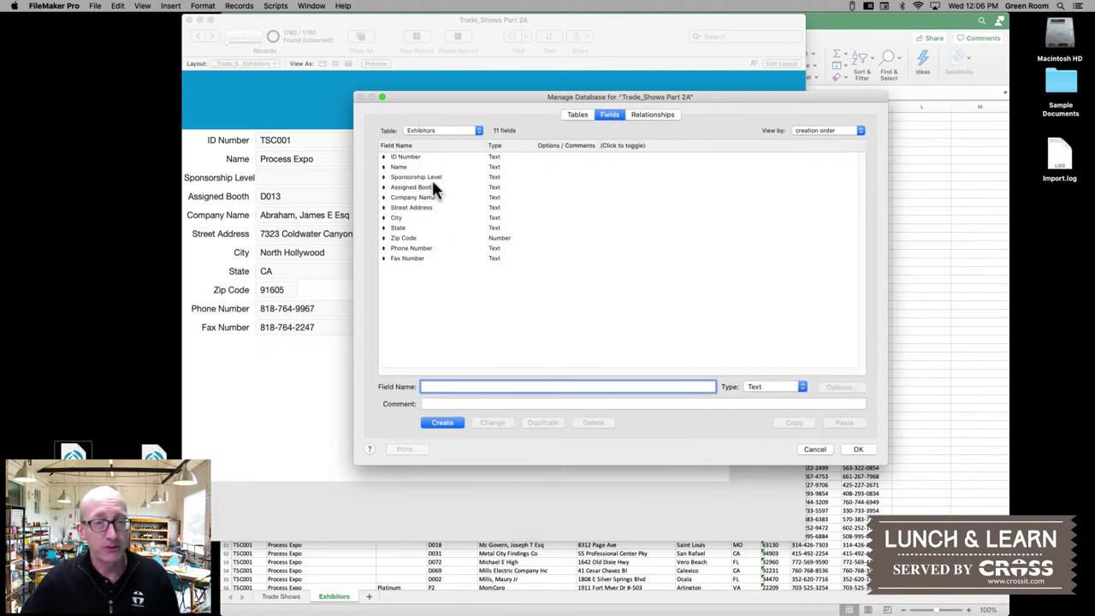
pyautogui.click(409, 241)
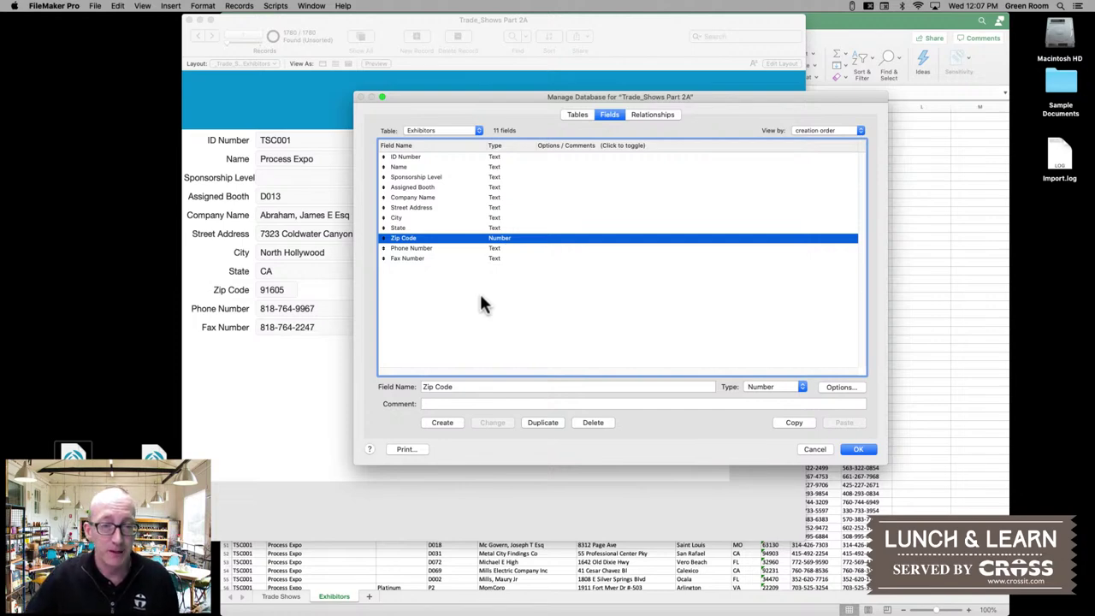
pyautogui.click(798, 387)
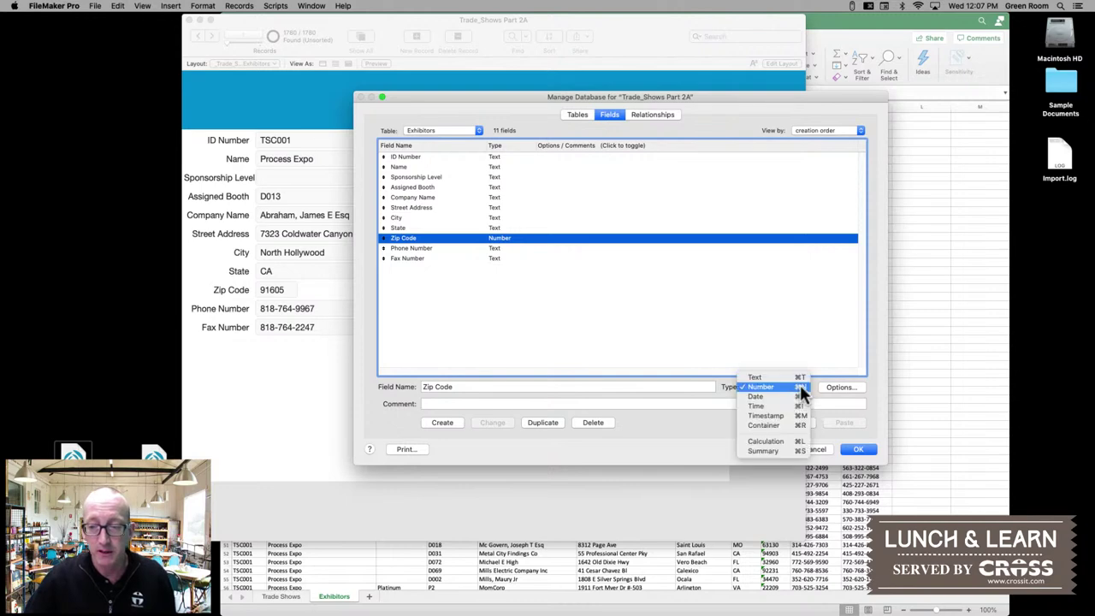
pyautogui.click(757, 377)
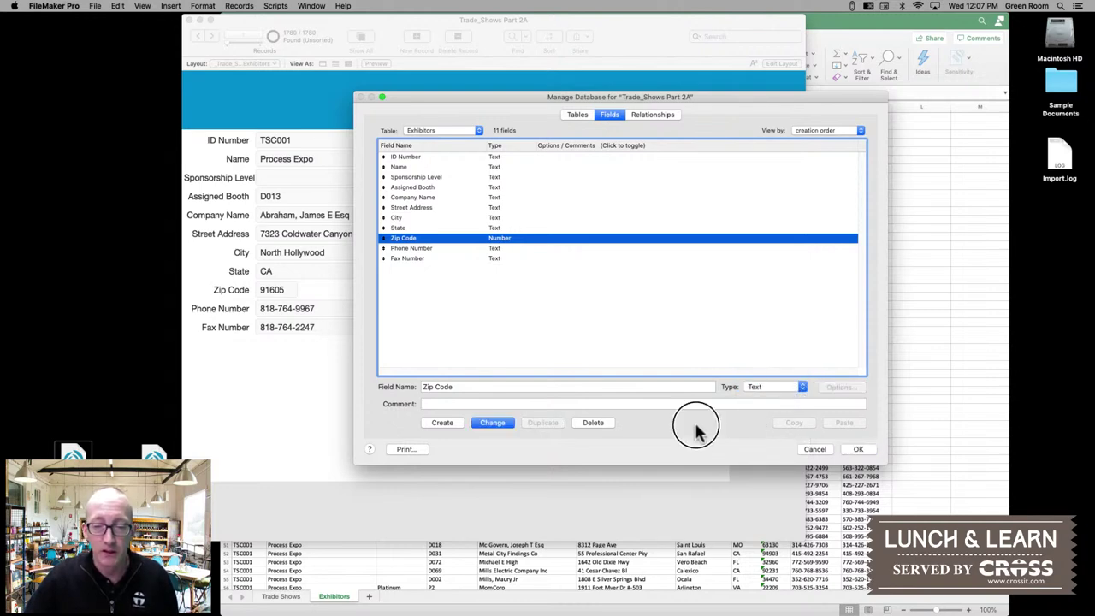
pyautogui.click(492, 425)
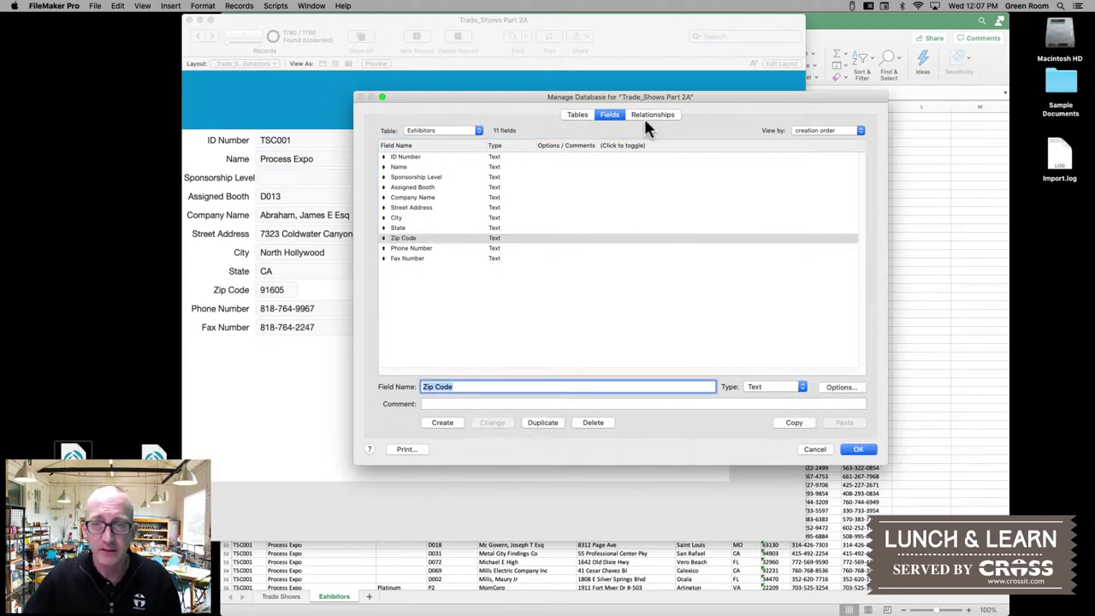
pyautogui.click(652, 114)
pyautogui.click(860, 450)
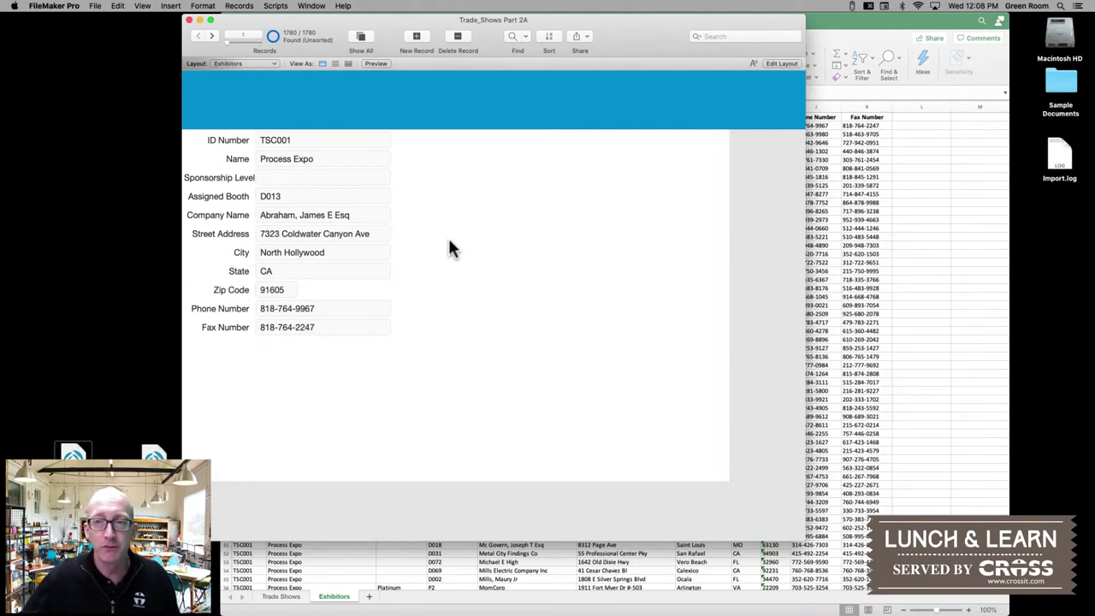
# - Switch to Excel, examine the ID Number choices available for cell A2 of the Exhibitors worksheet, and return to FileMaker
pyautogui.click(823, 31)
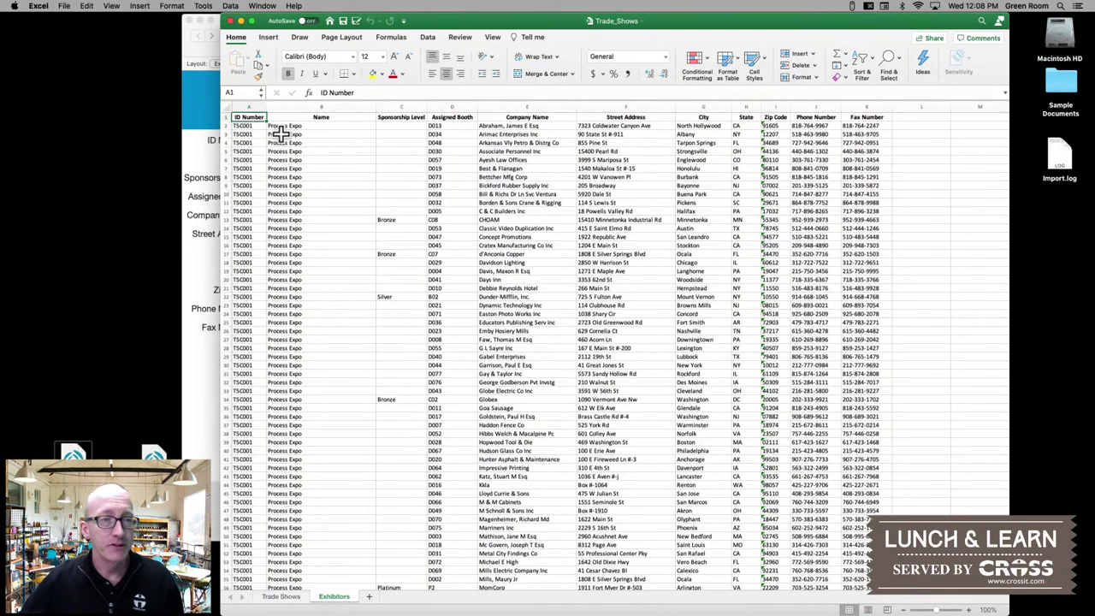
pyautogui.click(252, 126)
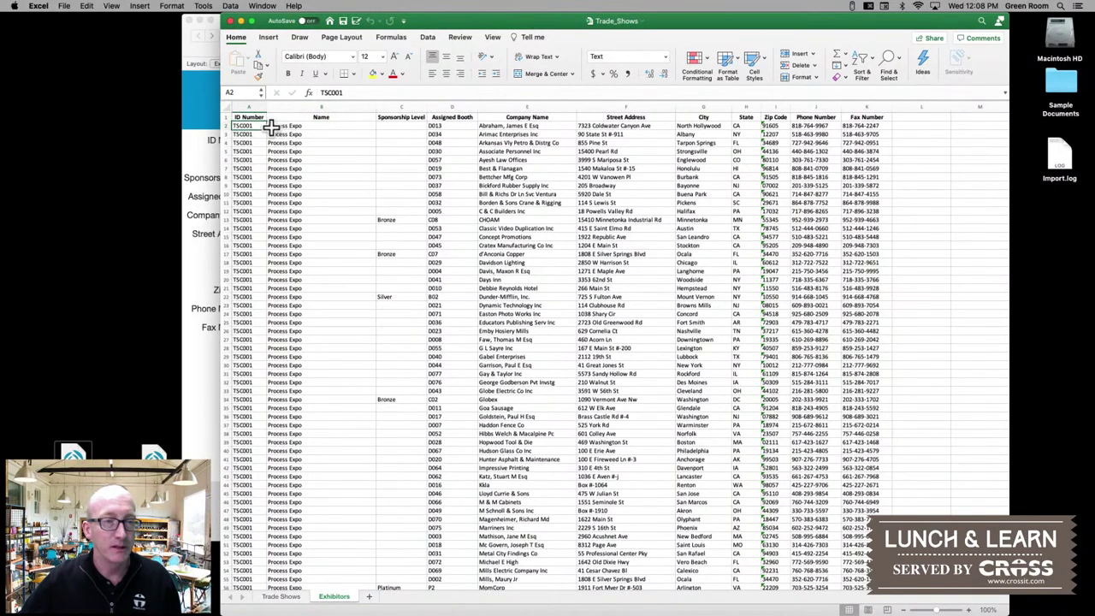
pyautogui.click(275, 130)
pyautogui.moveTo(273, 150)
pyautogui.mouseDown()
pyautogui.moveTo(275, 200)
pyautogui.moveTo(274, 144)
pyautogui.mouseUp()
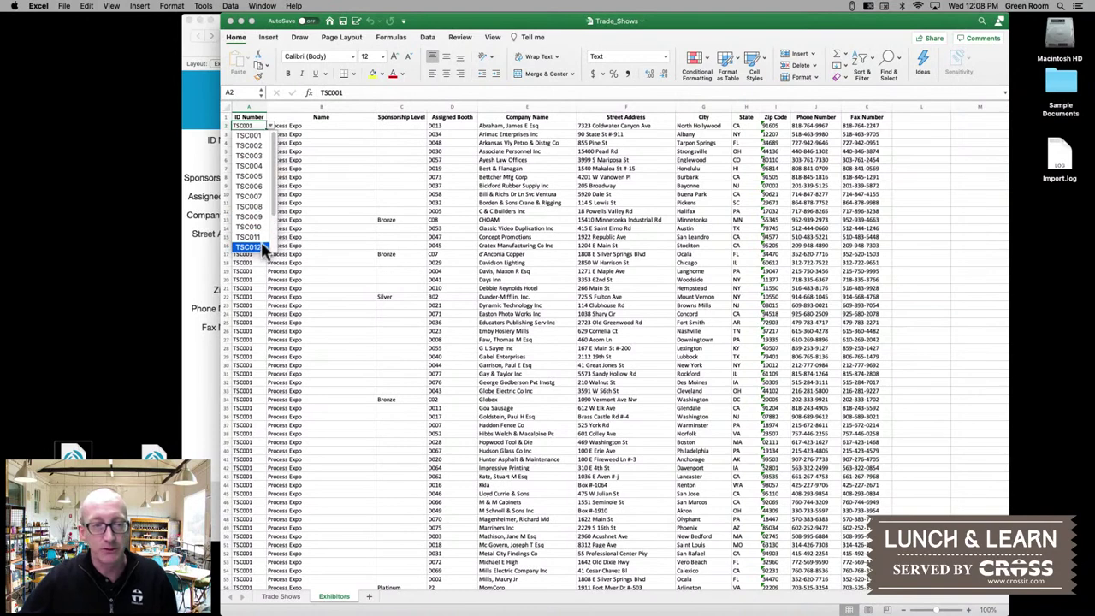
pyautogui.moveTo(276, 206); pyautogui.dragTo(272, 244)
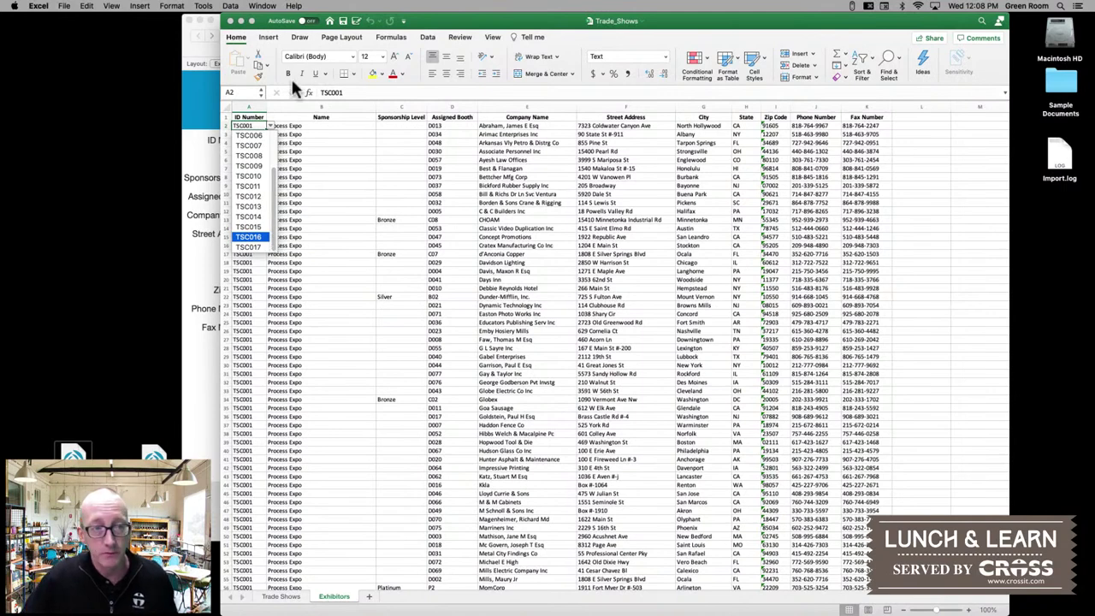
pyautogui.click(208, 43)
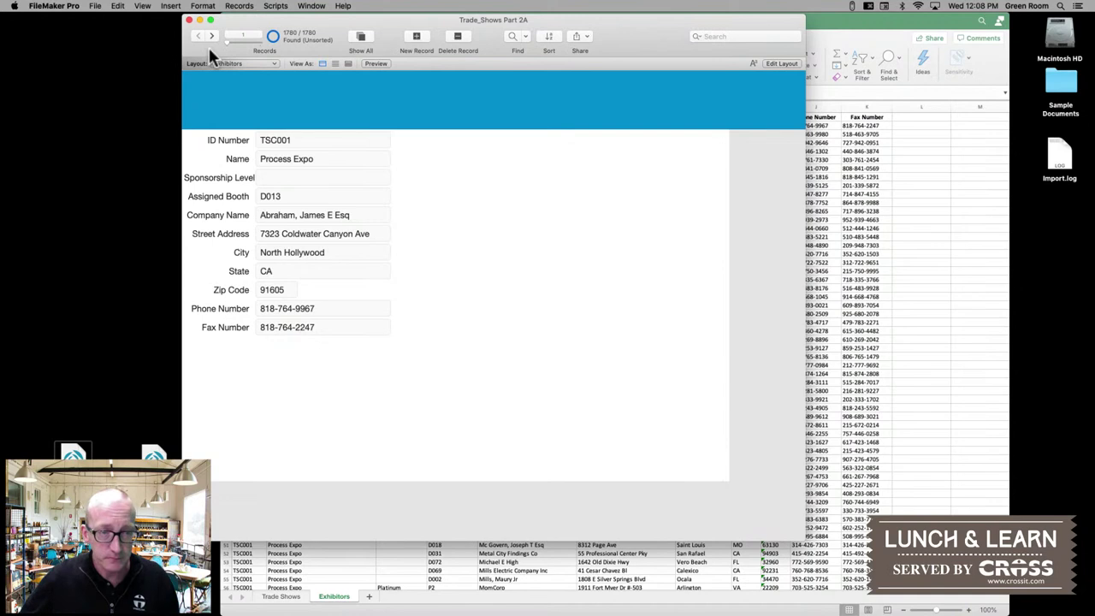
# - Create a new value list named Trade_Shows
pyautogui.click(95, 6)
pyautogui.moveTo(126, 90)
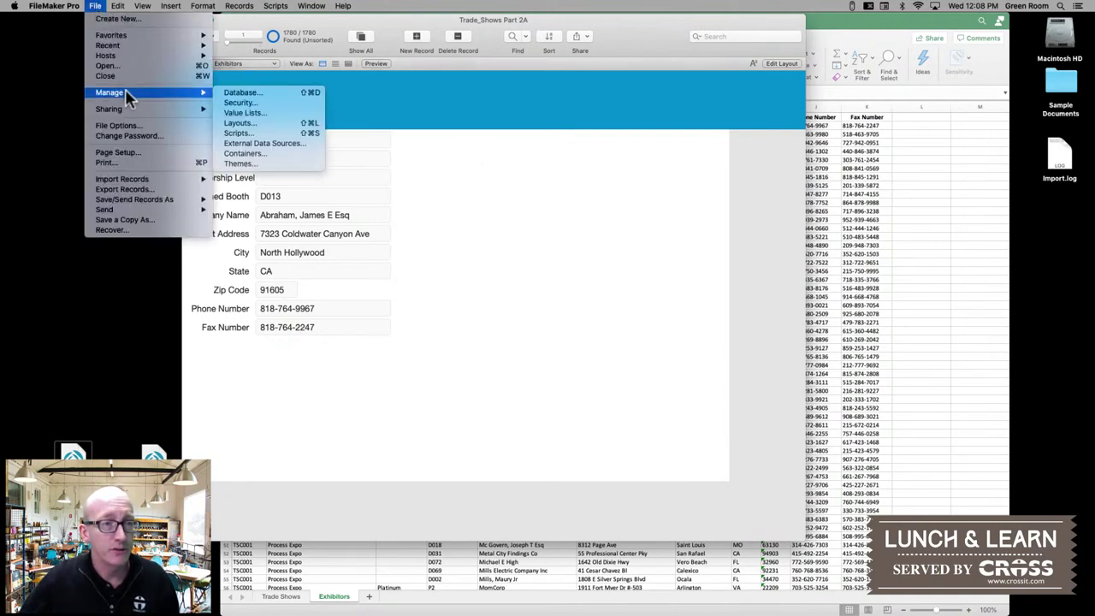
pyautogui.click(242, 112)
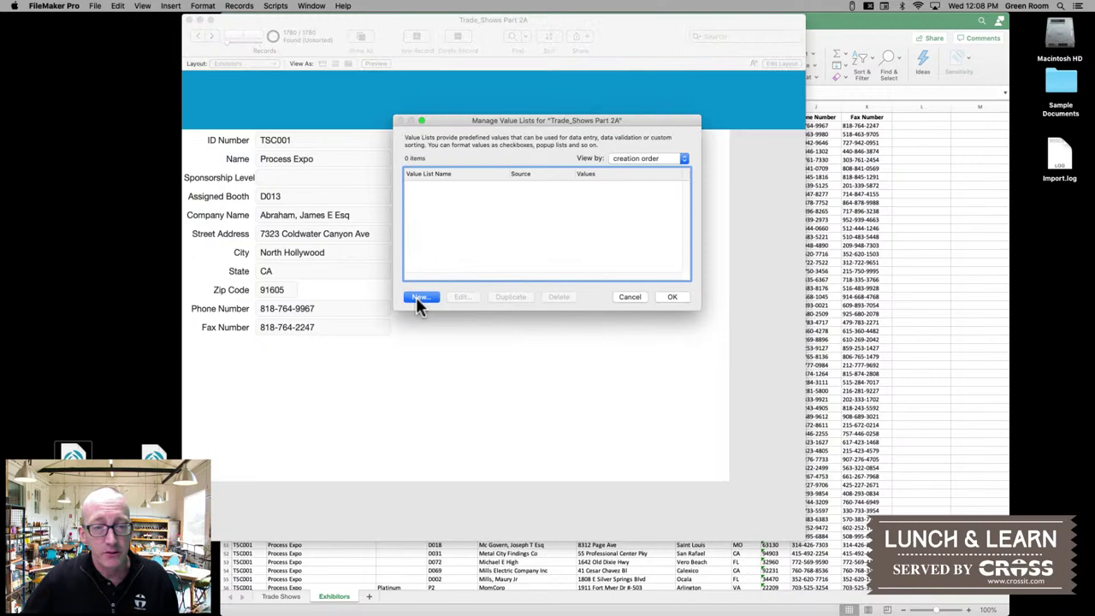
pyautogui.click(418, 296)
pyautogui.write('Trade')
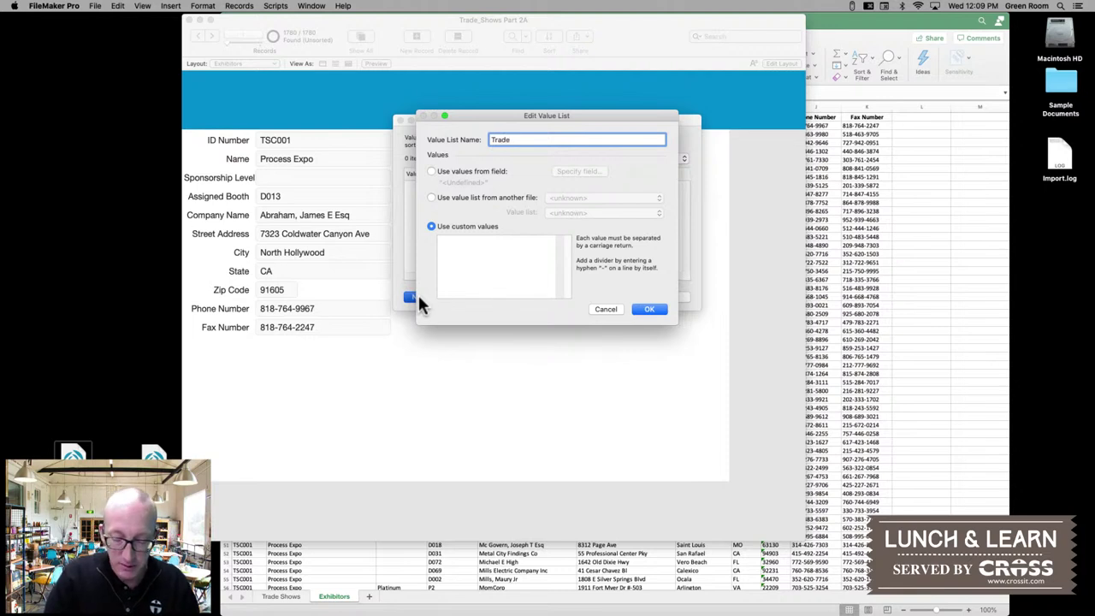
pyautogui.write('_Shows')
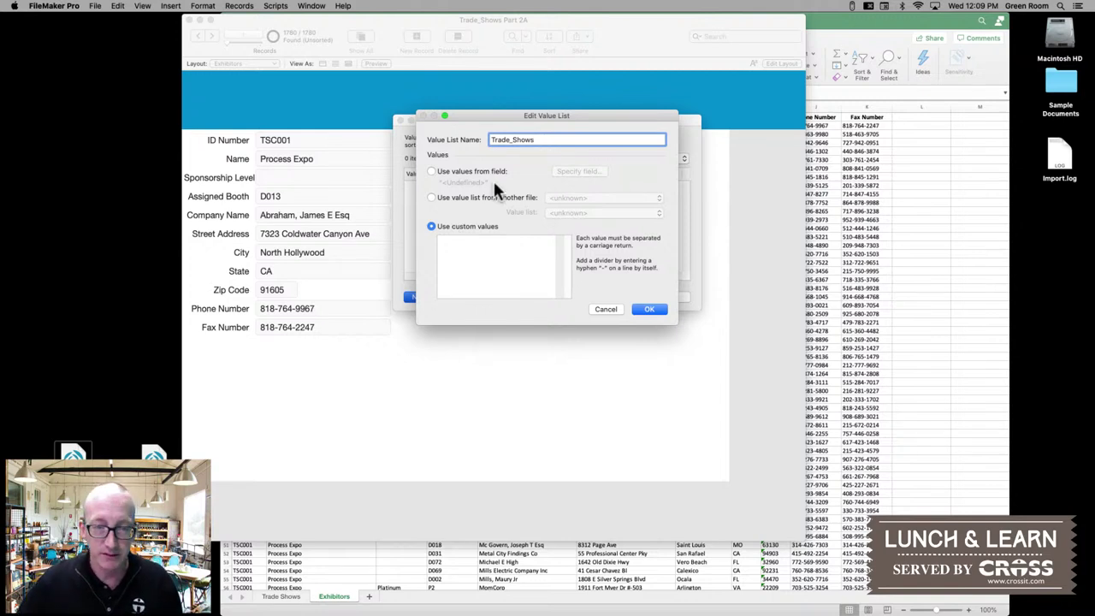
# - Fill the value list from the Trade Shows ID Number field, also showing Name, sort by the second field, and save it
pyautogui.click(431, 171)
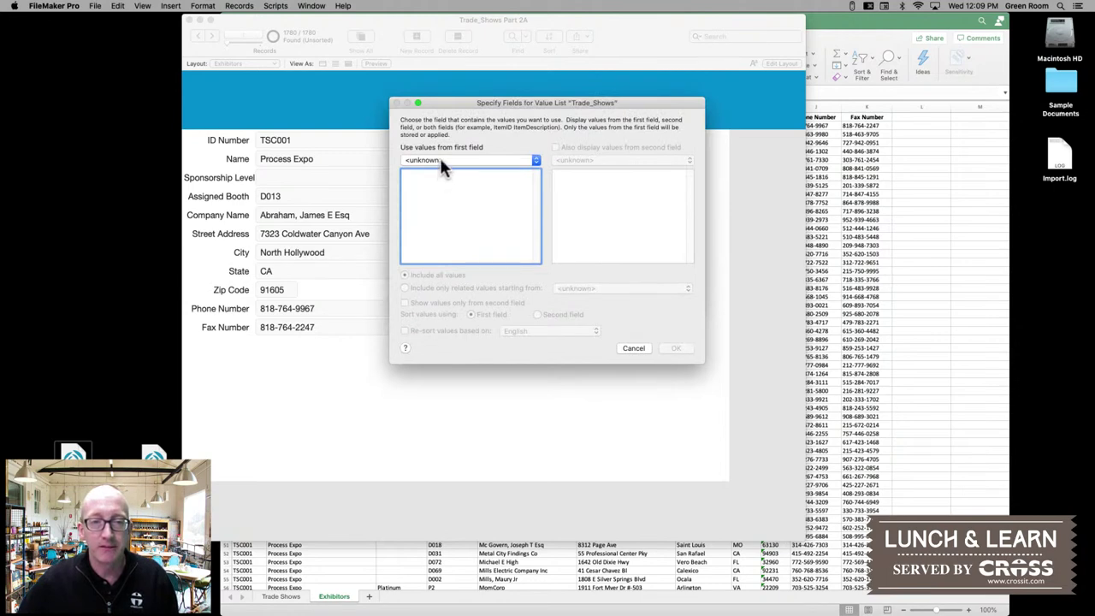
pyautogui.click(439, 161)
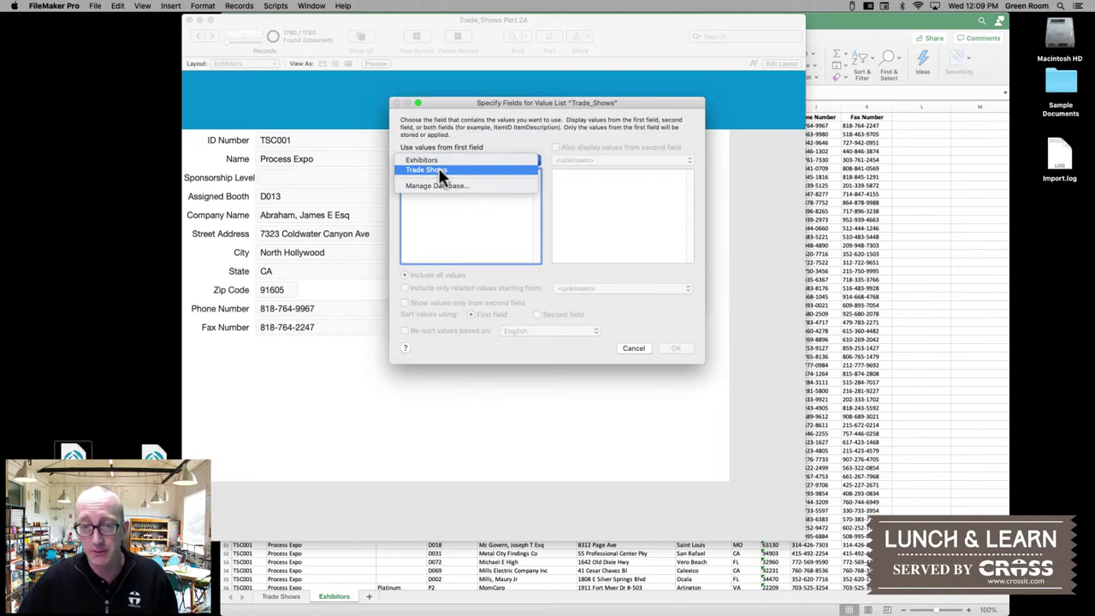
pyautogui.click(438, 169)
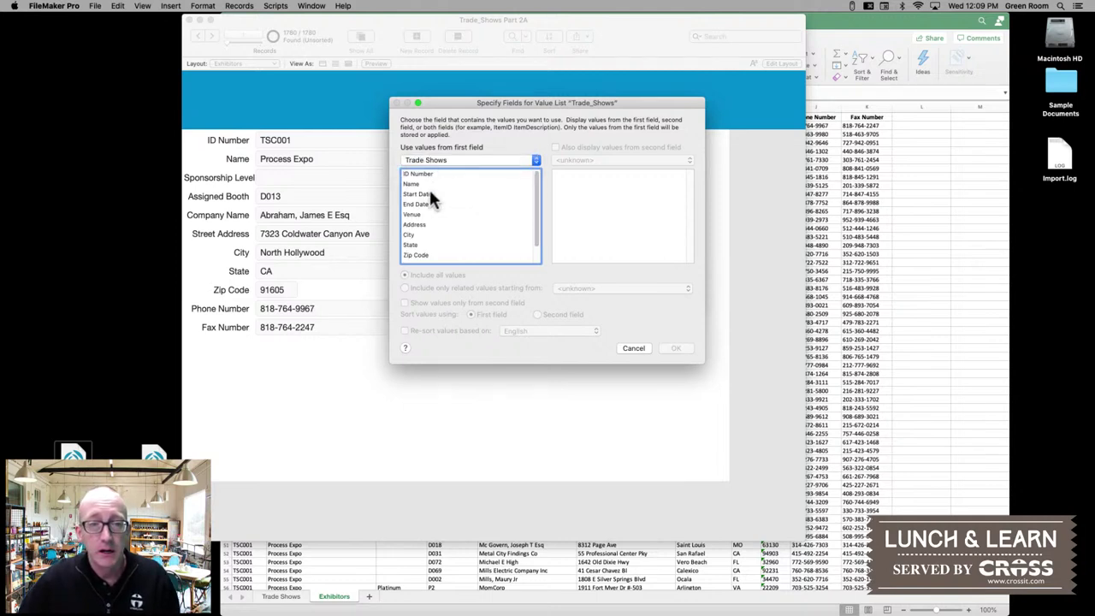
pyautogui.click(423, 174)
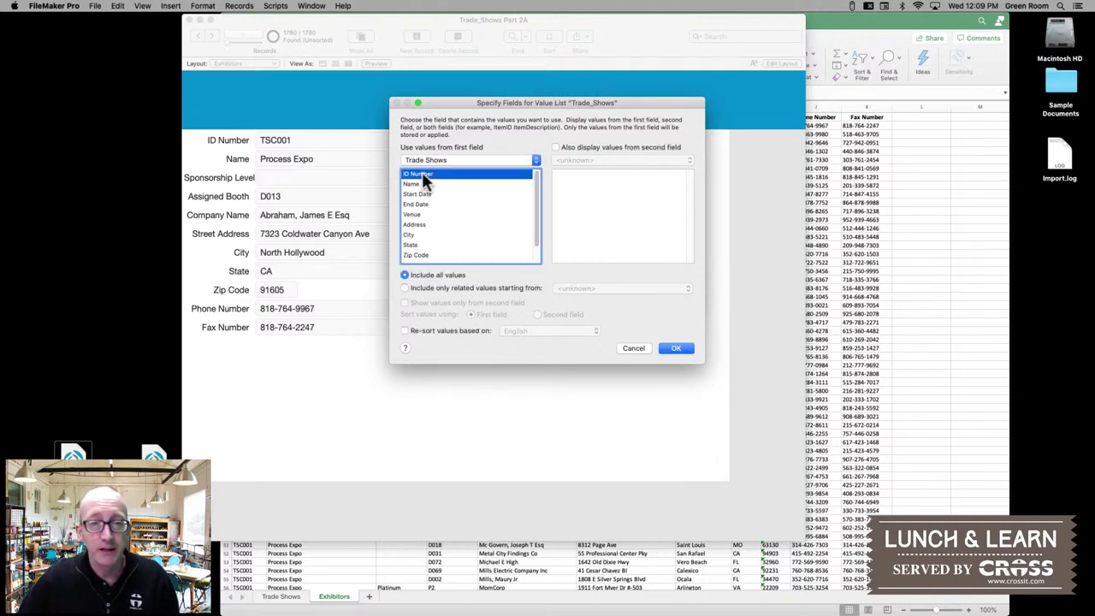
pyautogui.click(556, 147)
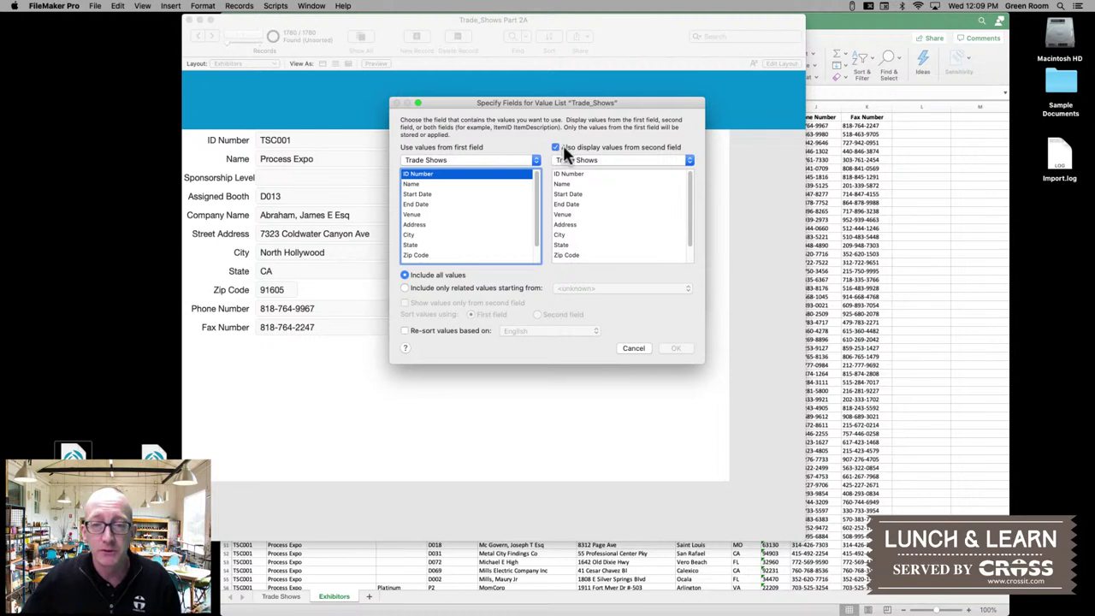
pyautogui.click(564, 184)
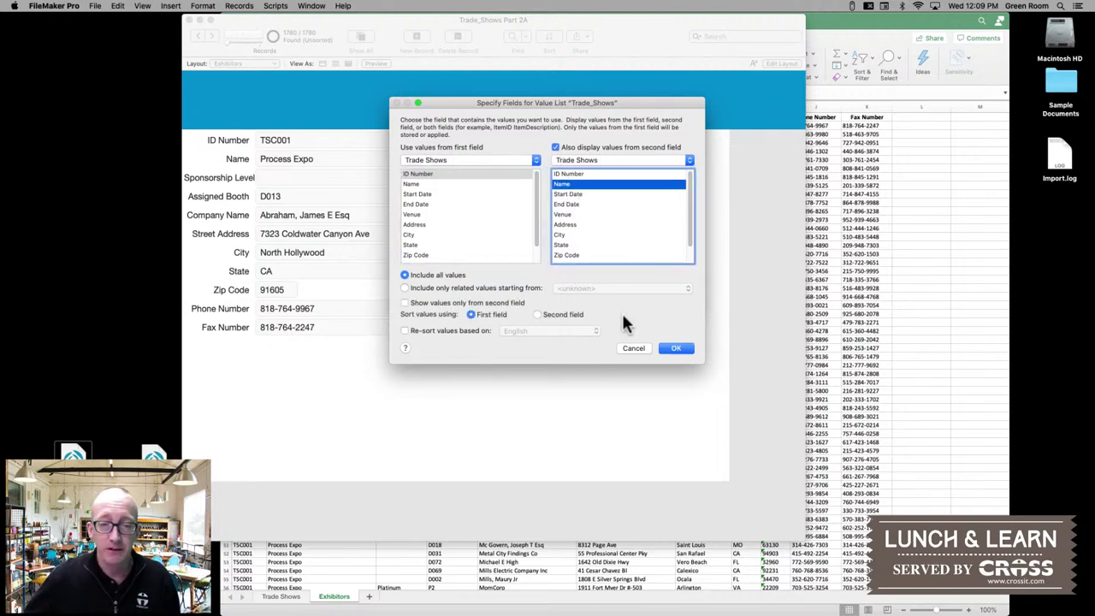
pyautogui.click(537, 314)
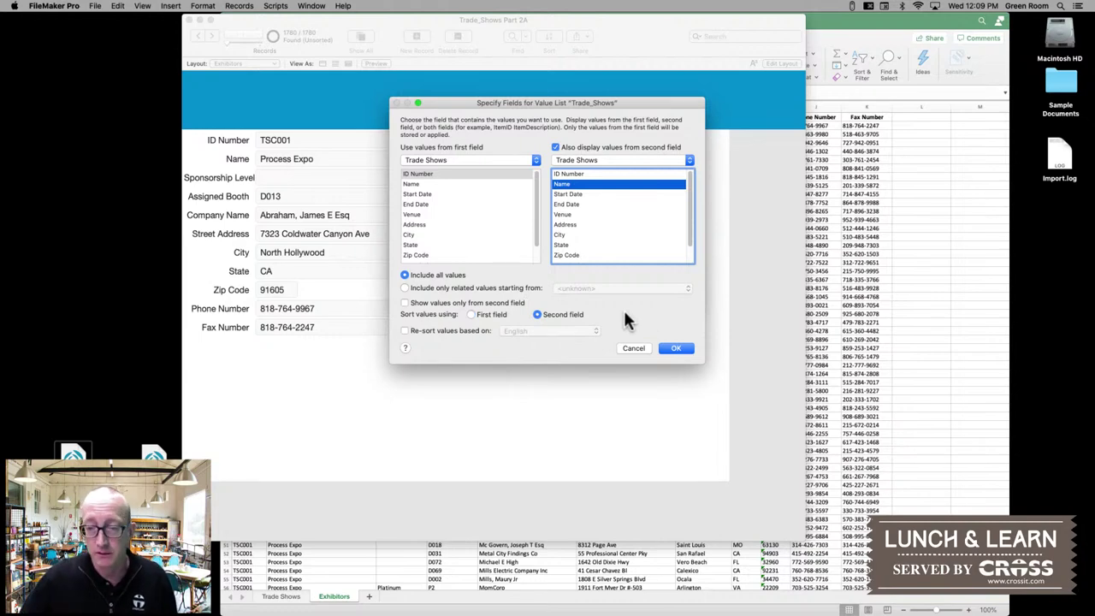
pyautogui.click(680, 349)
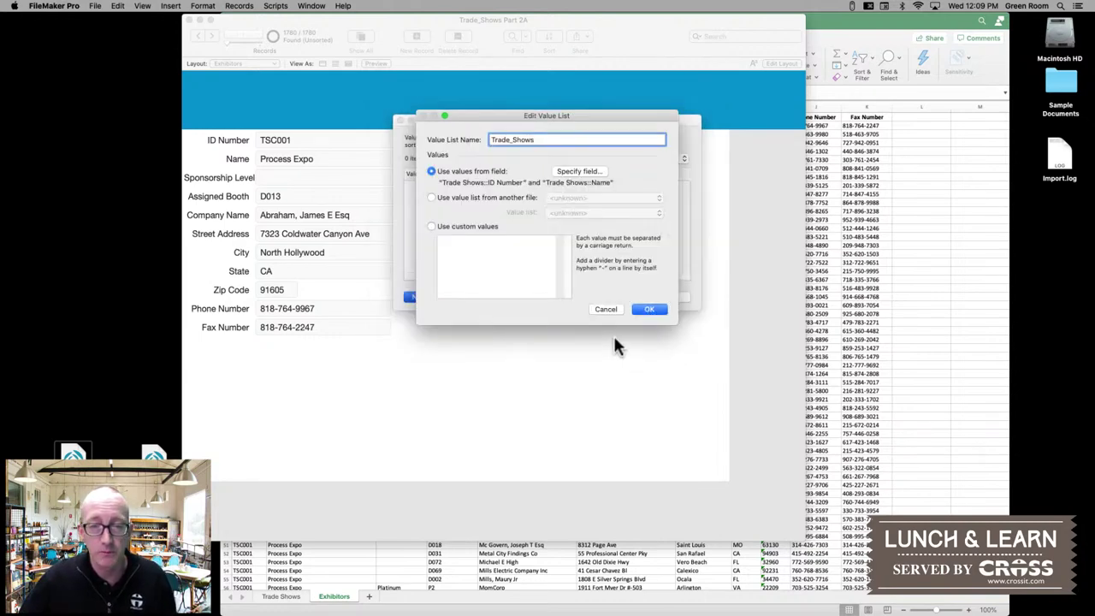
pyautogui.click(648, 308)
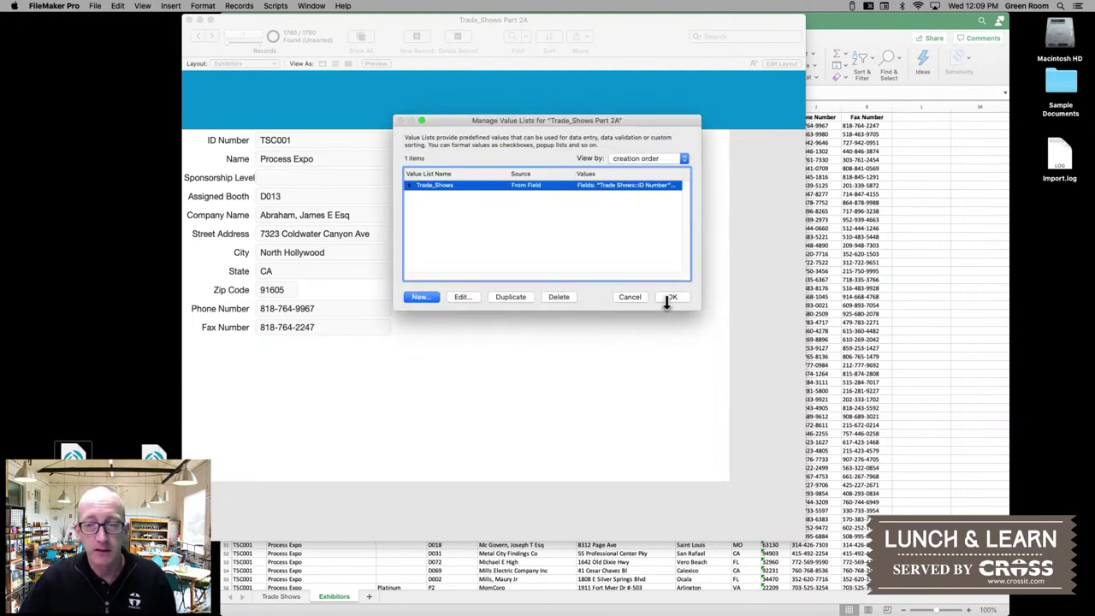
pyautogui.click(665, 297)
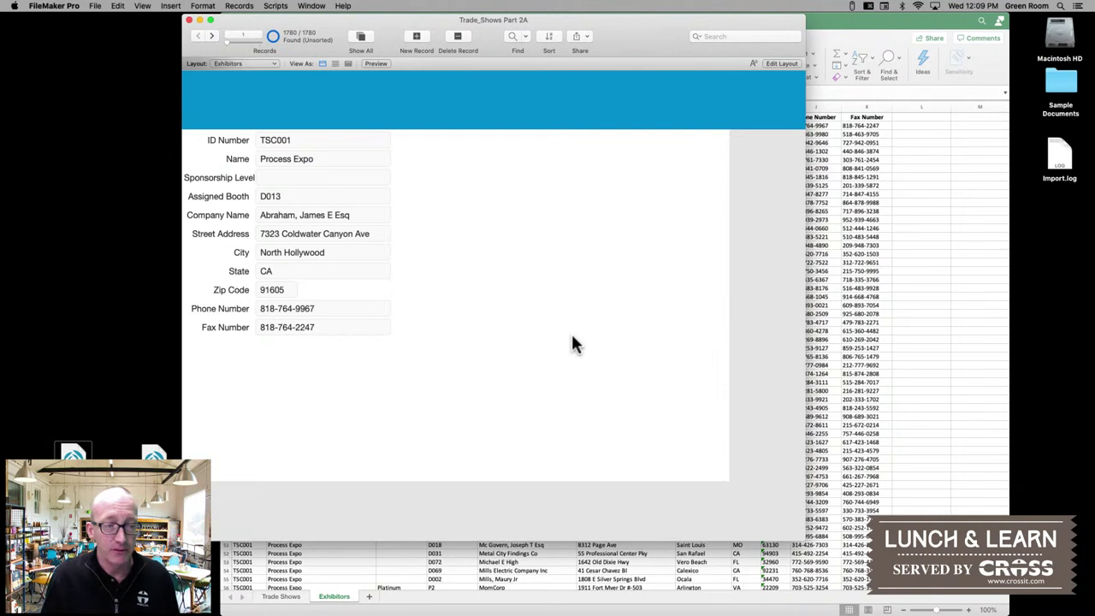
# - In the Exhibitors layout, make the ID Number field a drop-down list using Trade_Shows values, with an arrow to show and hide it
pyautogui.press('super+l')
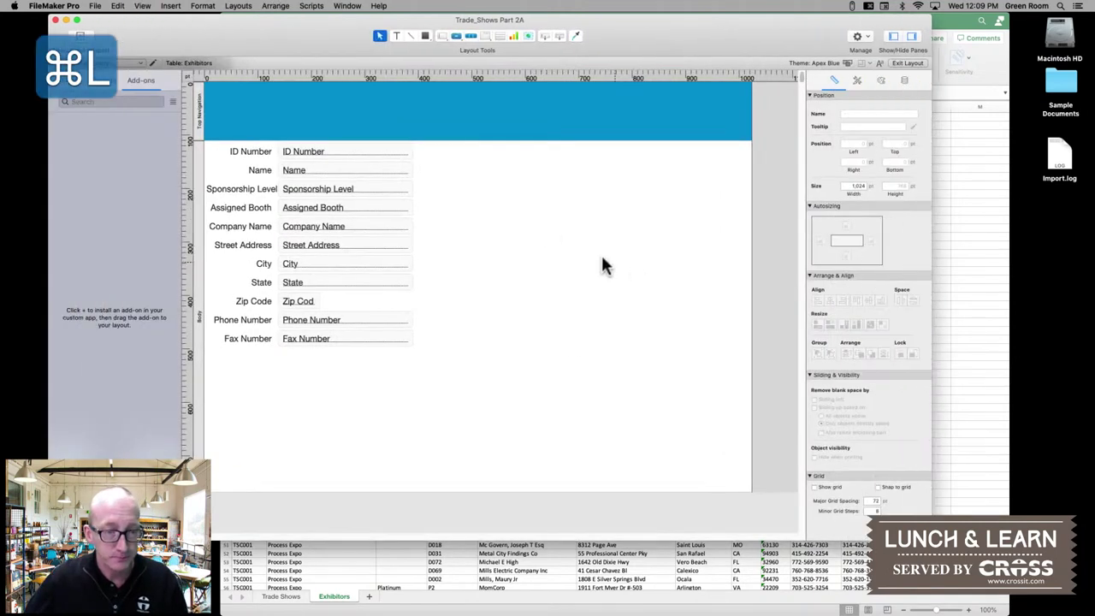
pyautogui.click(395, 154)
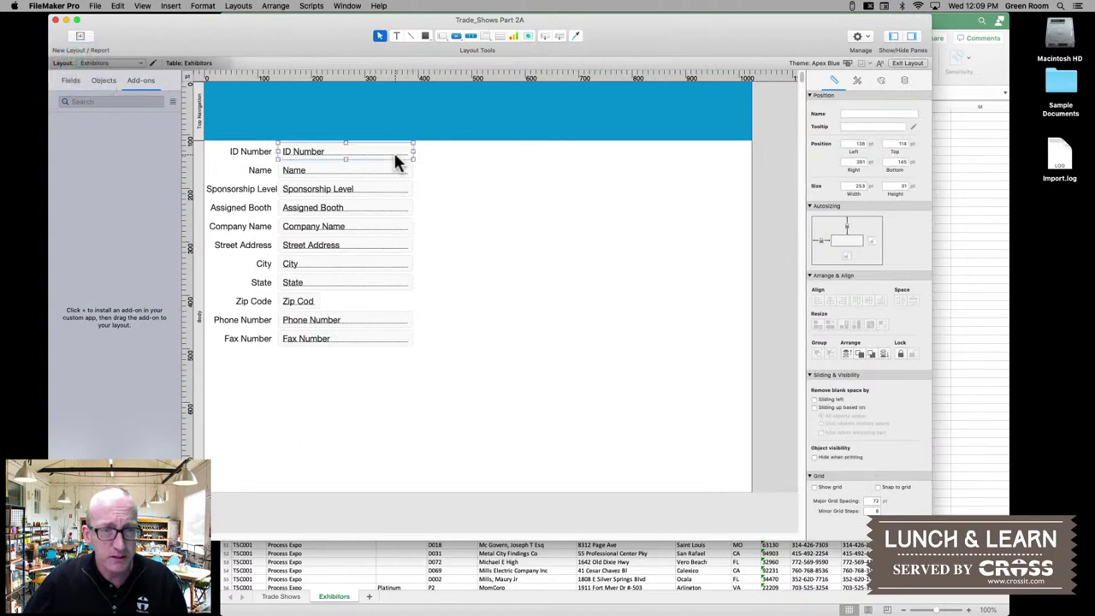
pyautogui.click(904, 80)
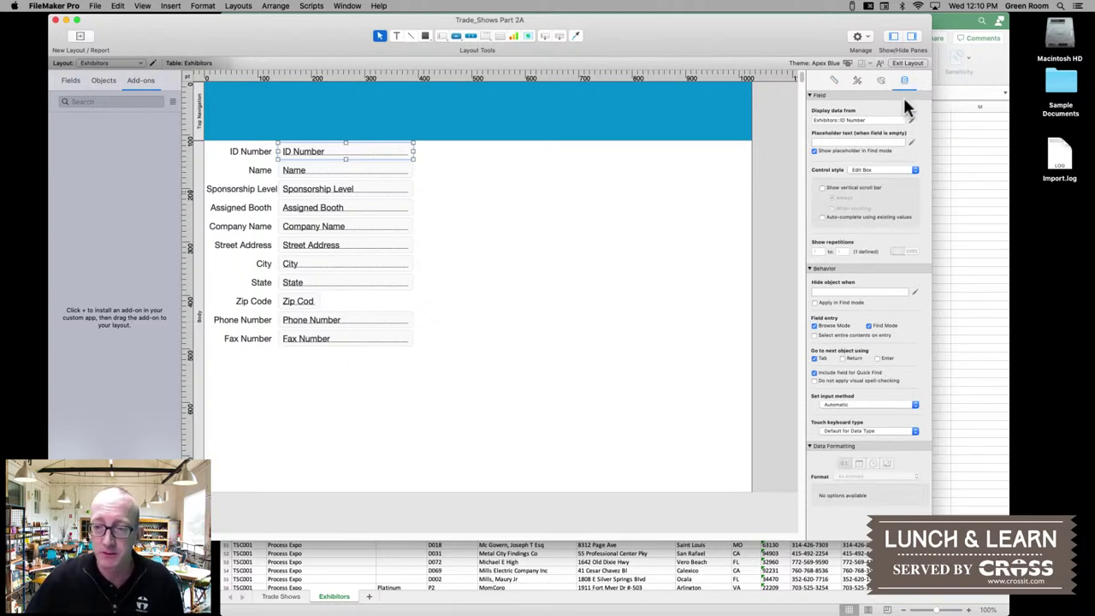
pyautogui.click(870, 167)
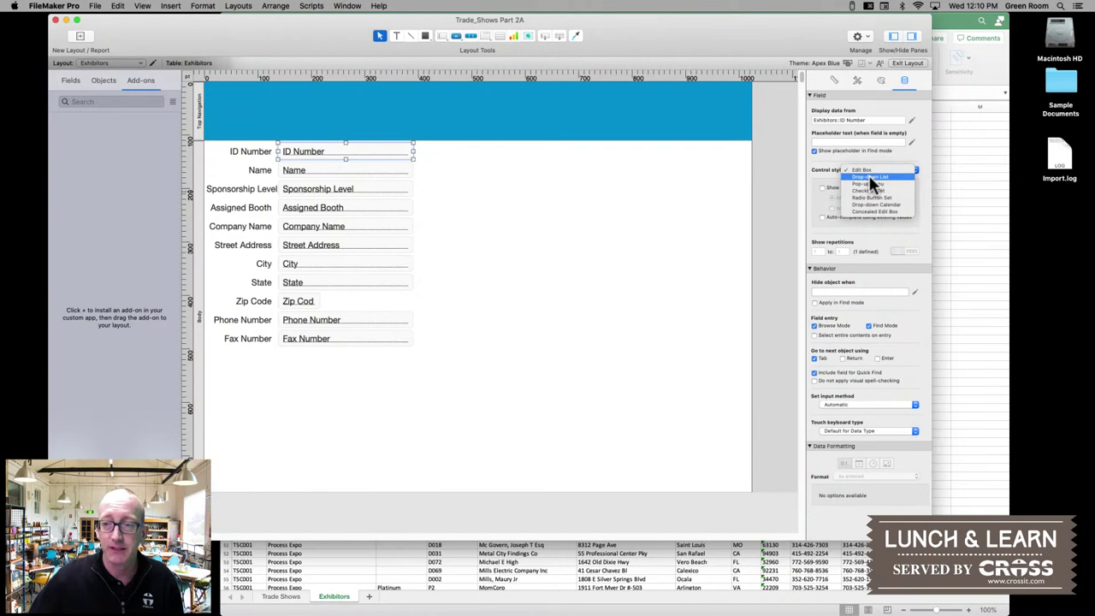
pyautogui.click(869, 177)
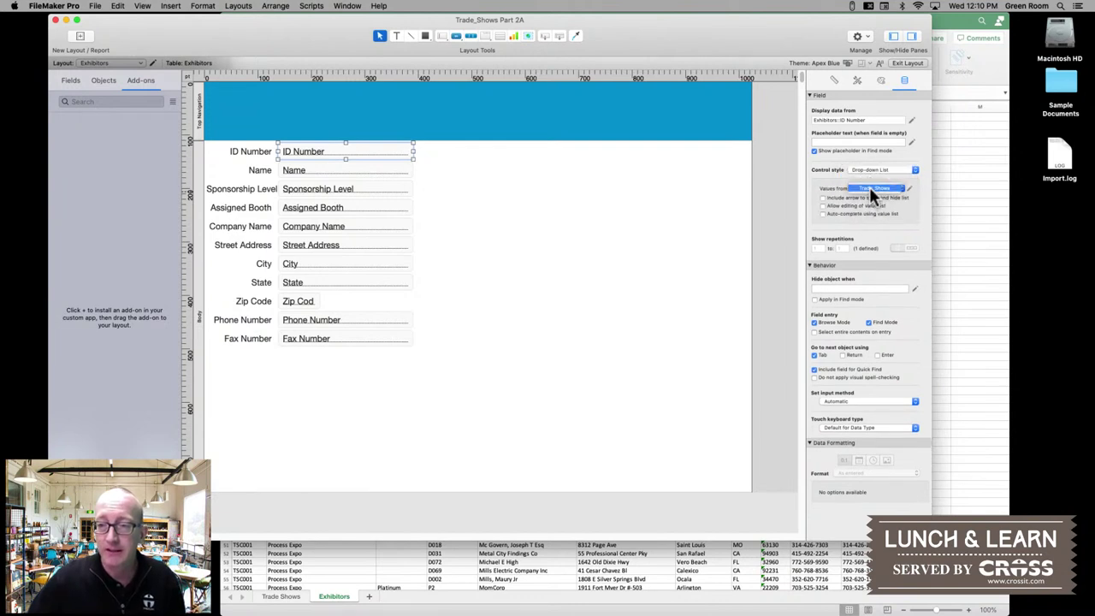
pyautogui.click(864, 186)
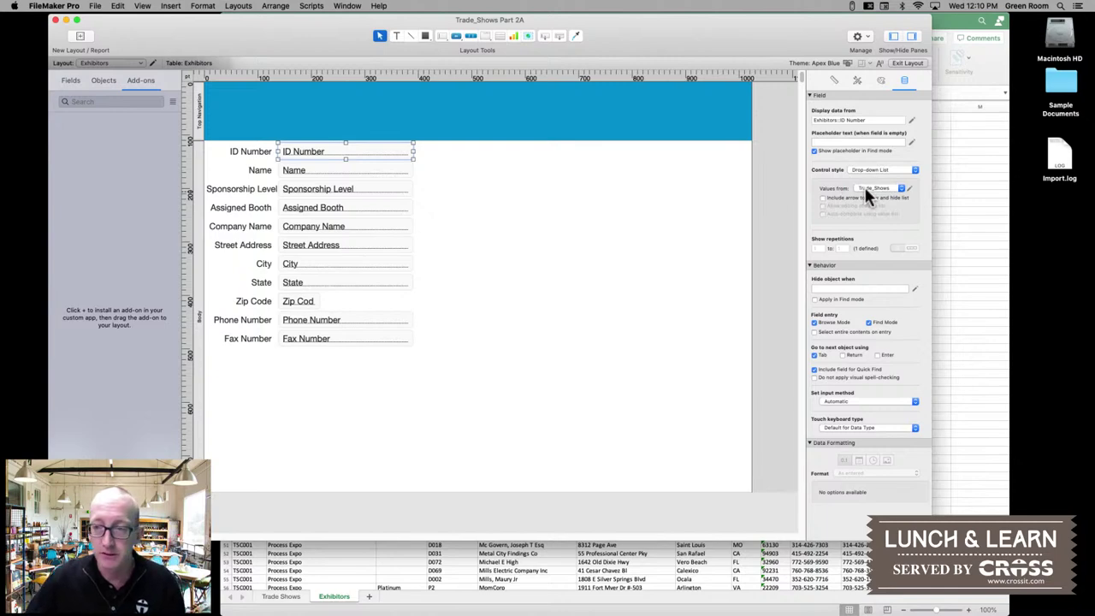
pyautogui.click(823, 198)
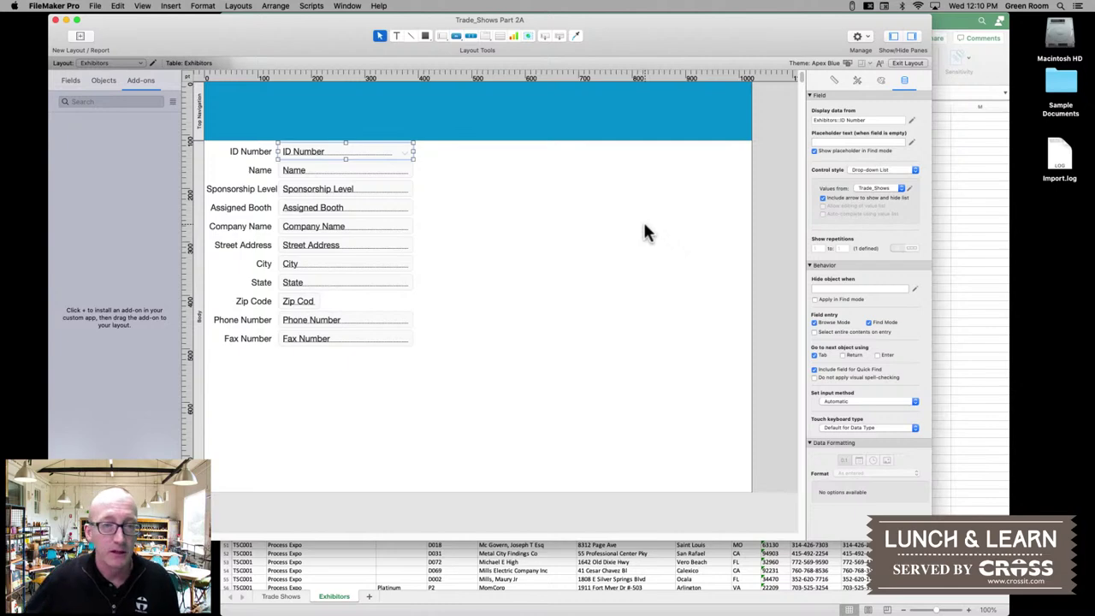
# - Save the Exhibitors layout changes and return to Browse mode
pyautogui.click(506, 213)
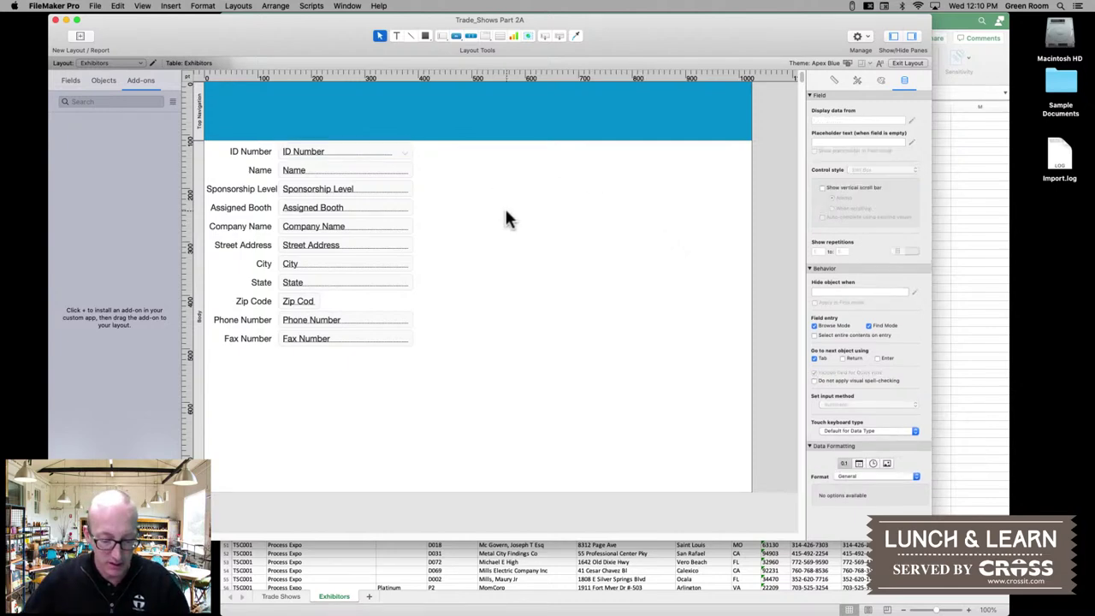
pyautogui.press('super+b')
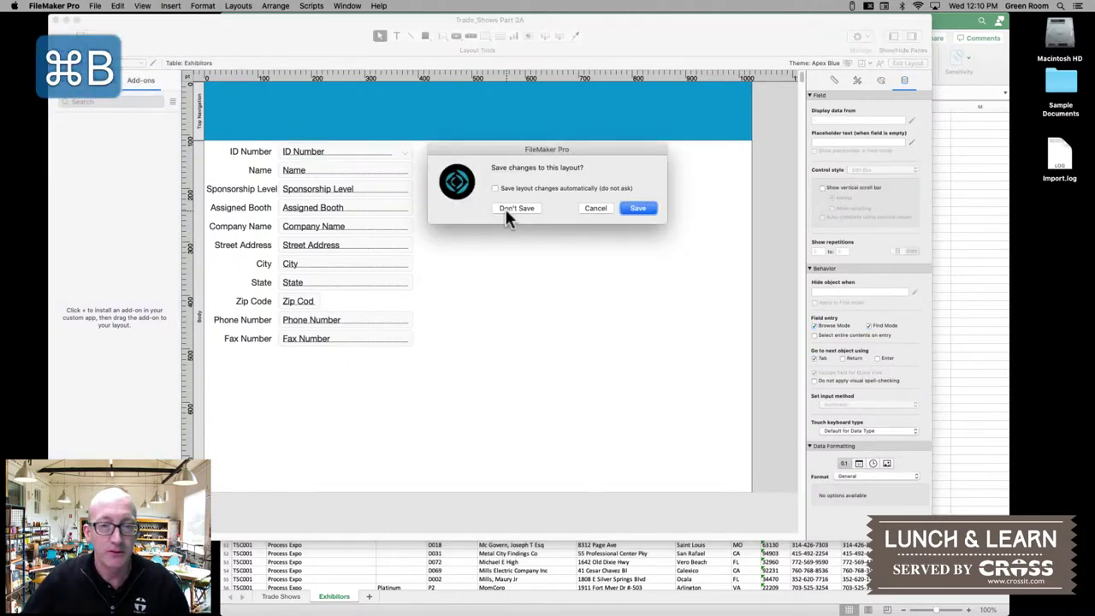
pyautogui.click(638, 209)
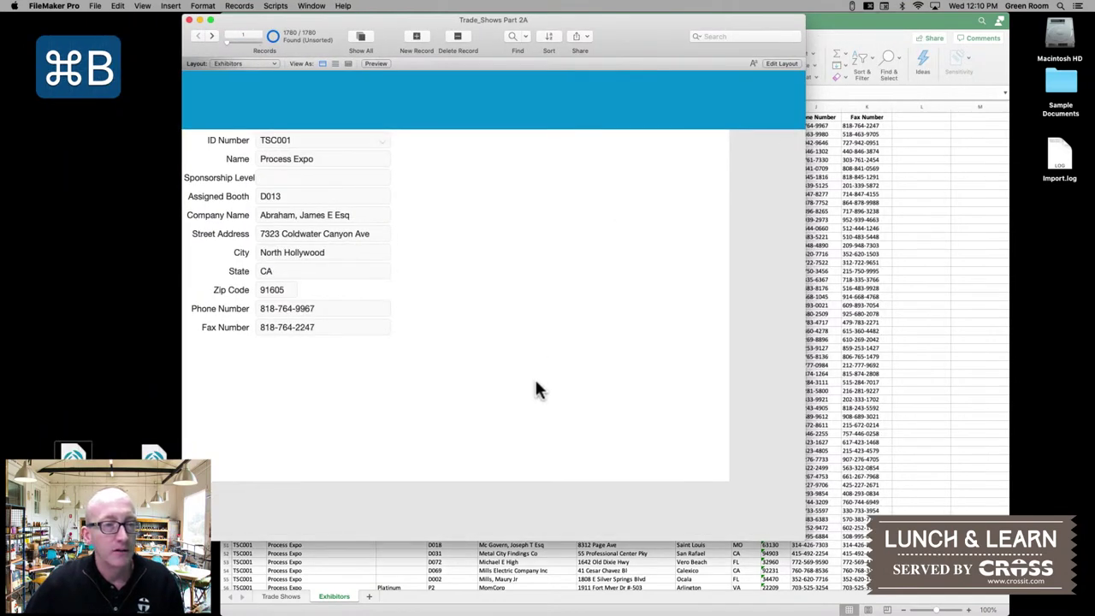
# - Check the trade show choices in the ID Number drop-down list of the first exhibitor record, leaving its value as it is
pyautogui.click(382, 139)
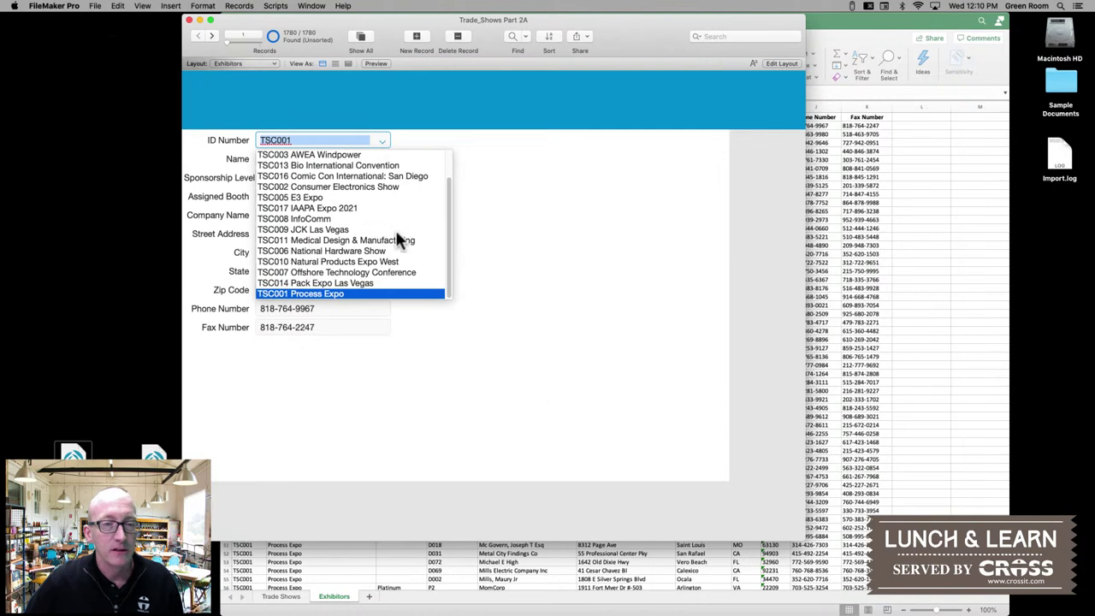
pyautogui.moveTo(452, 247); pyautogui.dragTo(449, 216)
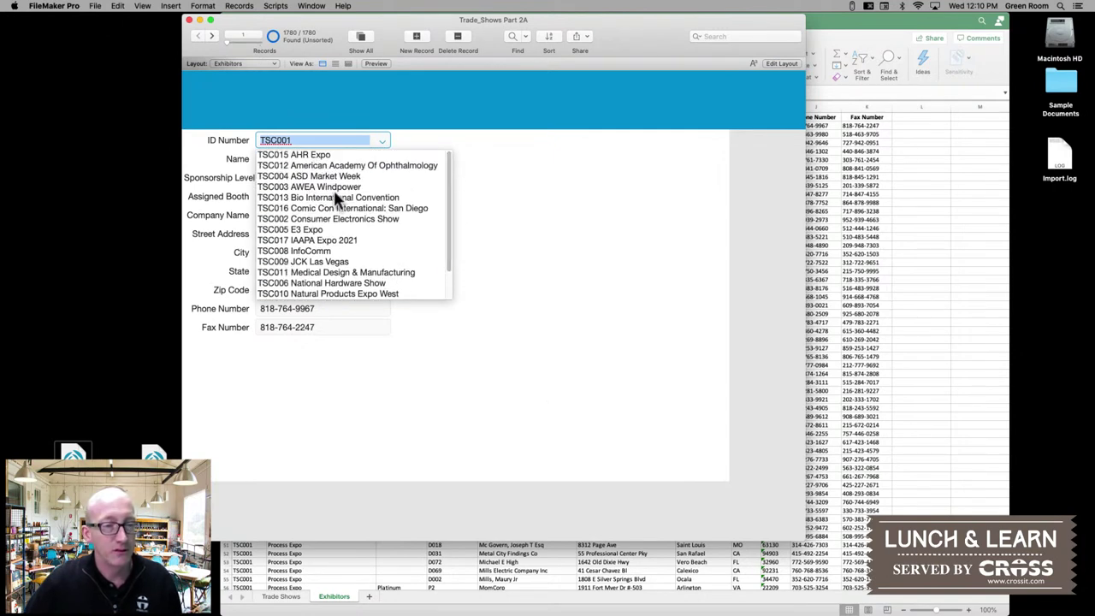
pyautogui.moveTo(450, 215); pyautogui.dragTo(455, 238)
pyautogui.click(537, 243)
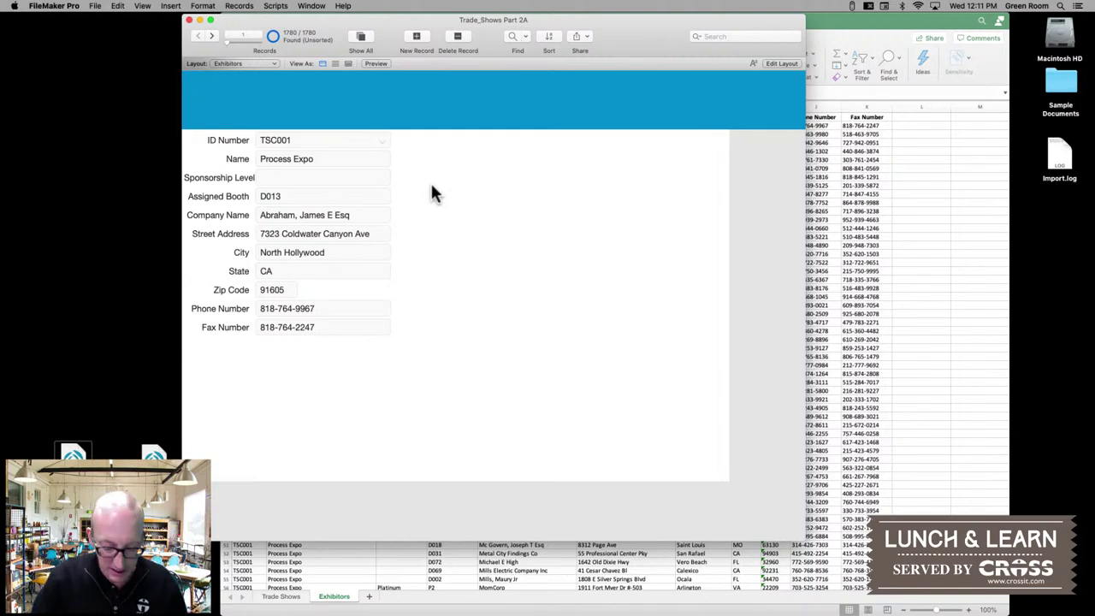
# - Create a new value list named Sponsorship_Levels
pyautogui.click(93, 6)
pyautogui.moveTo(109, 94)
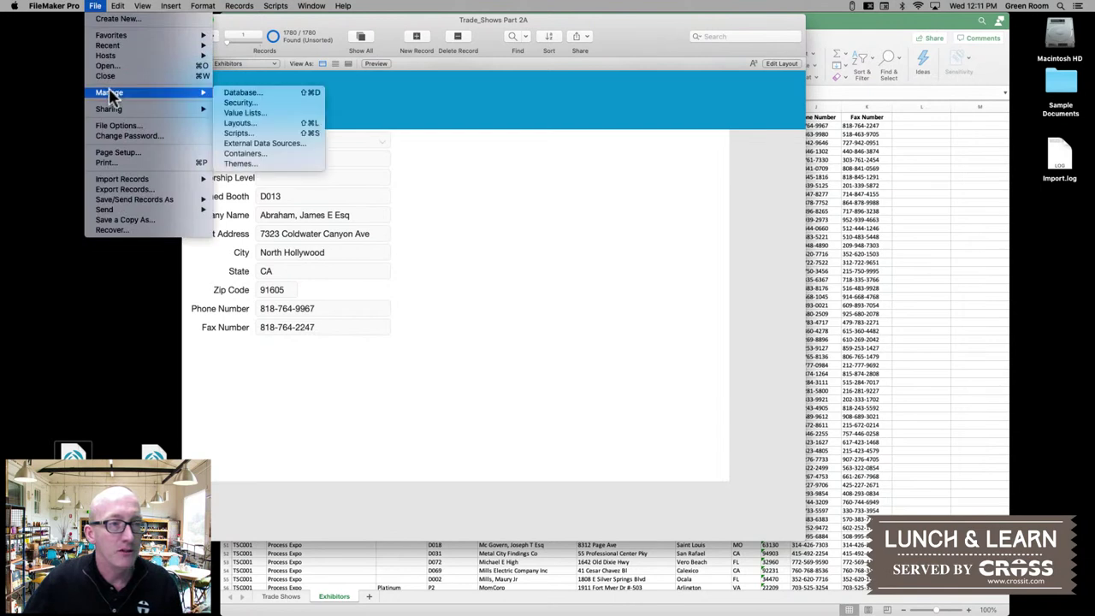
pyautogui.click(245, 110)
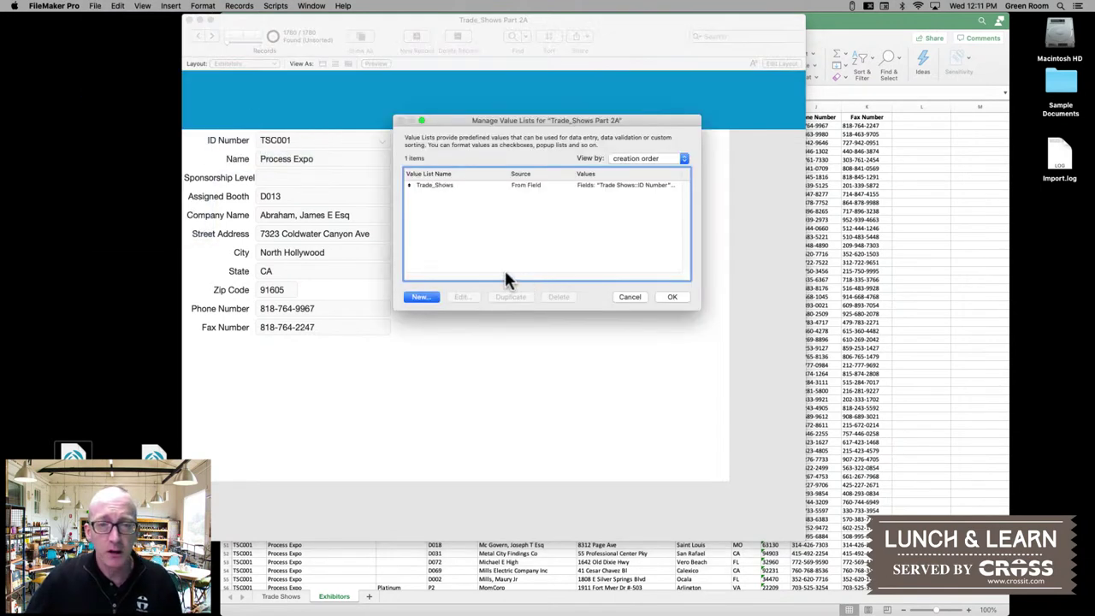
pyautogui.click(421, 297)
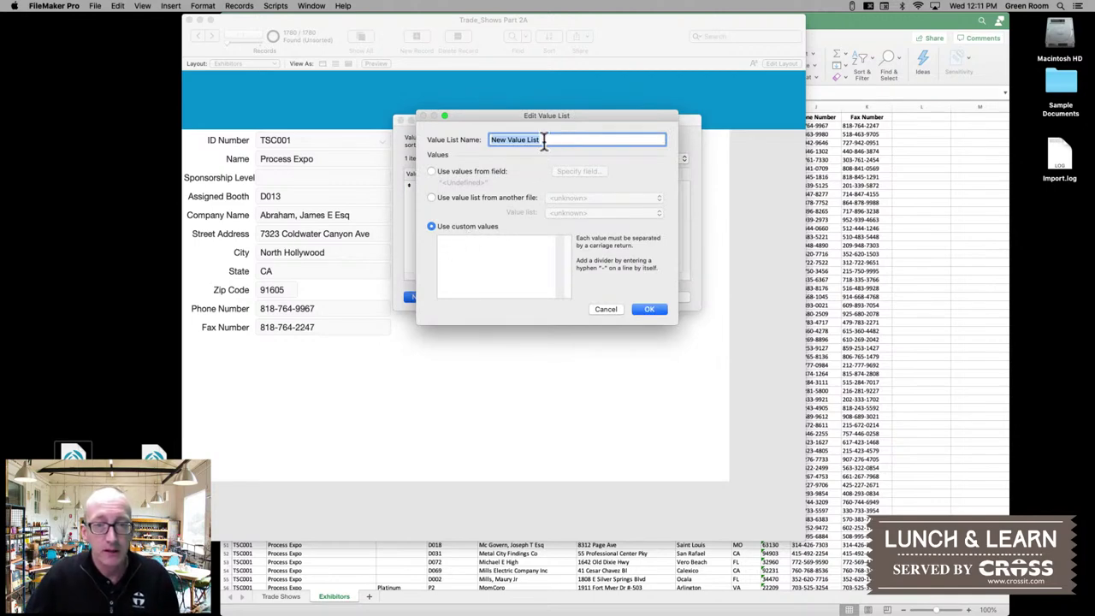
pyautogui.write('Sponship')
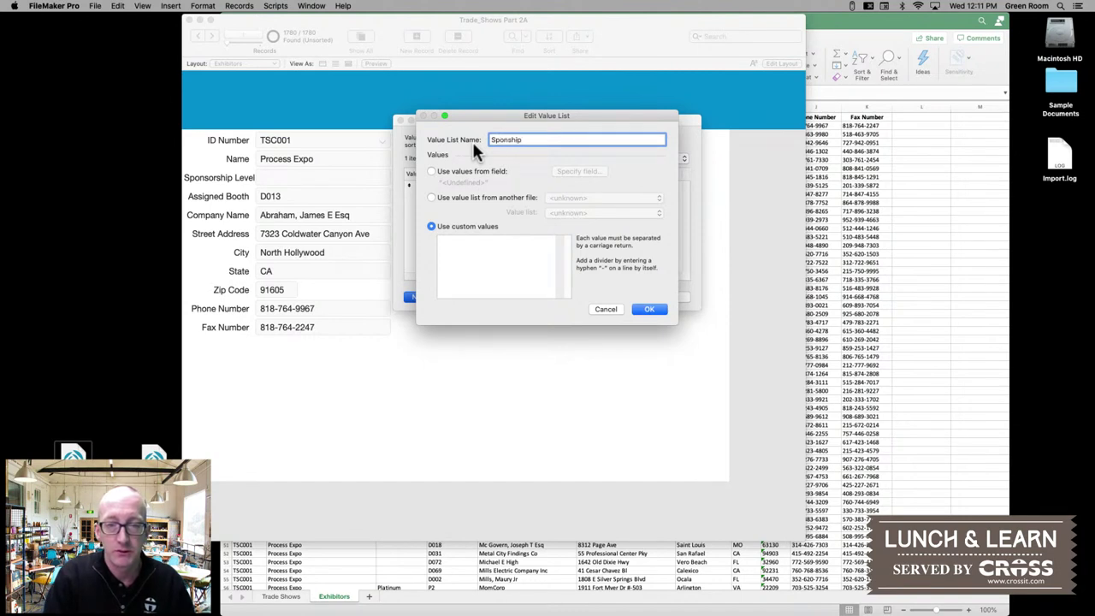
pyautogui.press('BackSpace')
pyautogui.press('BackSpace')
pyautogui.press('BackSpace')
pyautogui.write('orship')
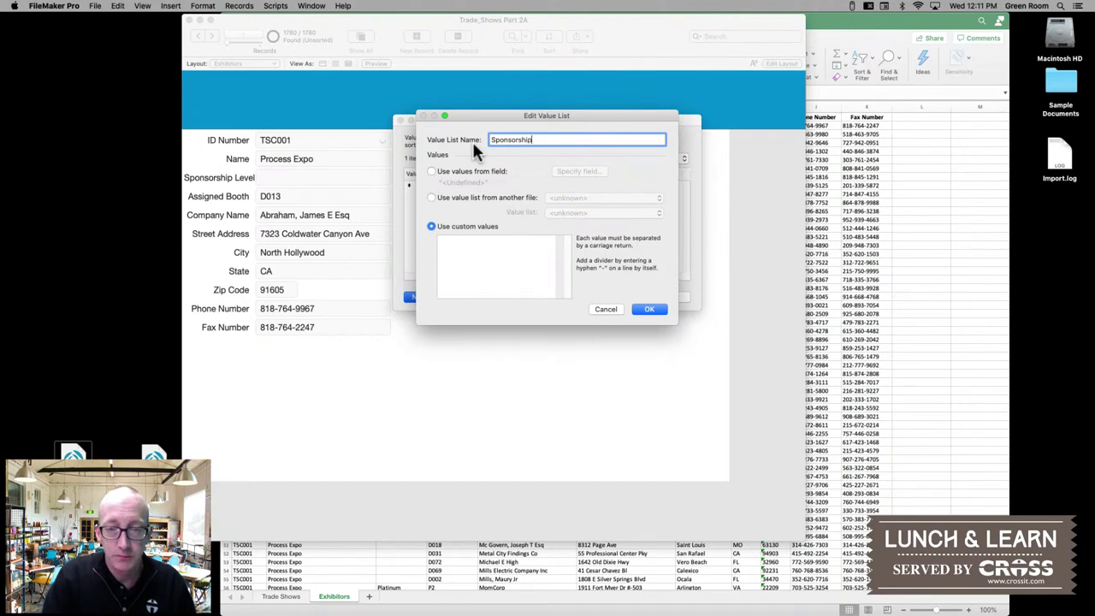
pyautogui.write('_Levels')
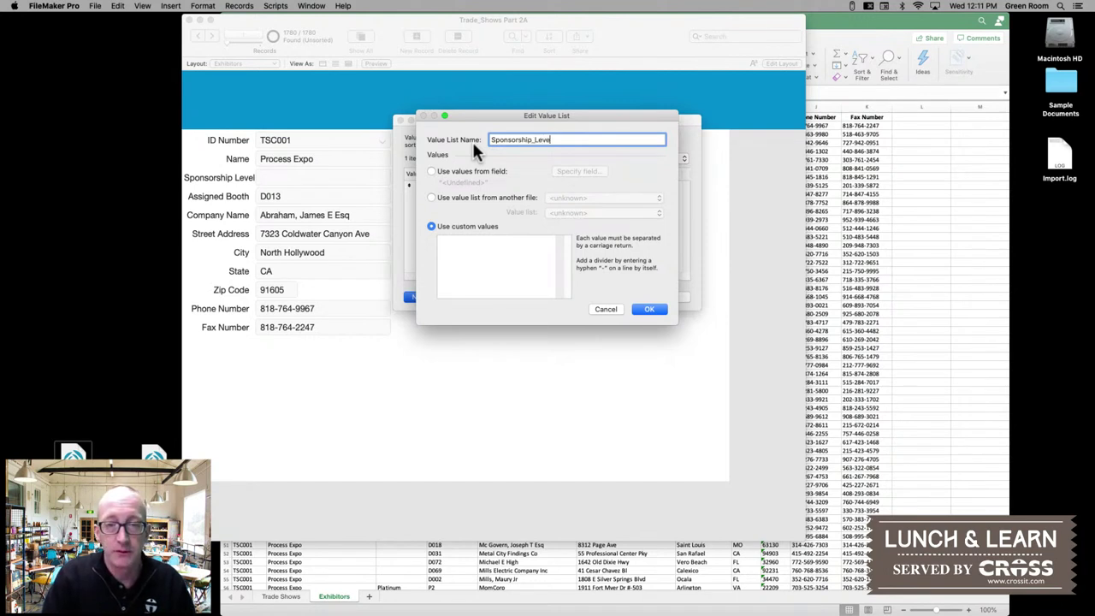
# - Enter the custom values Platinum, Gold, Silver and Bronze in the Sponsorship_Levels value list and save it
pyautogui.click(470, 257)
pyautogui.write('Platinum')
pyautogui.press('Return')
pyautogui.write('Gold')
pyautogui.press('Return')
pyautogui.write('Sil')
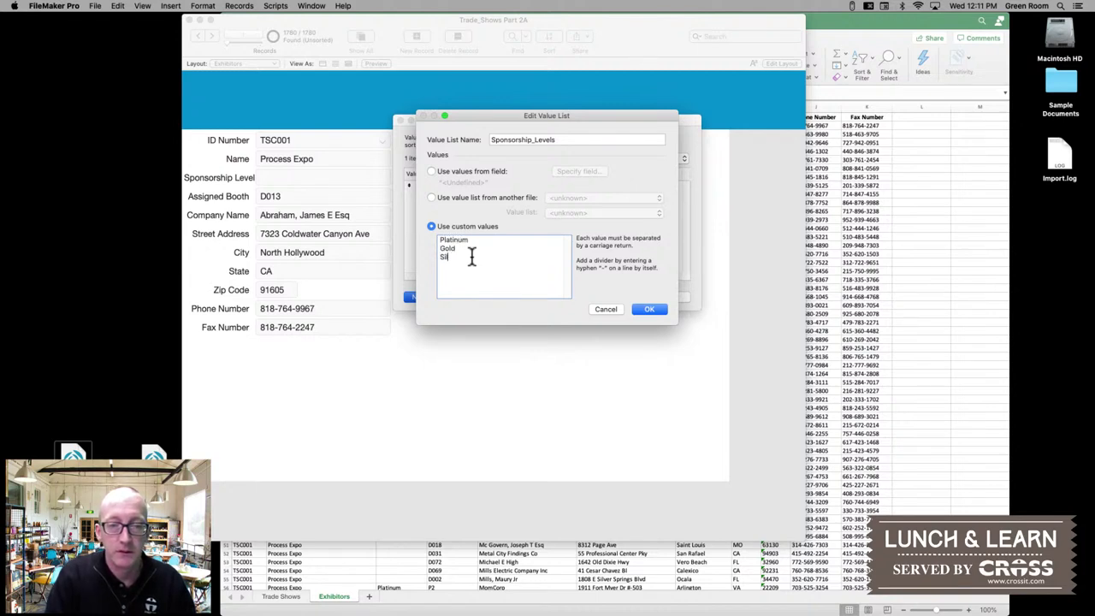
pyautogui.write('ver Bronze')
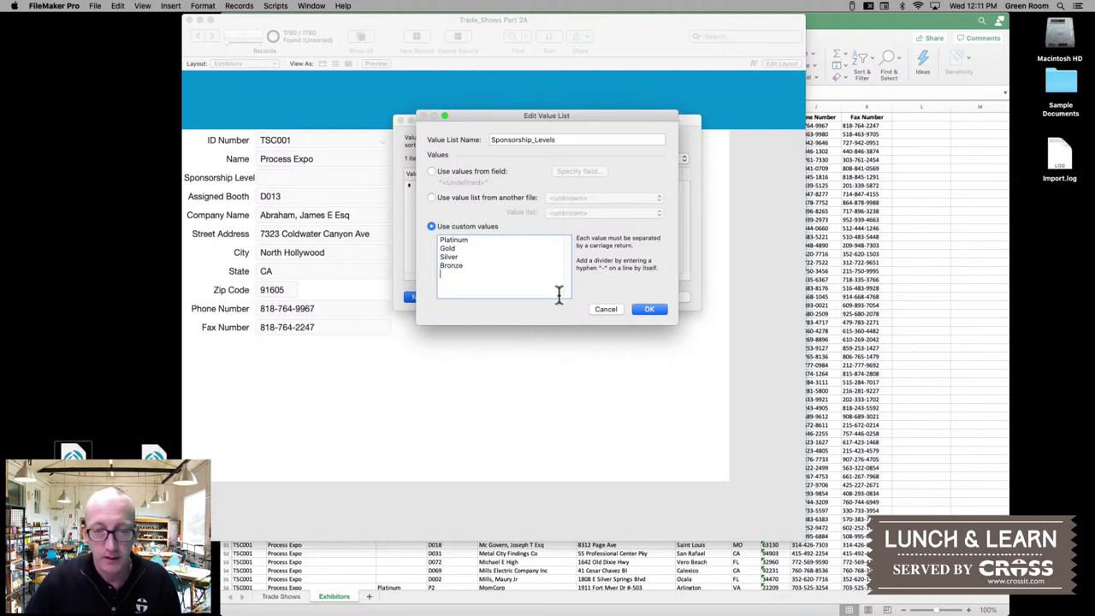
pyautogui.click(647, 308)
pyautogui.click(672, 297)
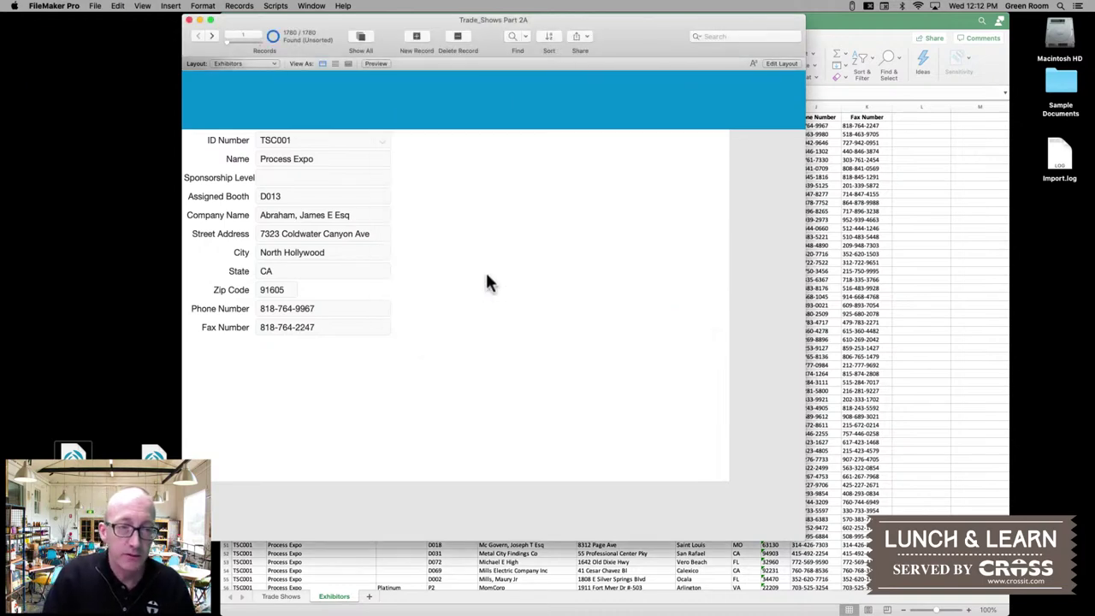
# - In the Exhibitors layout, make the Sponsorship Level field a drop-down list using Sponsorship_Levels values, with an arrow to show and hide it
pyautogui.press('super+l')
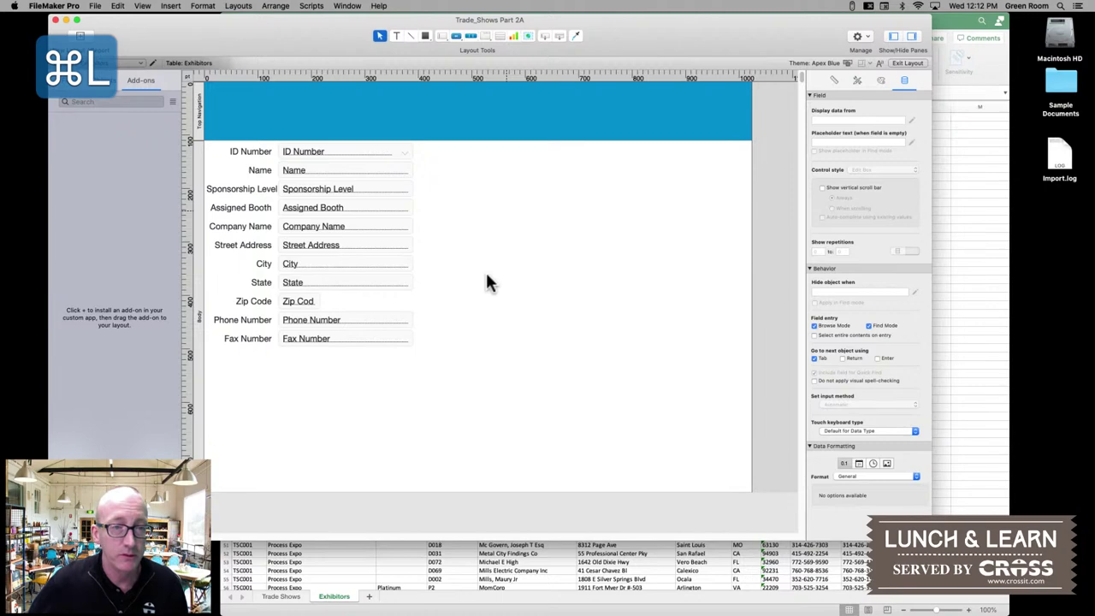
pyautogui.click(397, 189)
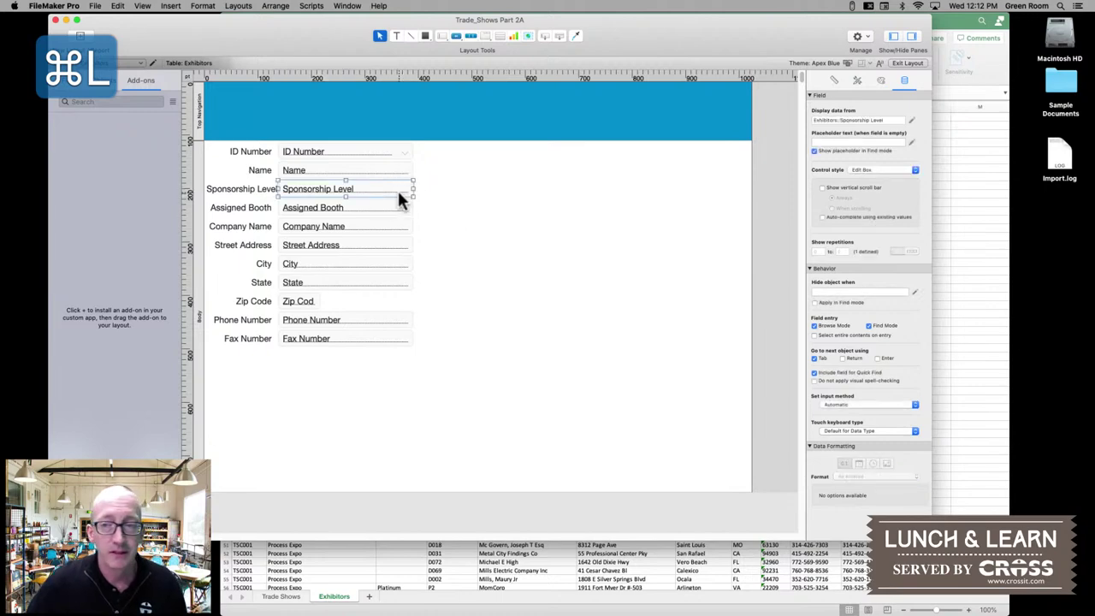
pyautogui.click(877, 169)
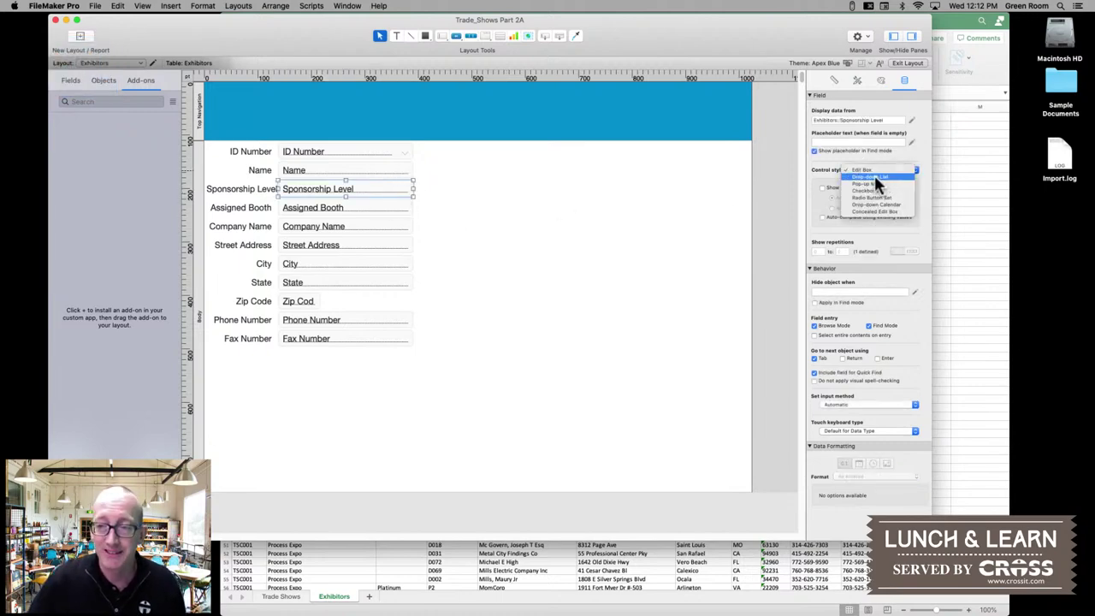
pyautogui.click(874, 176)
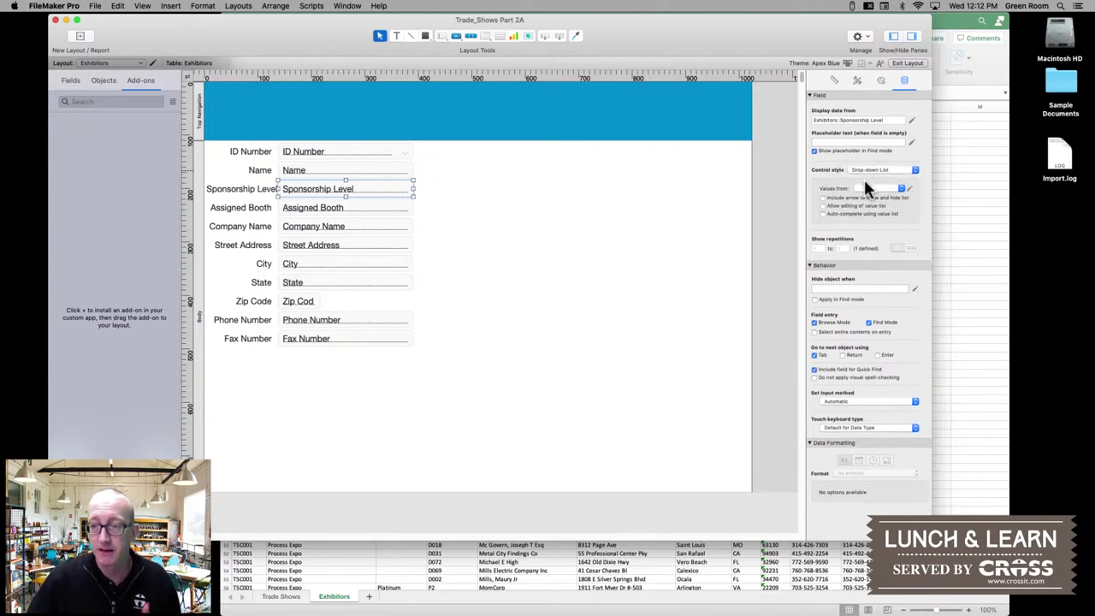
pyautogui.click(874, 186)
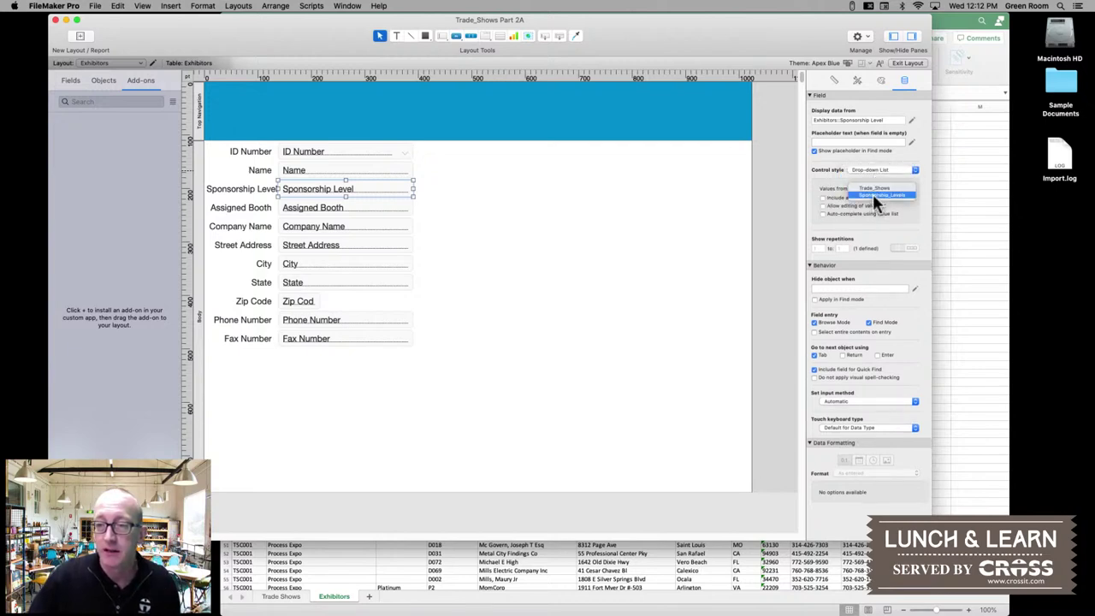
pyautogui.click(874, 195)
pyautogui.click(823, 198)
pyautogui.click(609, 226)
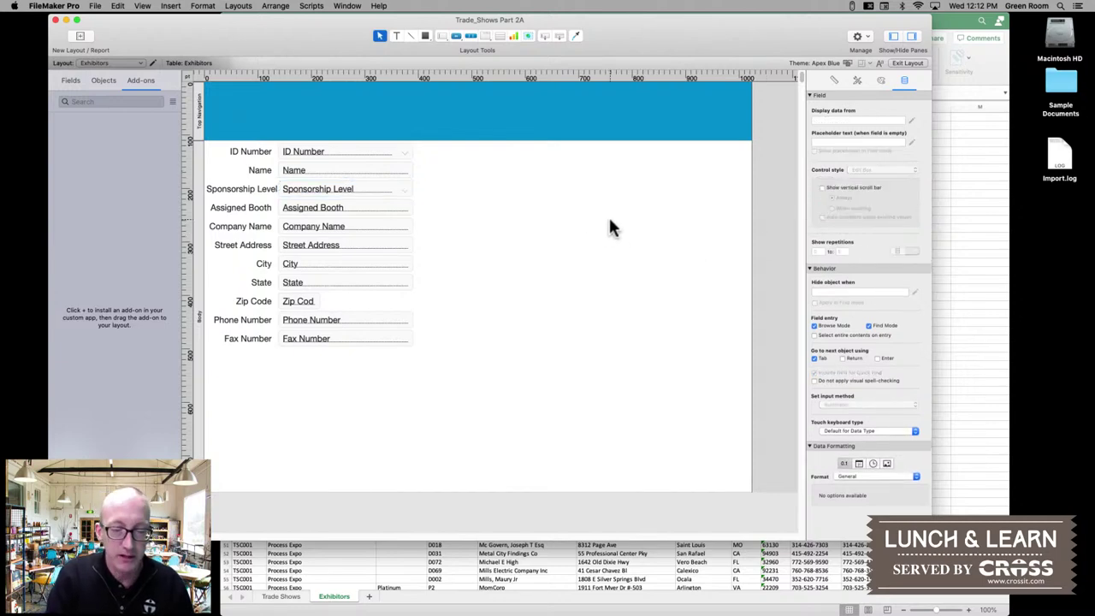
# - Save the Exhibitors layout and check the Sponsorship Level drop-down list in Browse mode without choosing a value
pyautogui.press('super+s')
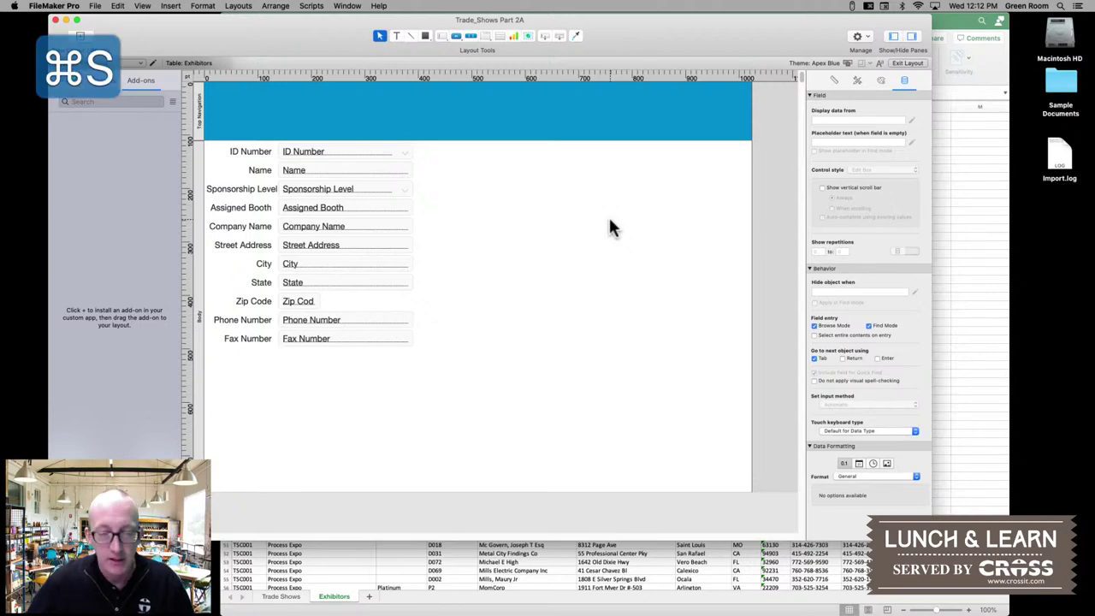
pyautogui.press('super+b')
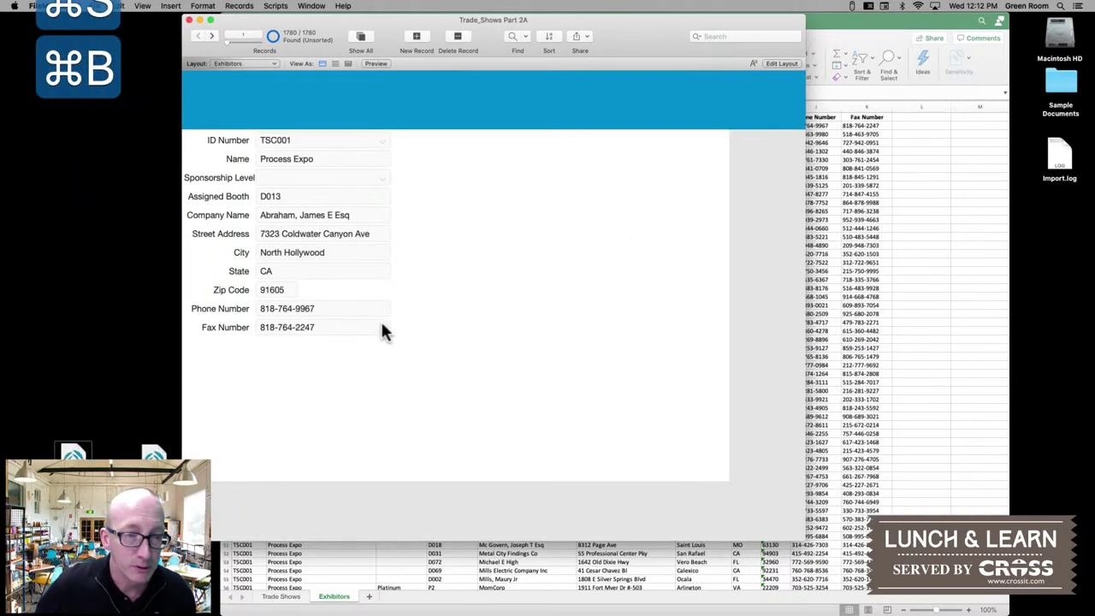
pyautogui.click(382, 177)
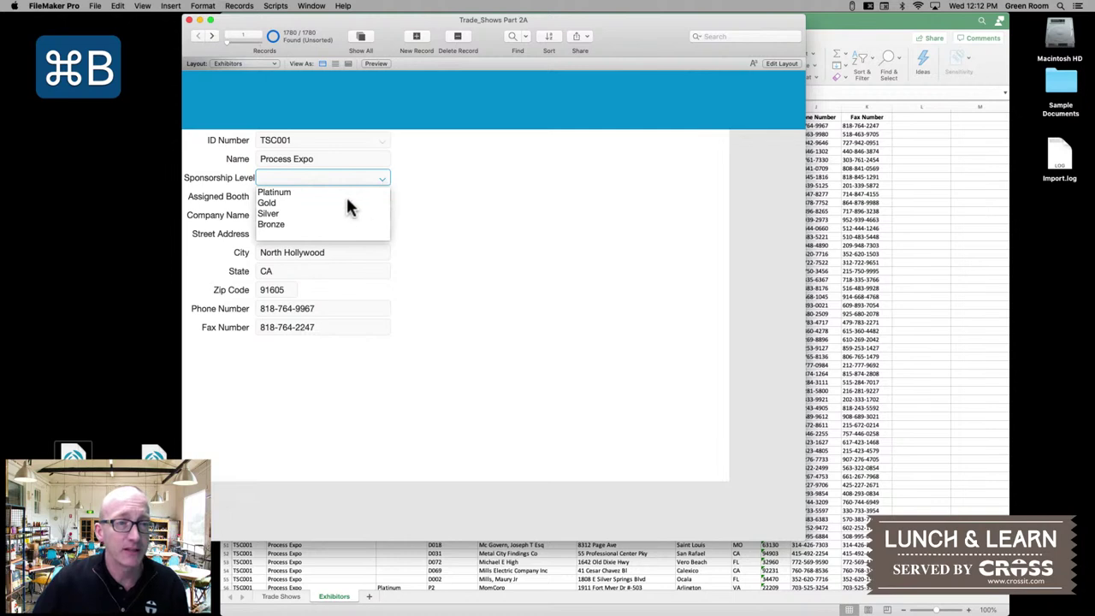
pyautogui.click(505, 248)
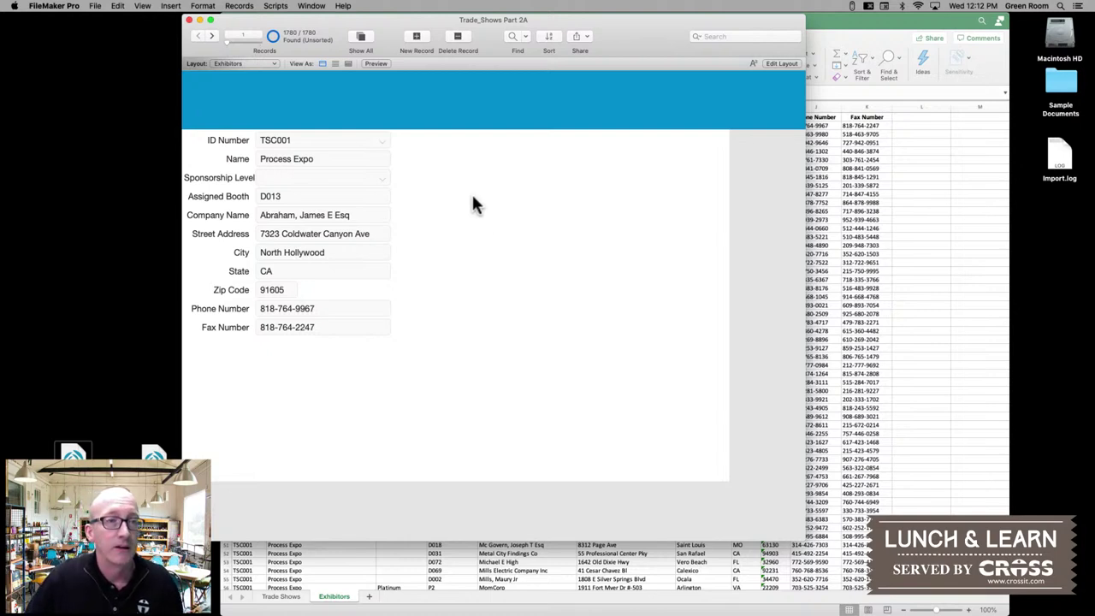
# - Close the Trade_Shows Part 2A file and show the DE Exhibitors Form layout in Trade_Shows Part 2B
pyautogui.click(190, 21)
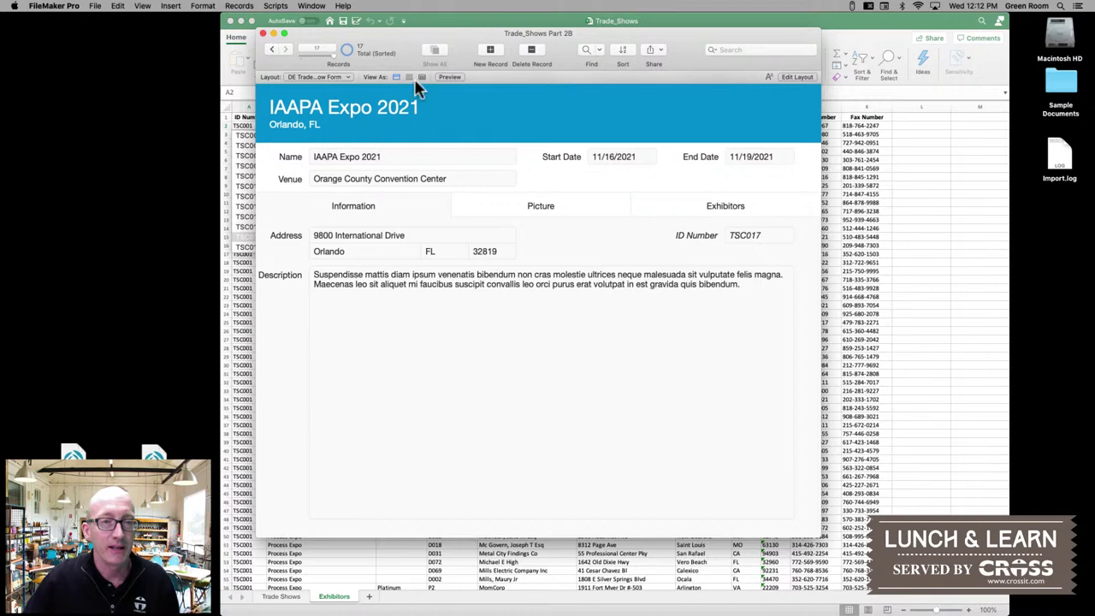
pyautogui.click(332, 79)
pyautogui.click(329, 90)
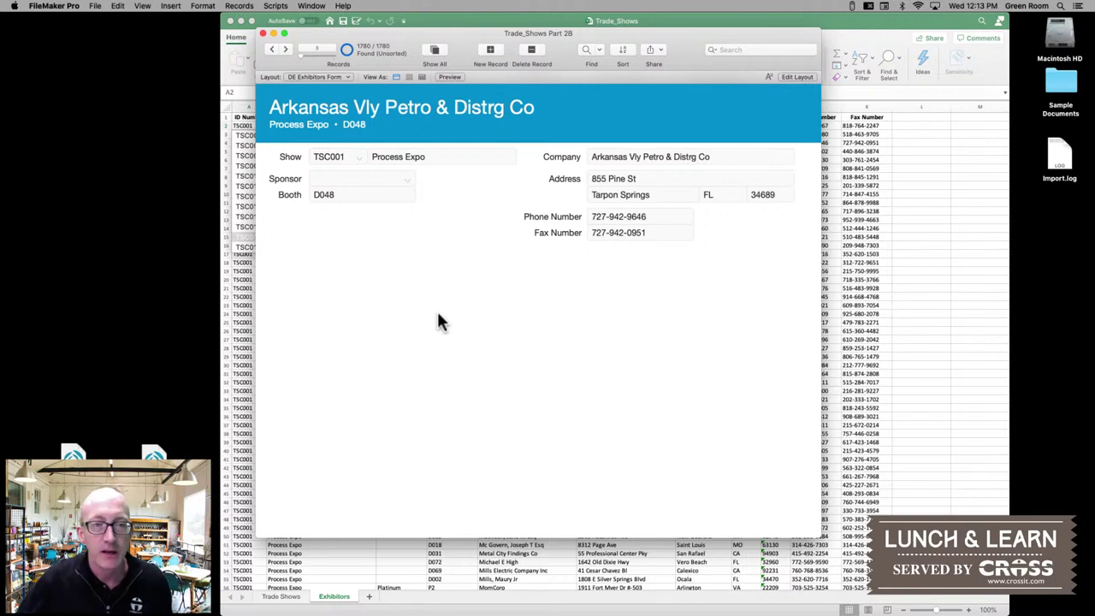
# - Return to the DE Trade Show Form layout and view its Picture section, then its Exhibitors section
pyautogui.click(321, 76)
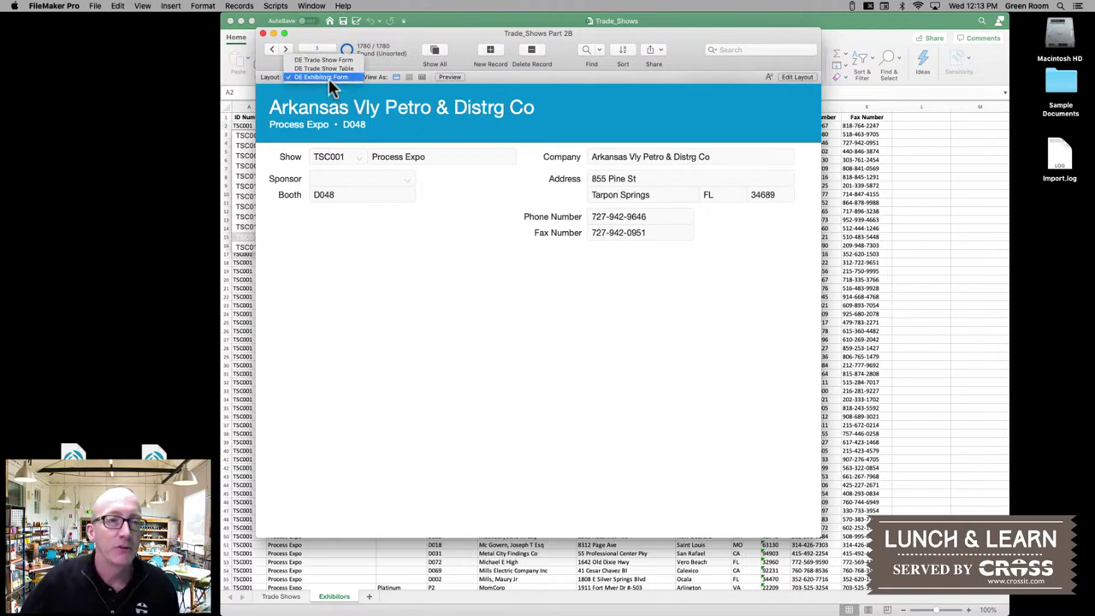
pyautogui.click(325, 60)
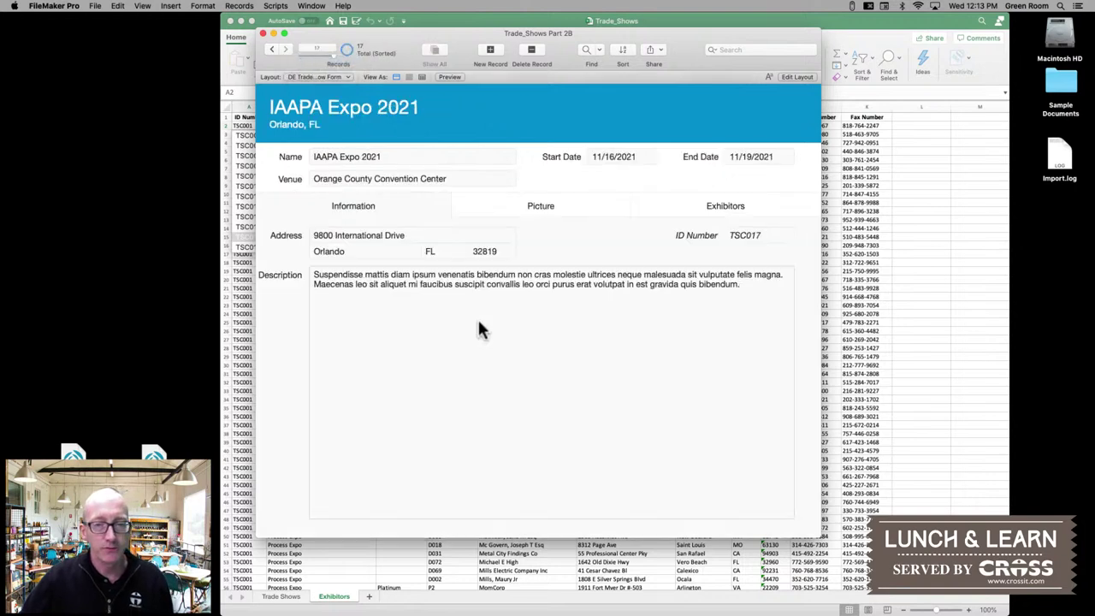
pyautogui.click(535, 209)
pyautogui.click(717, 209)
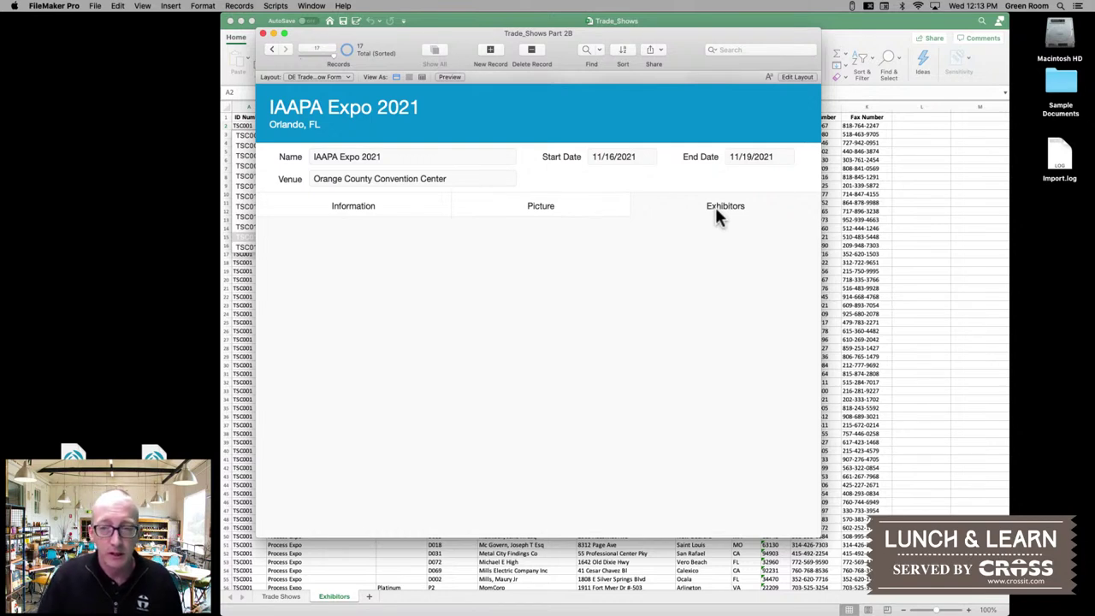
# - In Layout mode, draw a nine-row portal across the empty Exhibitors section of the trade show form
pyautogui.press('super+l')
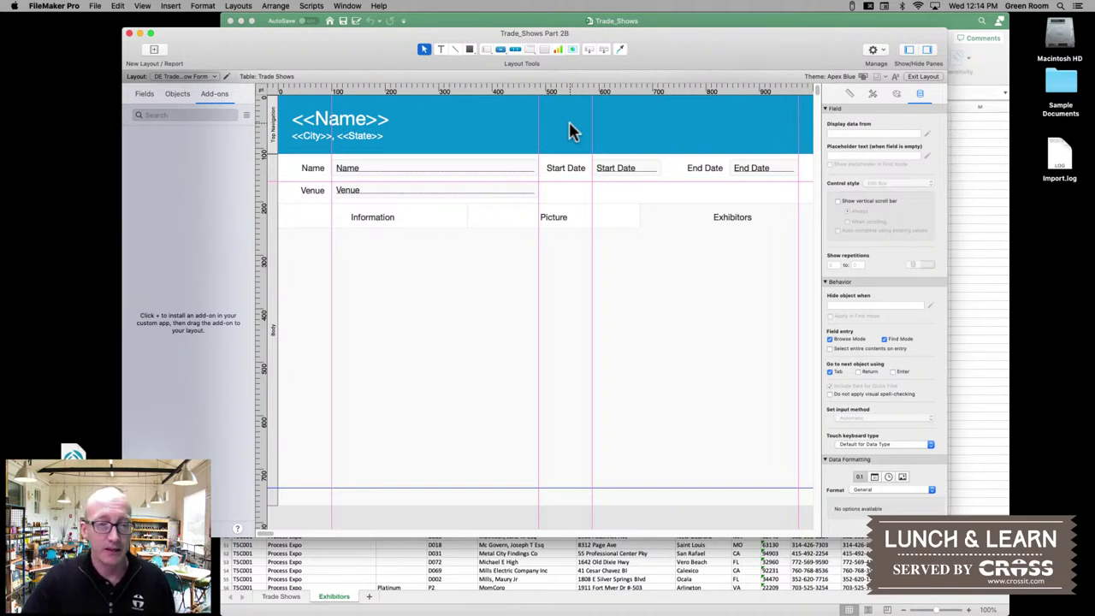
pyautogui.click(544, 50)
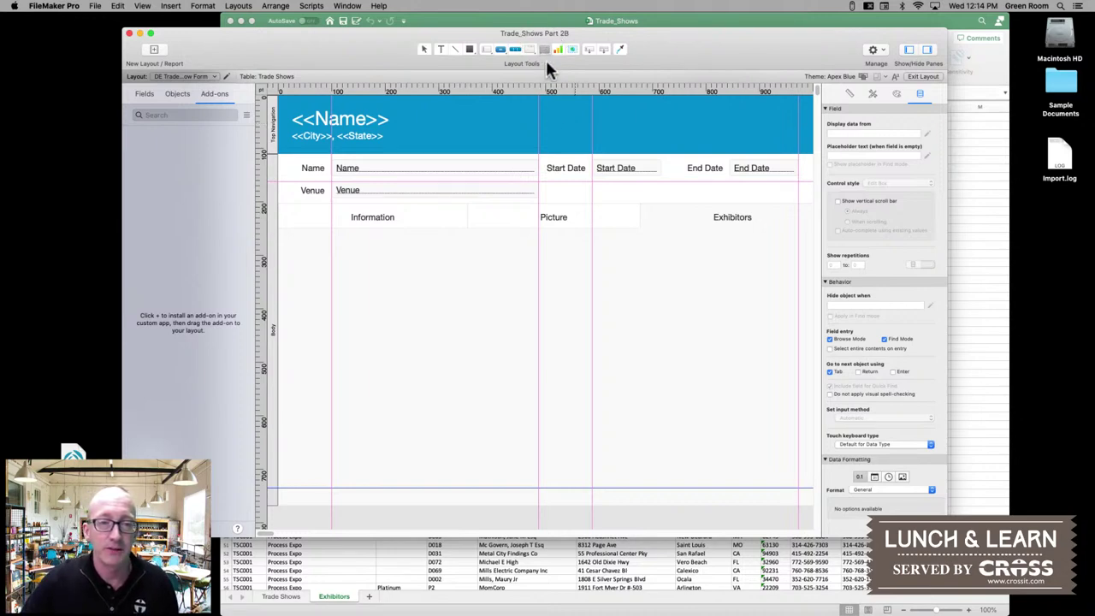
pyautogui.moveTo(321, 248)
pyautogui.mouseDown()
pyautogui.moveTo(372, 299)
pyautogui.moveTo(748, 445)
pyautogui.moveTo(790, 444)
pyautogui.mouseUp()
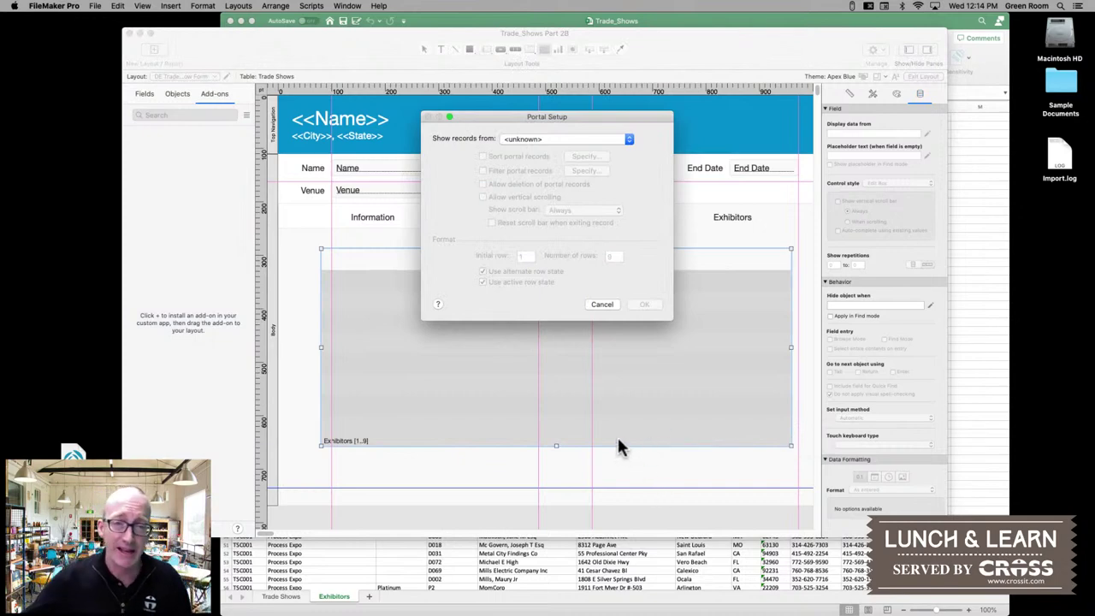
# - From the portal setup, open the database's relationships graph, relate Trade Shows to Exhibitors by ID Number, and accept the relationship's default options
pyautogui.click(526, 141)
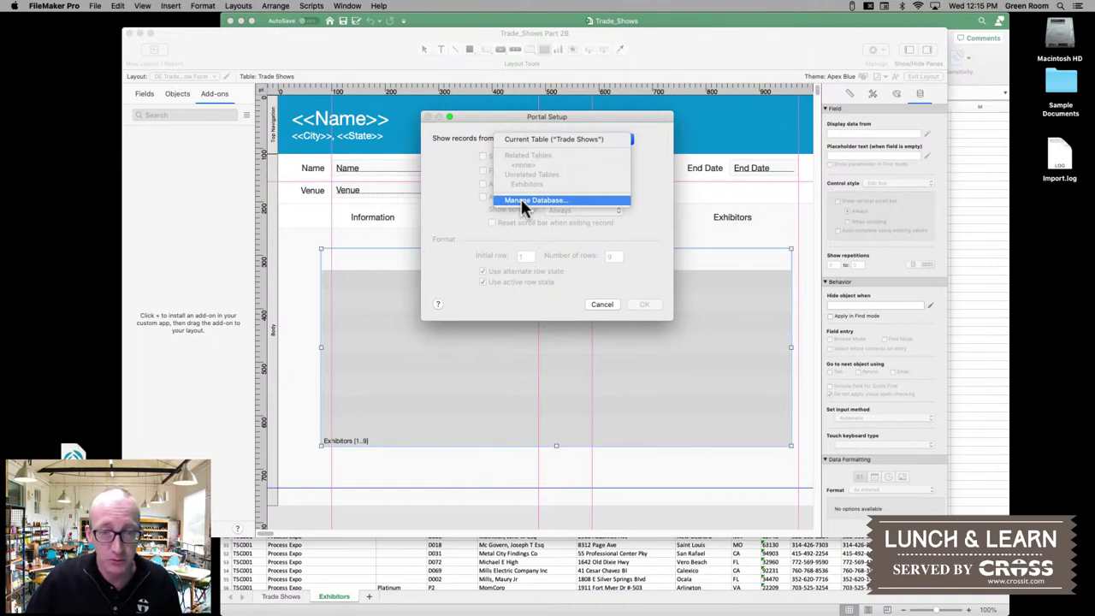
pyautogui.click(521, 200)
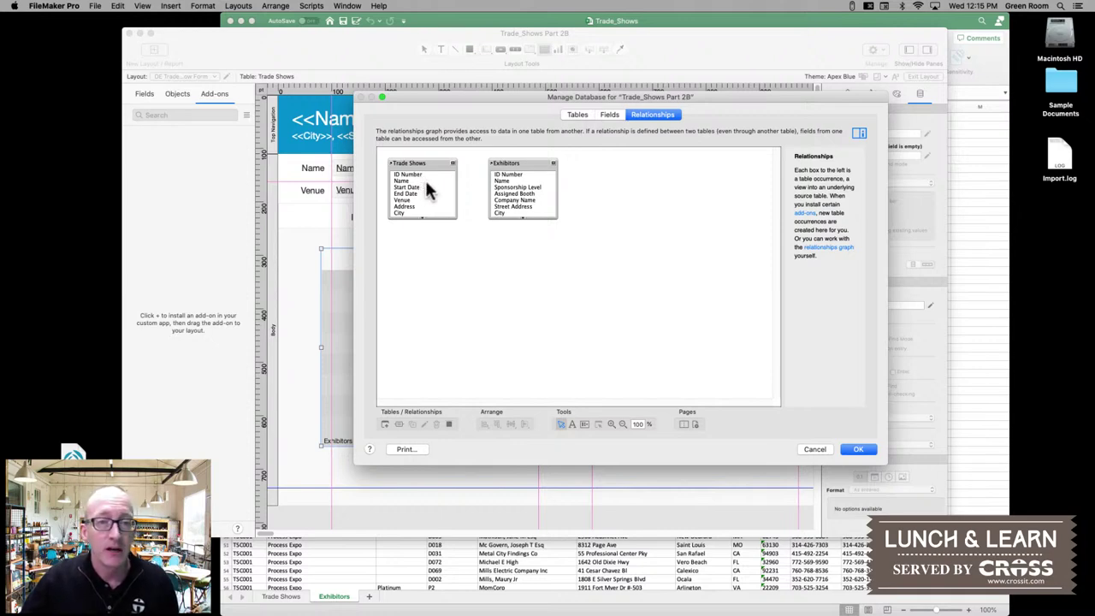
pyautogui.moveTo(417, 173); pyautogui.dragTo(505, 176)
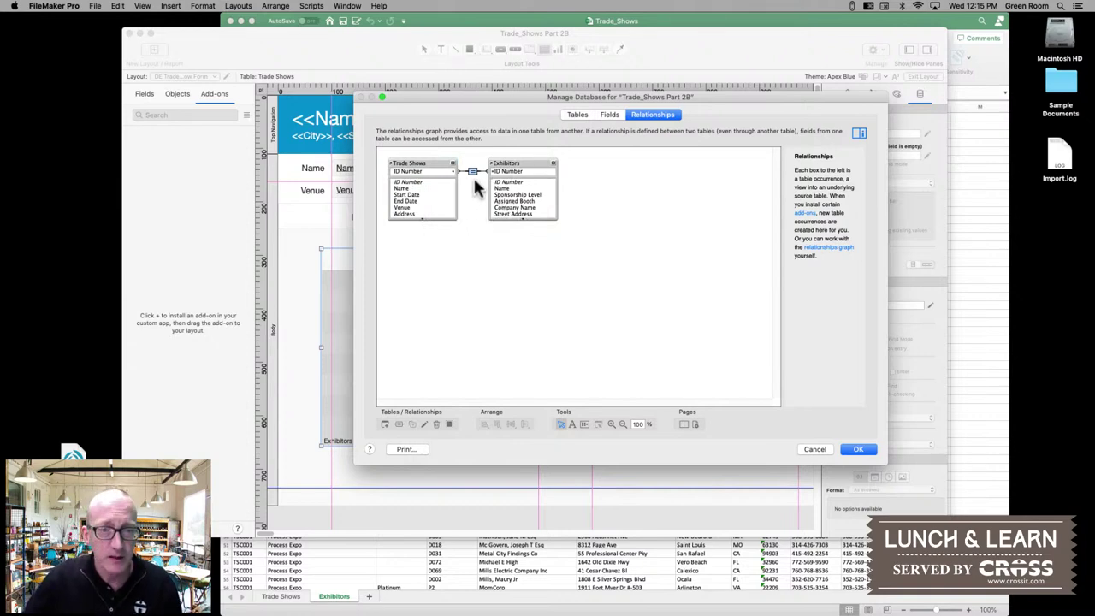
pyautogui.doubleClick(473, 174)
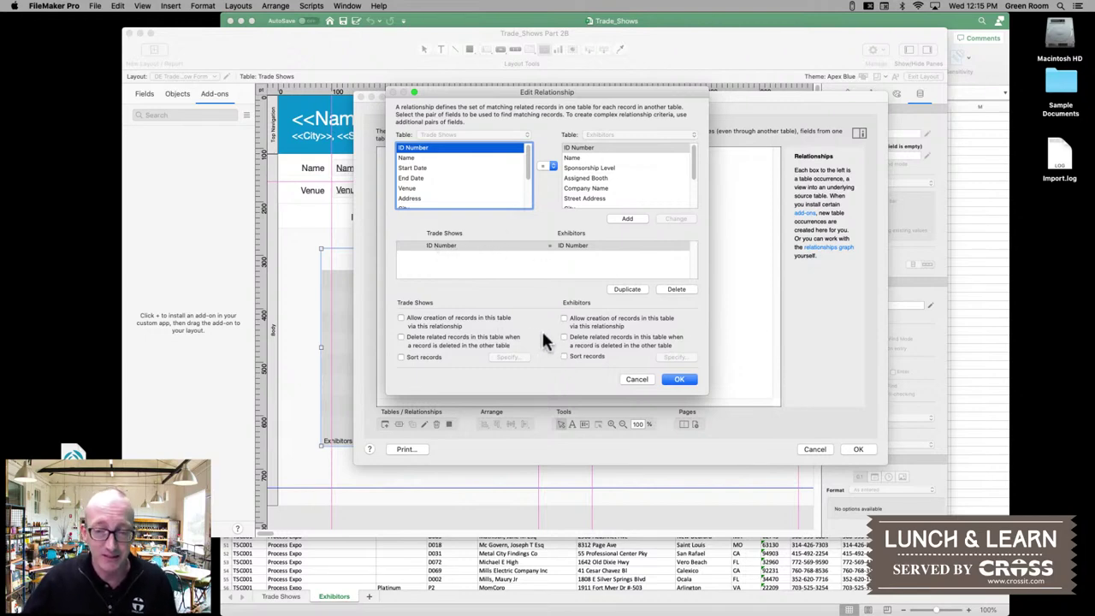
pyautogui.click(680, 381)
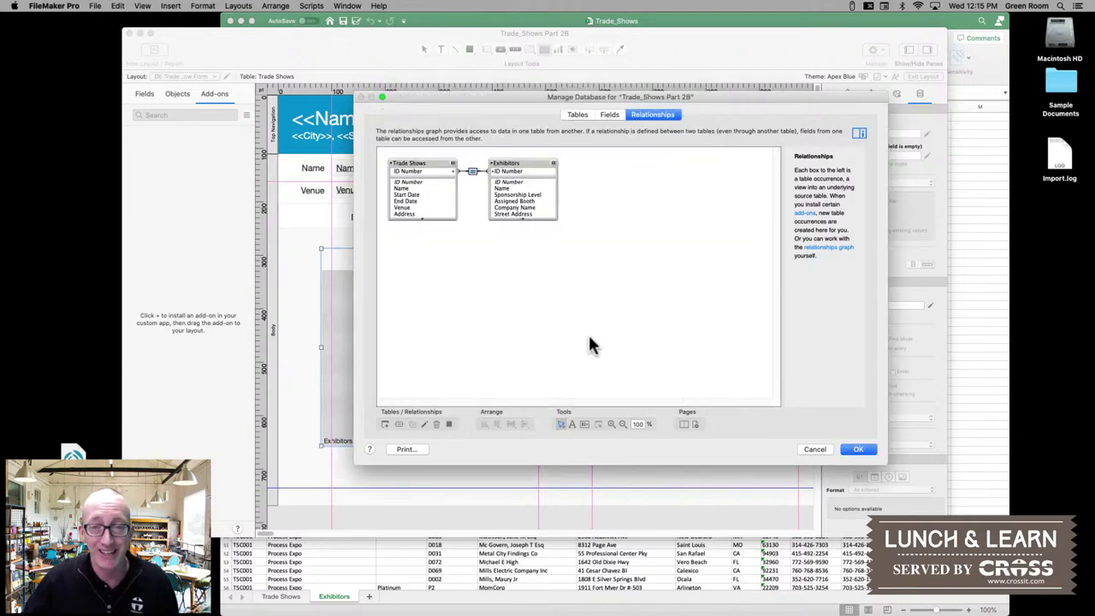
# - Accept the new relationship and set the portal to show records from Exhibitors with vertical scrolling allowed
pyautogui.click(857, 450)
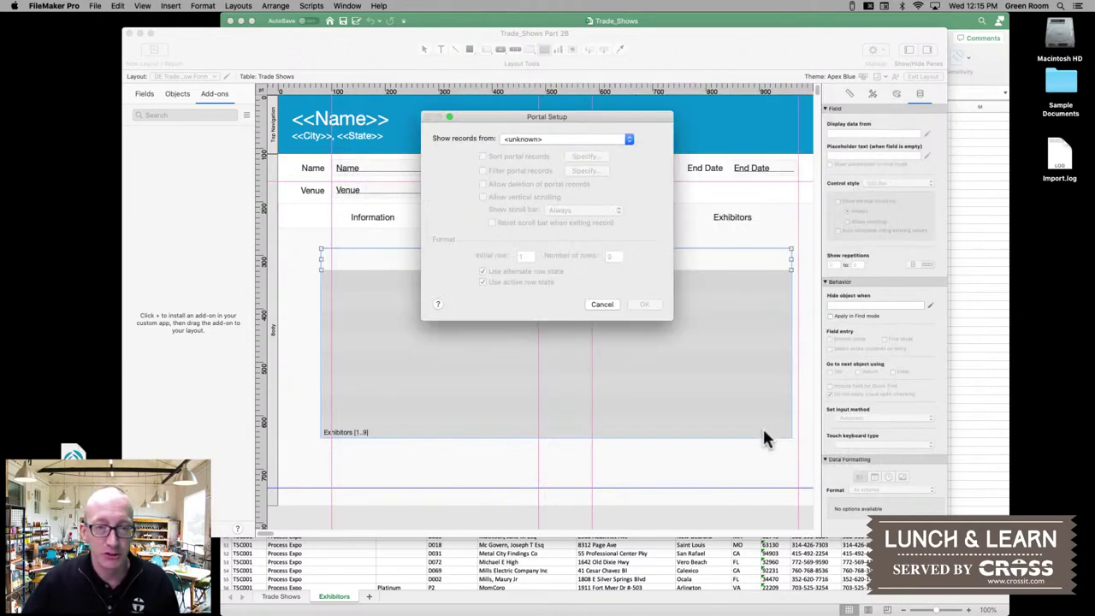
pyautogui.click(525, 139)
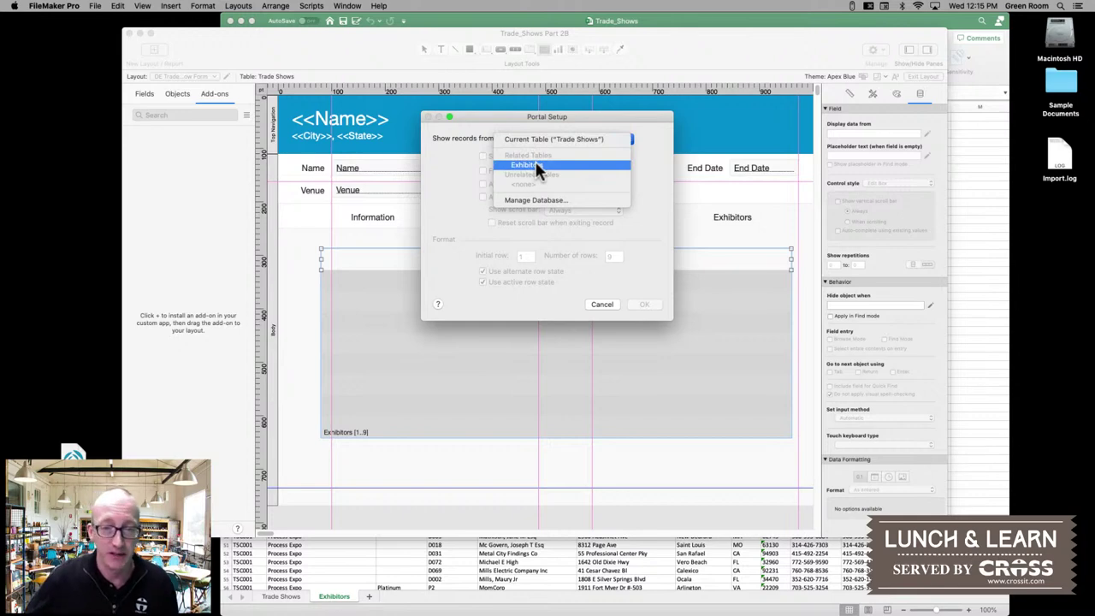
pyautogui.click(534, 163)
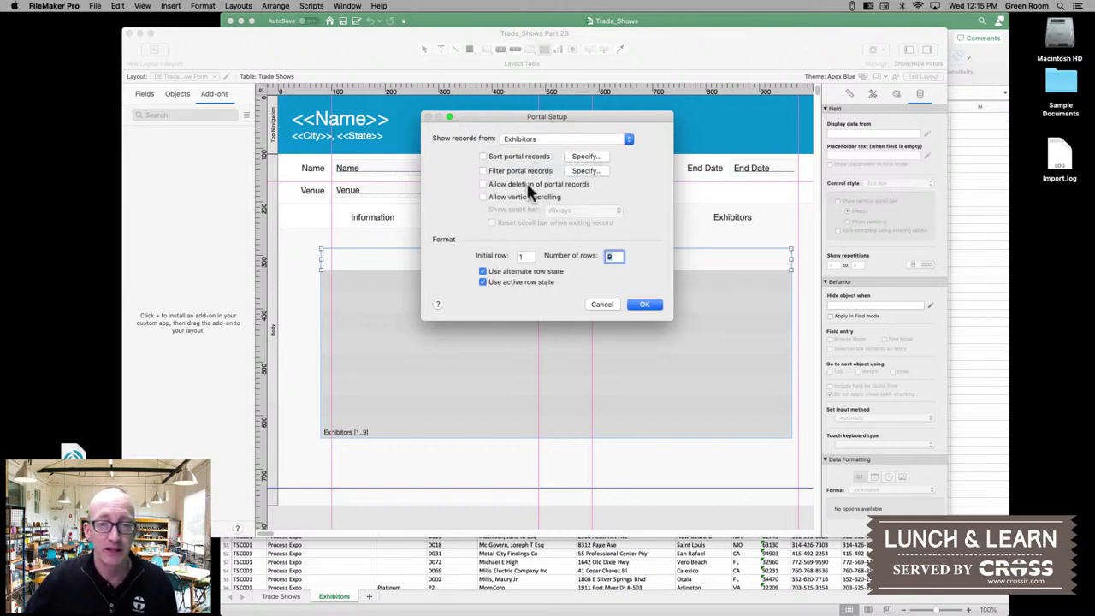
pyautogui.click(482, 198)
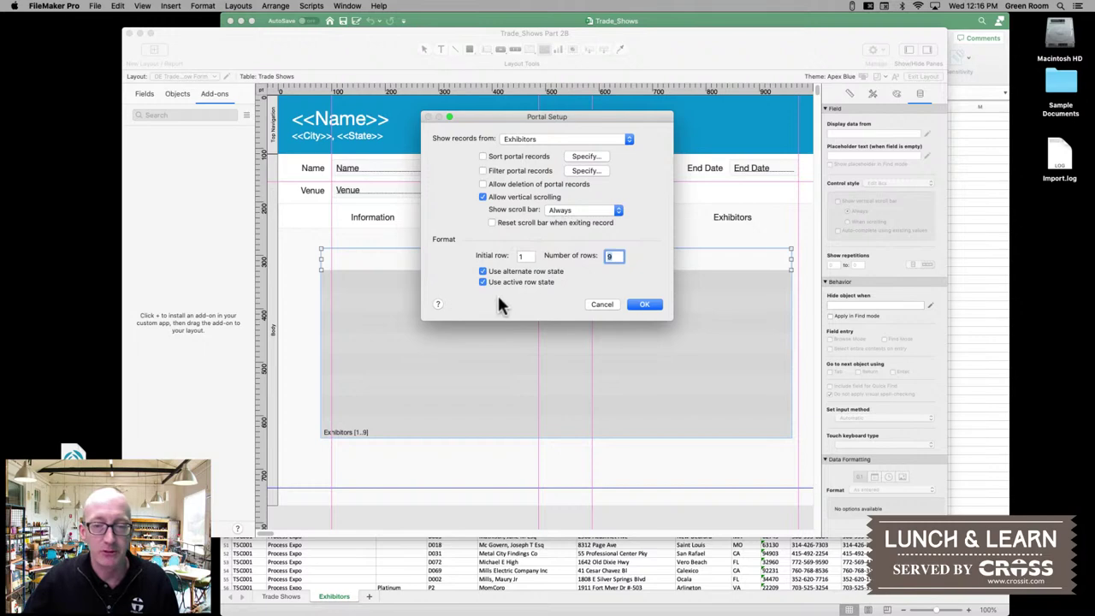
pyautogui.click(637, 308)
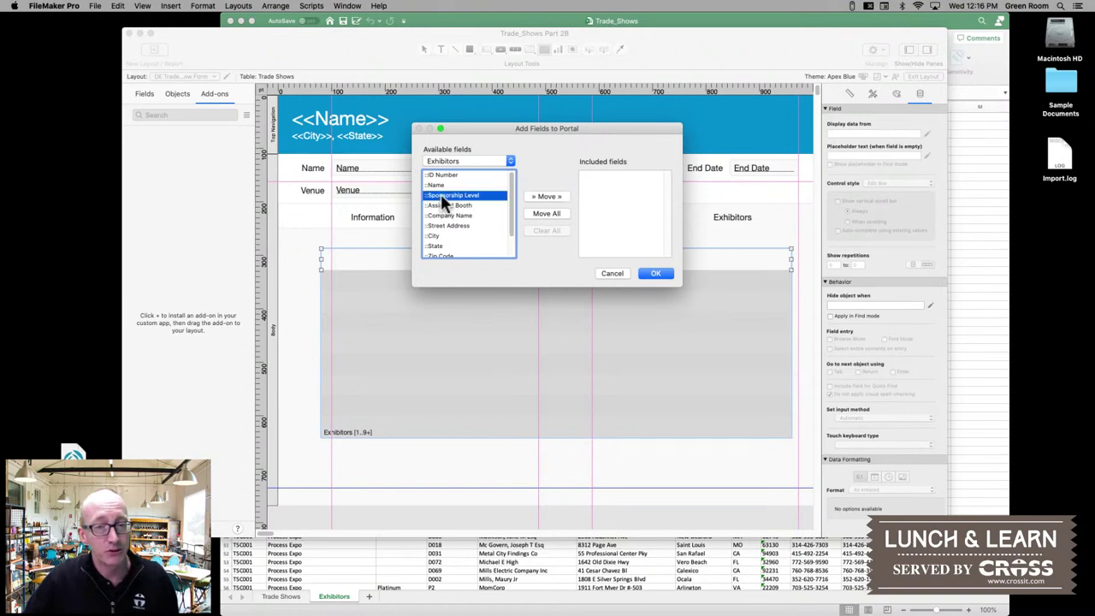
# - Add the Exhibitors fields Sponsorship Level, Assigned Booth, Company Name, City and State to the portal, and save the layout
pyautogui.doubleClick(443, 195)
pyautogui.doubleClick(438, 205)
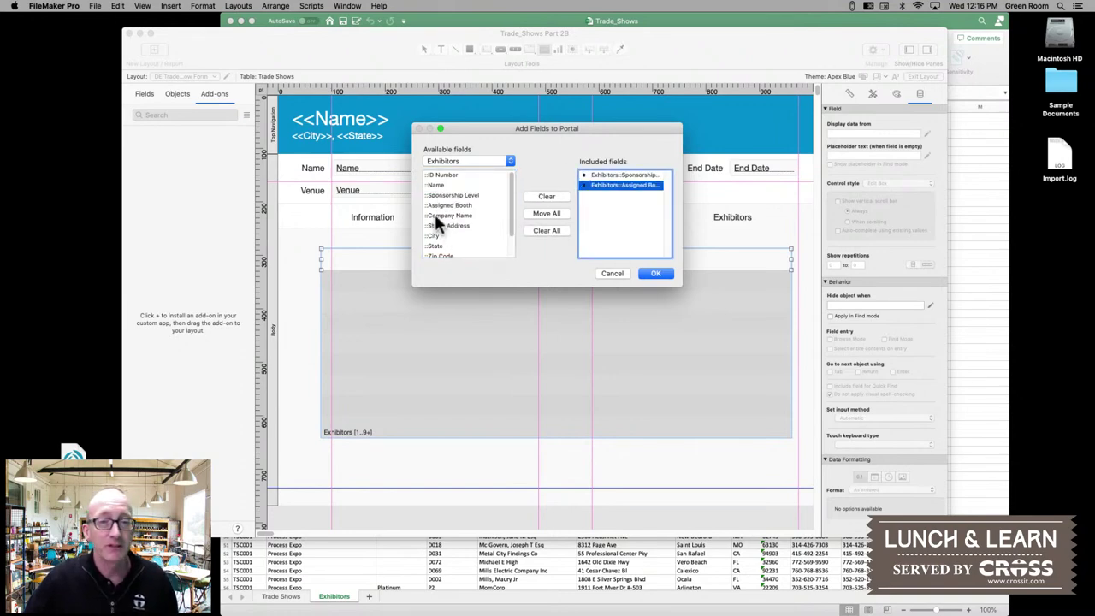
pyautogui.doubleClick(440, 215)
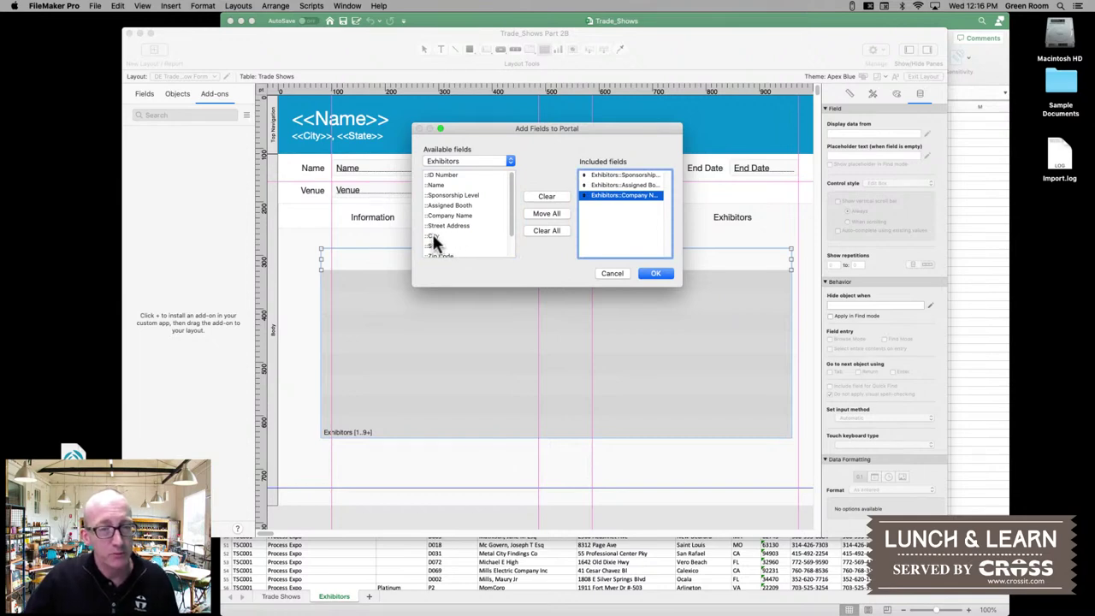
pyautogui.doubleClick(434, 236)
pyautogui.doubleClick(437, 246)
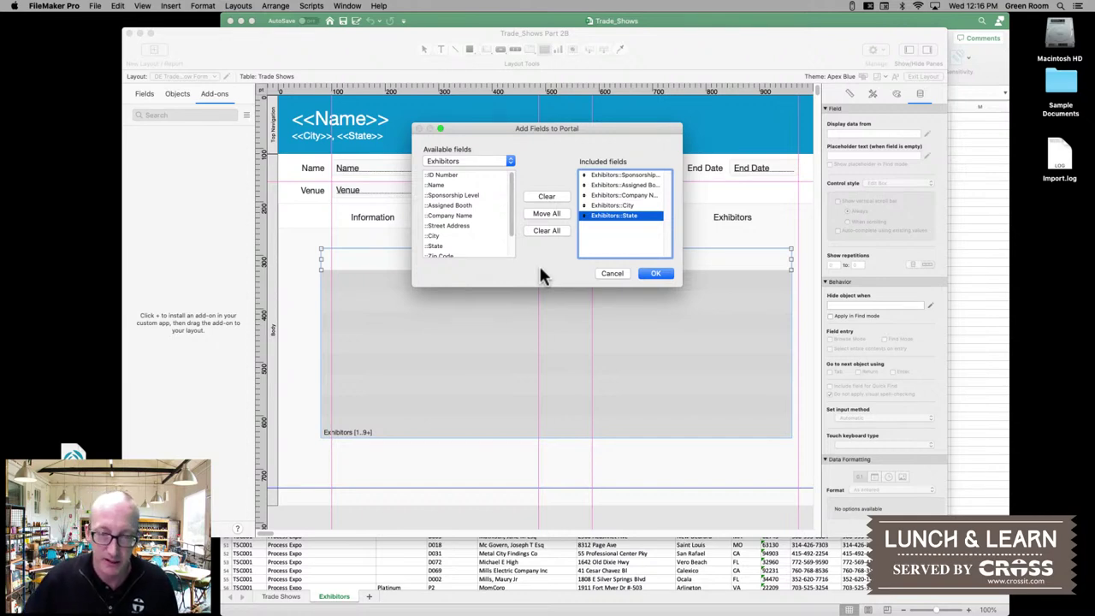
pyautogui.click(652, 275)
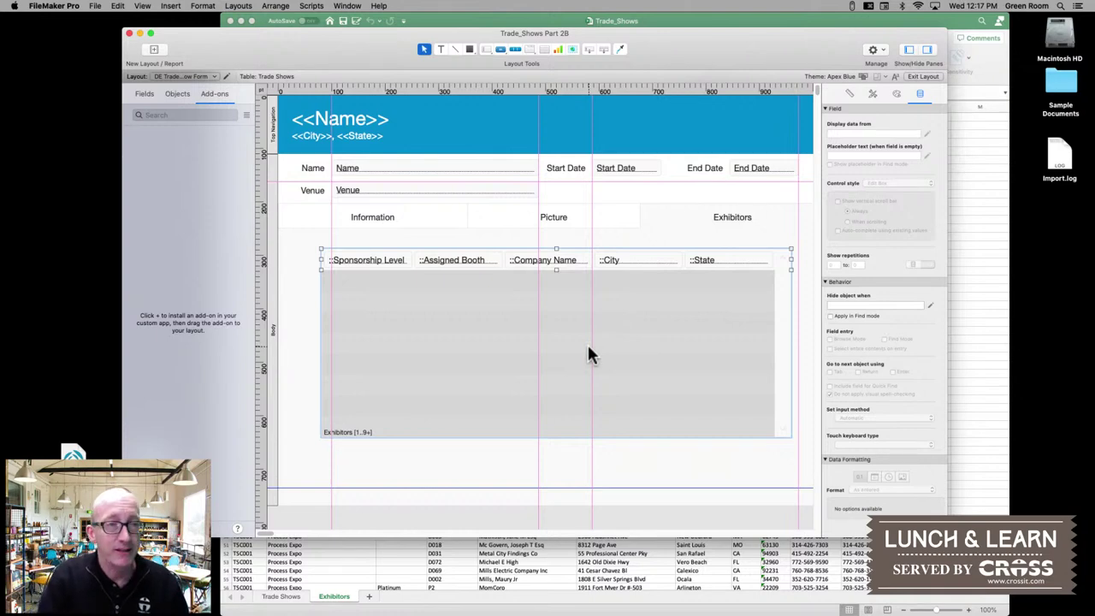
pyautogui.press('super+s')
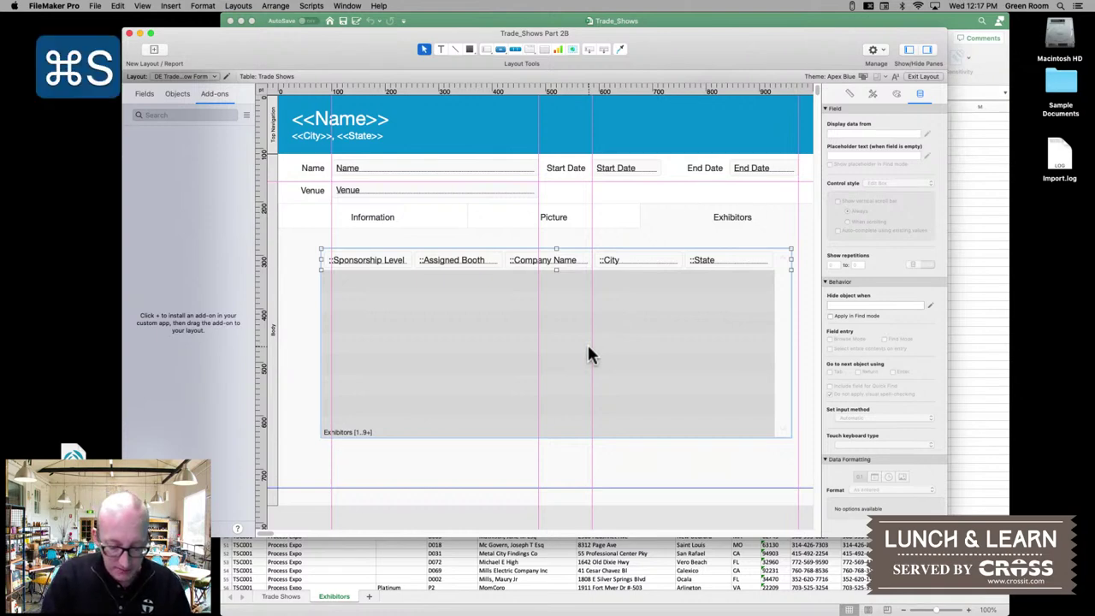
# - In Browse mode, show the trade show's Exhibitors section and look through the exhibitors listed in the portal
pyautogui.press('super+b')
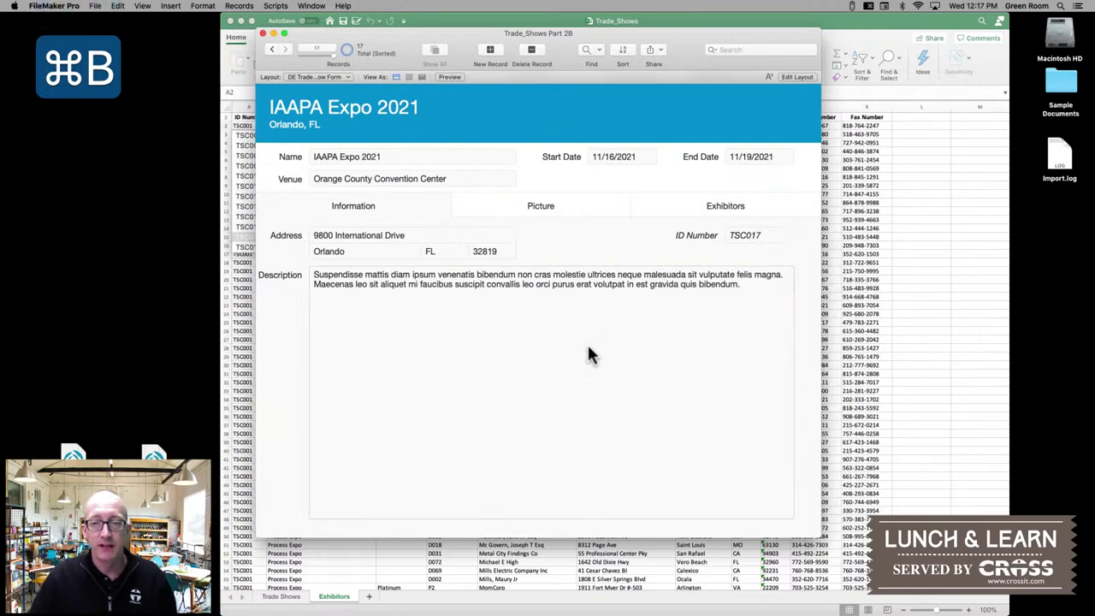
pyautogui.click(716, 207)
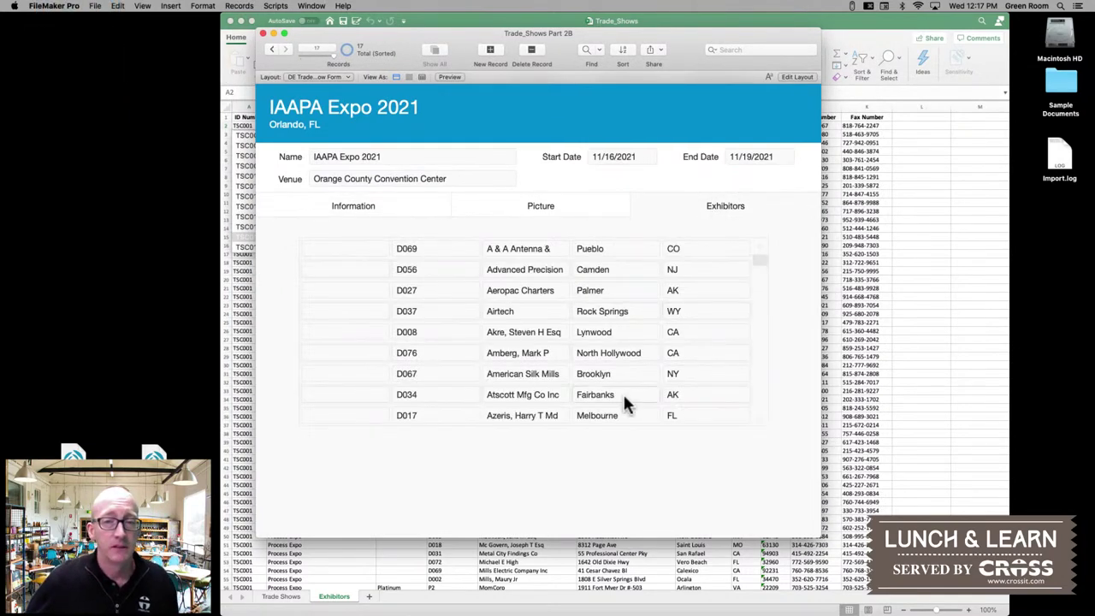
pyautogui.scroll(-3, 543, 384)
pyautogui.scroll(-10, 542, 384)
pyautogui.scroll(-5, 542, 387)
pyautogui.scroll(5, 542, 387)
pyautogui.scroll(5, 542, 387)
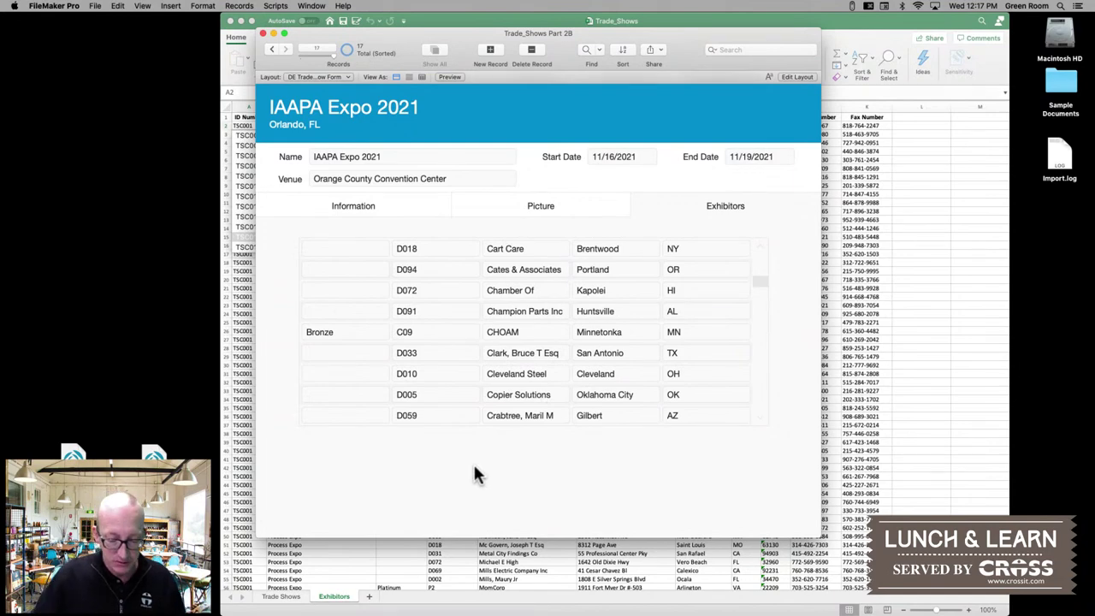
# - In Layout mode, sort the portal's records by Sponsorship Level and Company Name in ascending order, and save the layout
pyautogui.press('super+l')
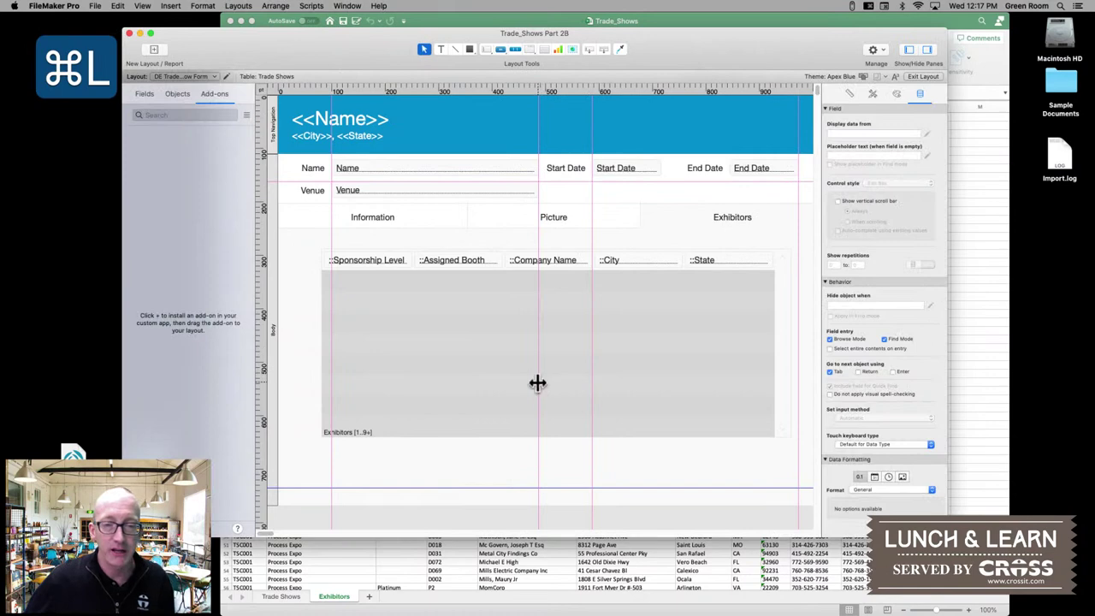
pyautogui.doubleClick(540, 379)
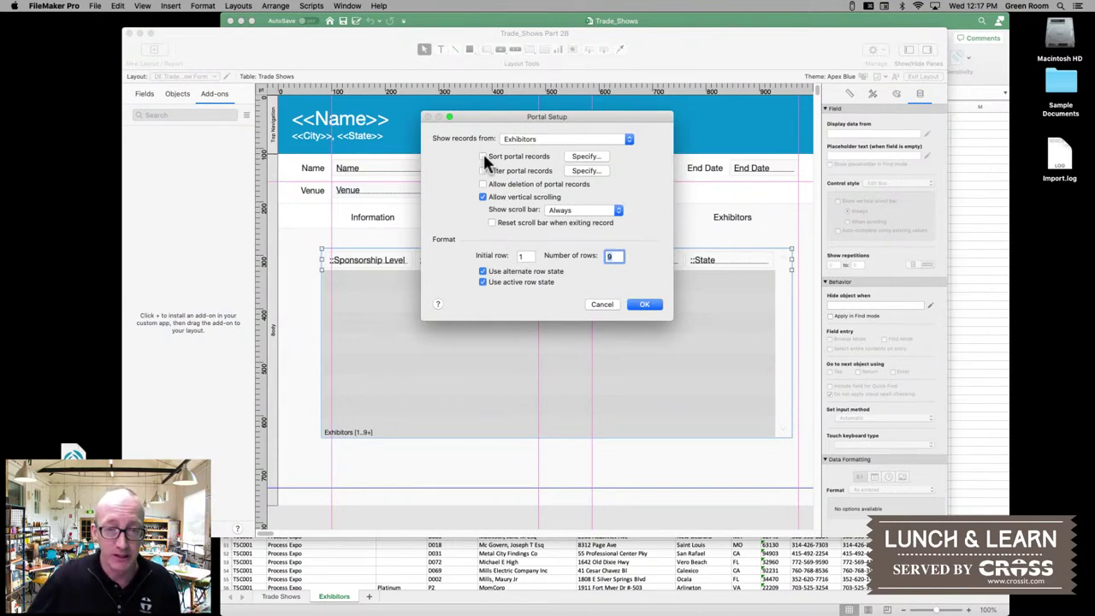
pyautogui.click(585, 157)
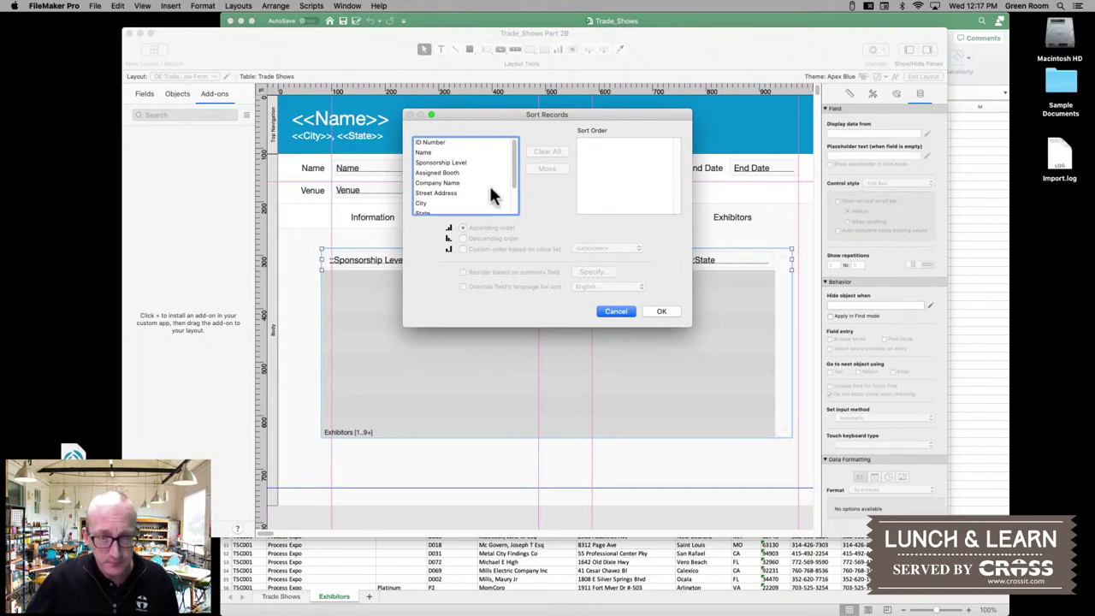
pyautogui.click(434, 163)
pyautogui.doubleClick(435, 163)
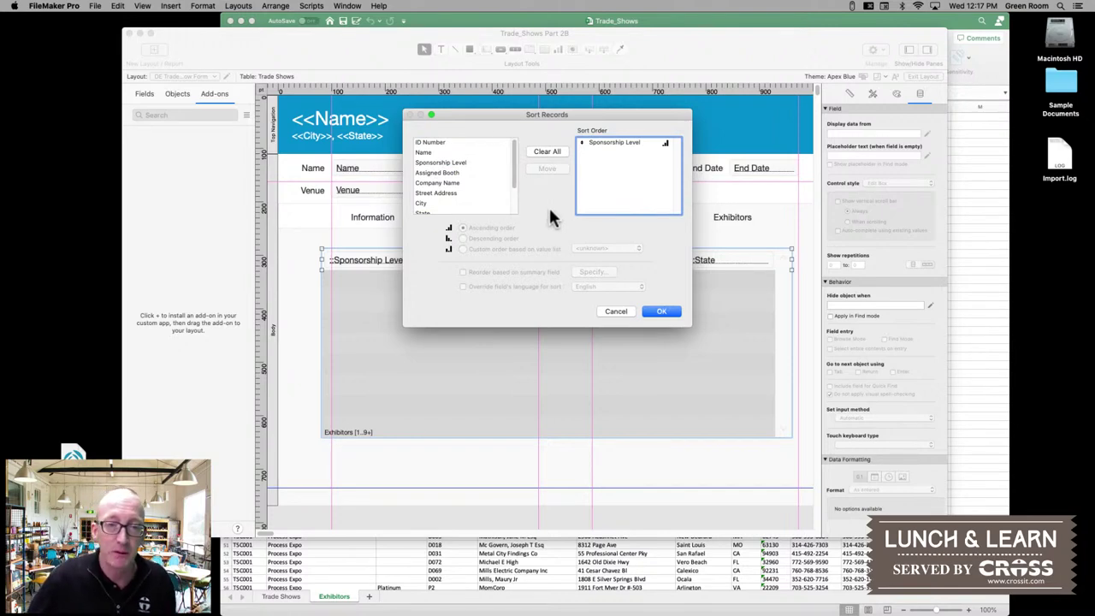
pyautogui.scroll(-1, 504, 182)
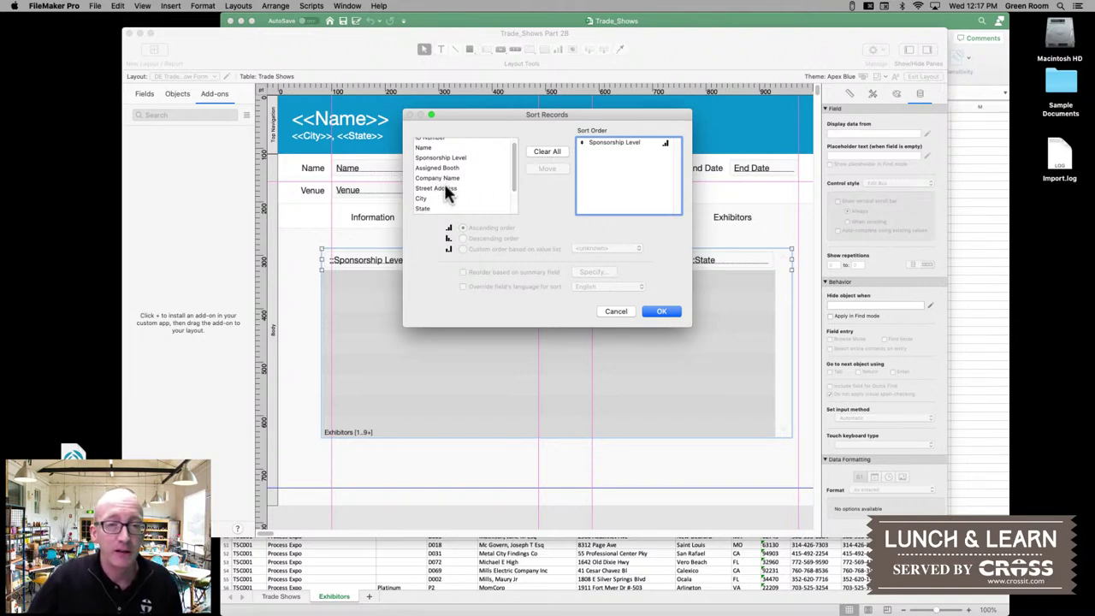
pyautogui.doubleClick(434, 178)
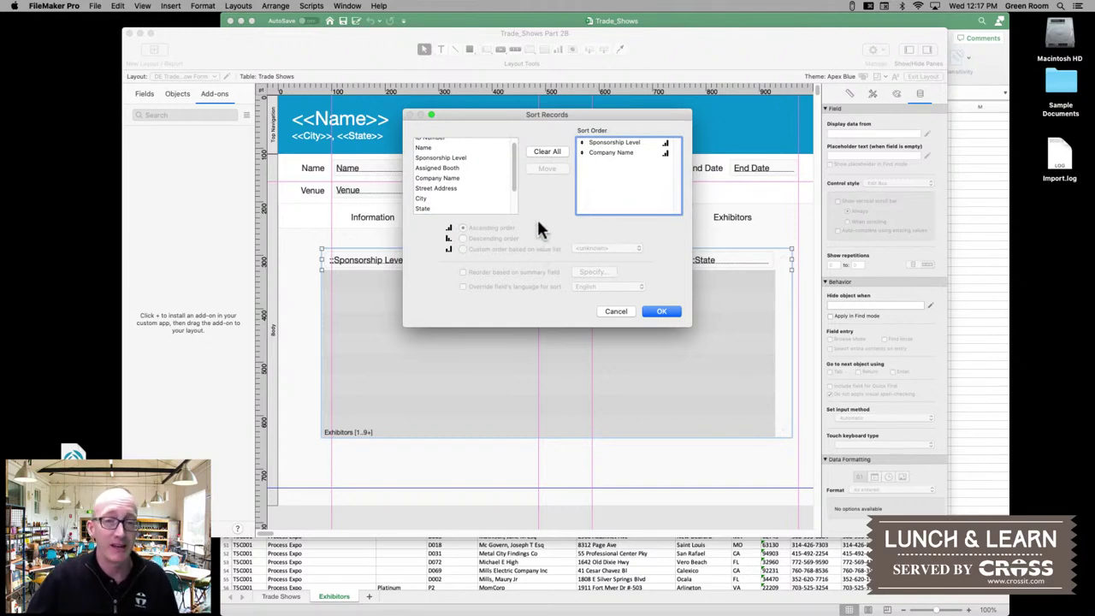
pyautogui.click(655, 315)
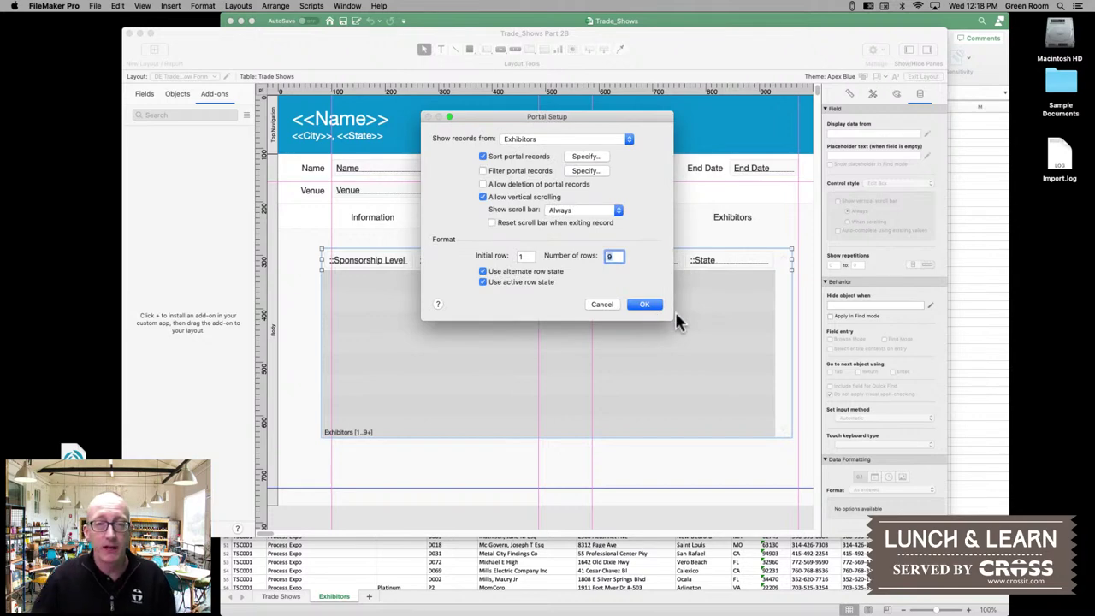
pyautogui.click(630, 305)
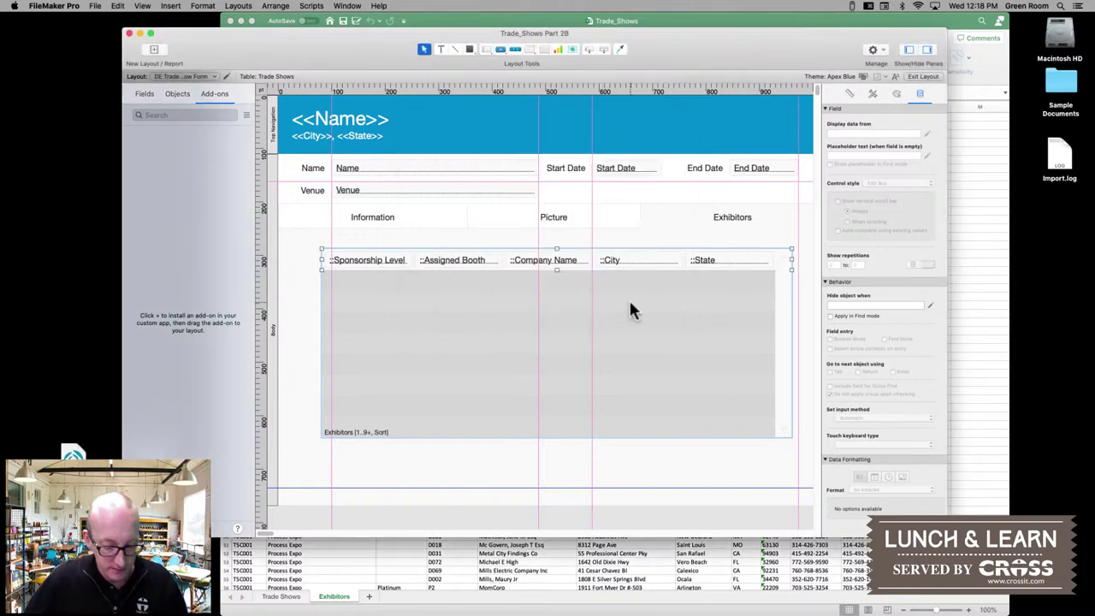
pyautogui.press('super+s')
# - In Browse mode, examine the order of the sponsorship levels throughout the sorted Exhibitors portal
pyautogui.press('super+b')
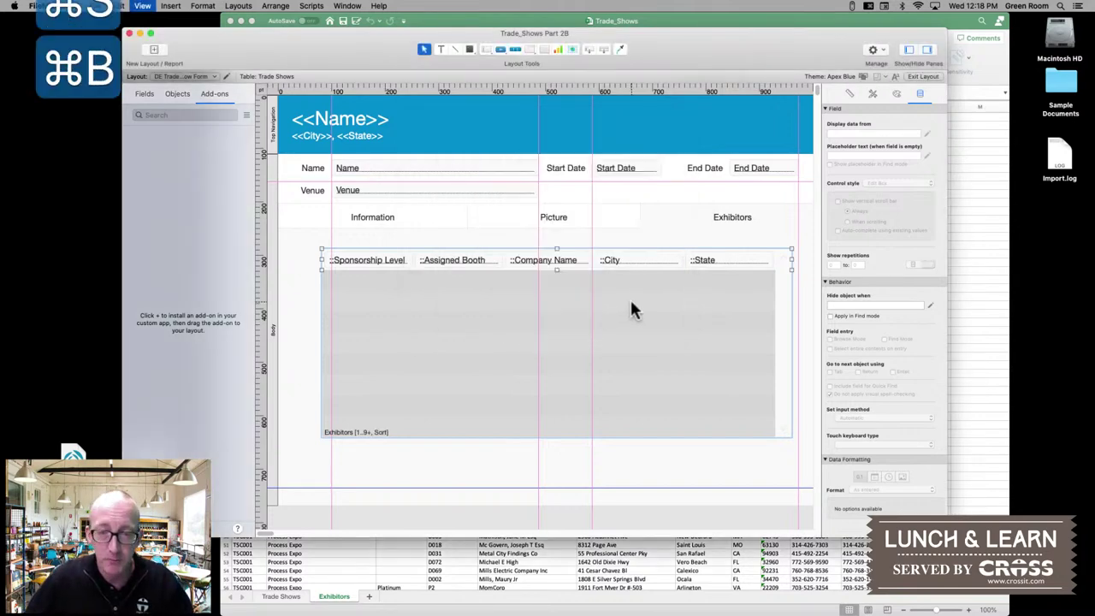
pyautogui.click(695, 213)
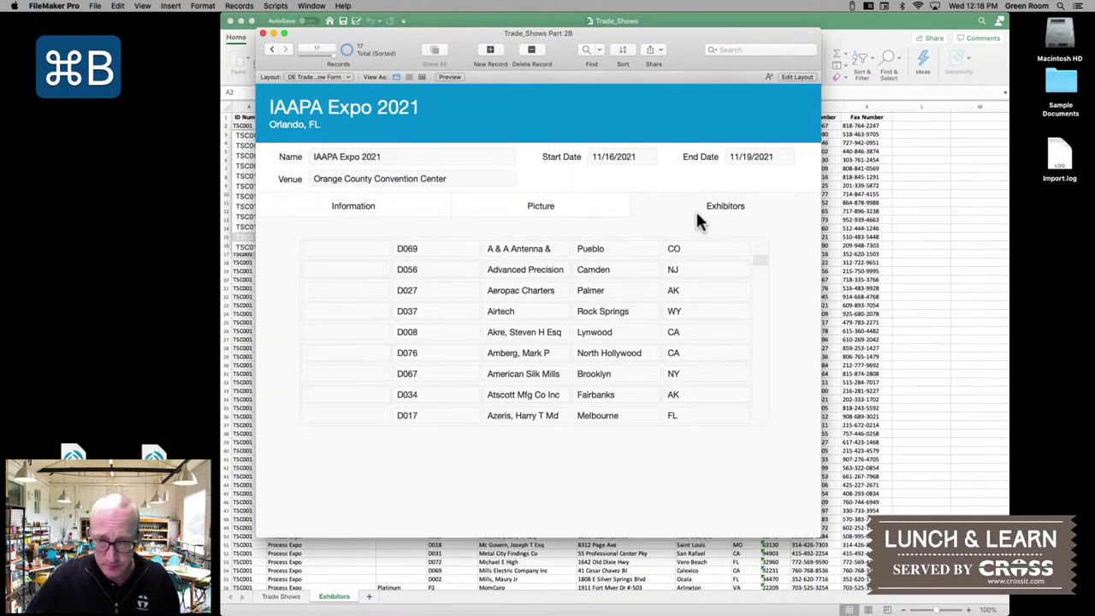
pyautogui.scroll(-3, 451, 329)
pyautogui.scroll(3, 450, 333)
pyautogui.scroll(-20, 450, 333)
pyautogui.scroll(-20, 453, 331)
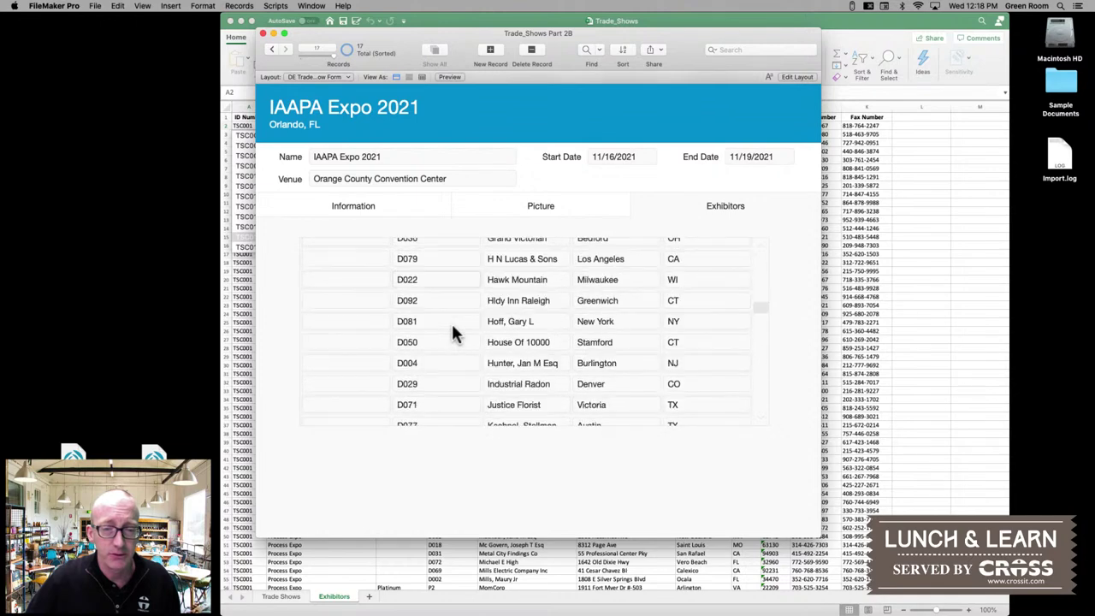
pyautogui.scroll(-10, 453, 329)
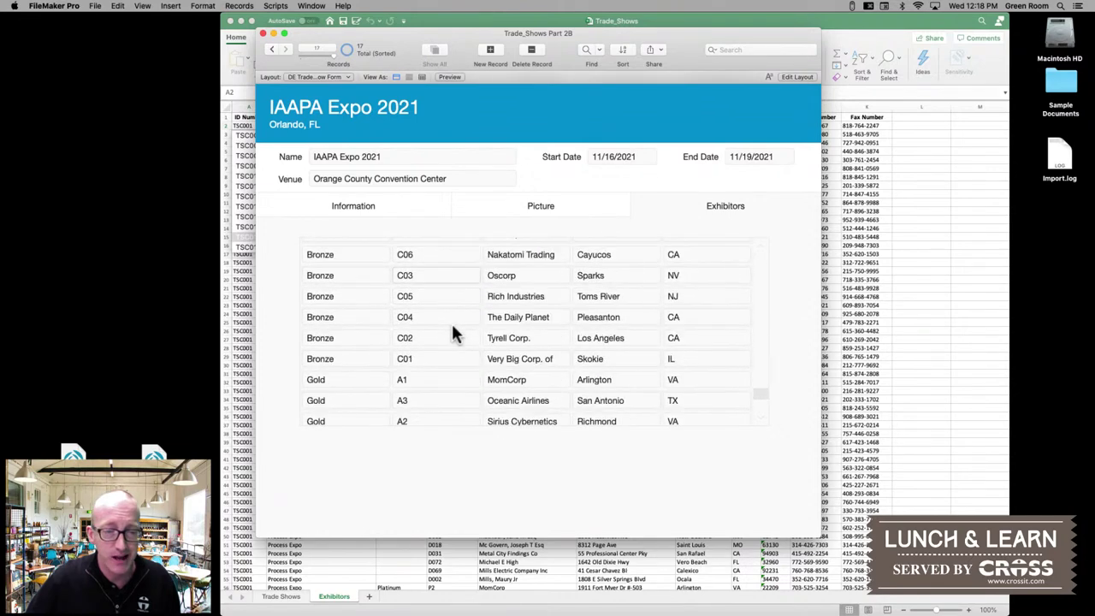
pyautogui.scroll(3, 454, 329)
pyautogui.scroll(-3, 453, 329)
pyautogui.scroll(-3, 454, 334)
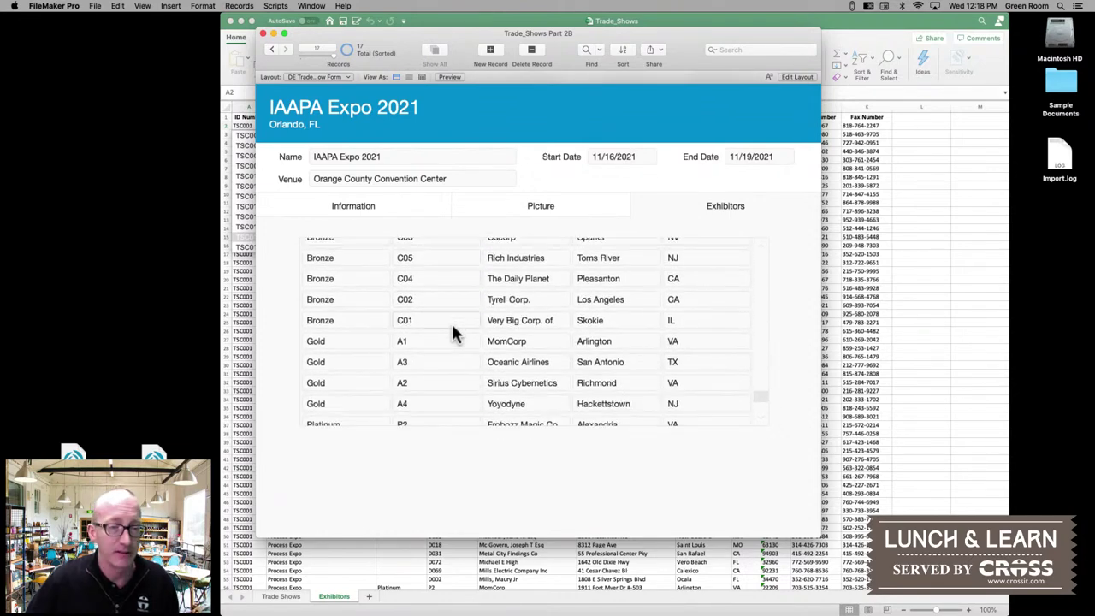
pyautogui.scroll(-4, 453, 332)
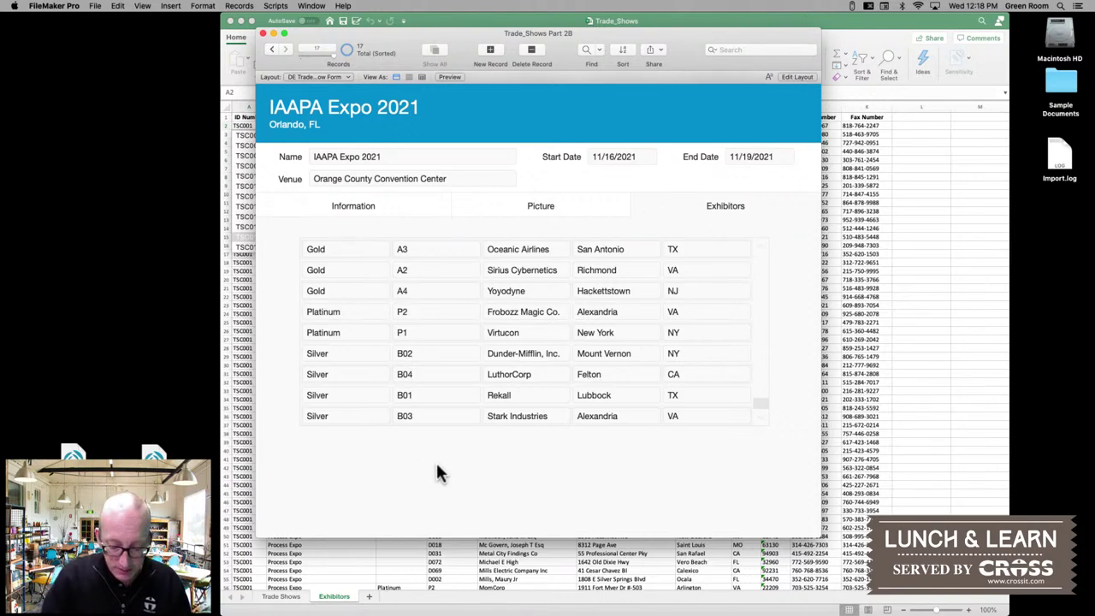
# - In Layout mode, change the portal's Sponsorship Level sort to a custom order based on the Sponsorship_Level value list, and save the layout
pyautogui.press('super+l')
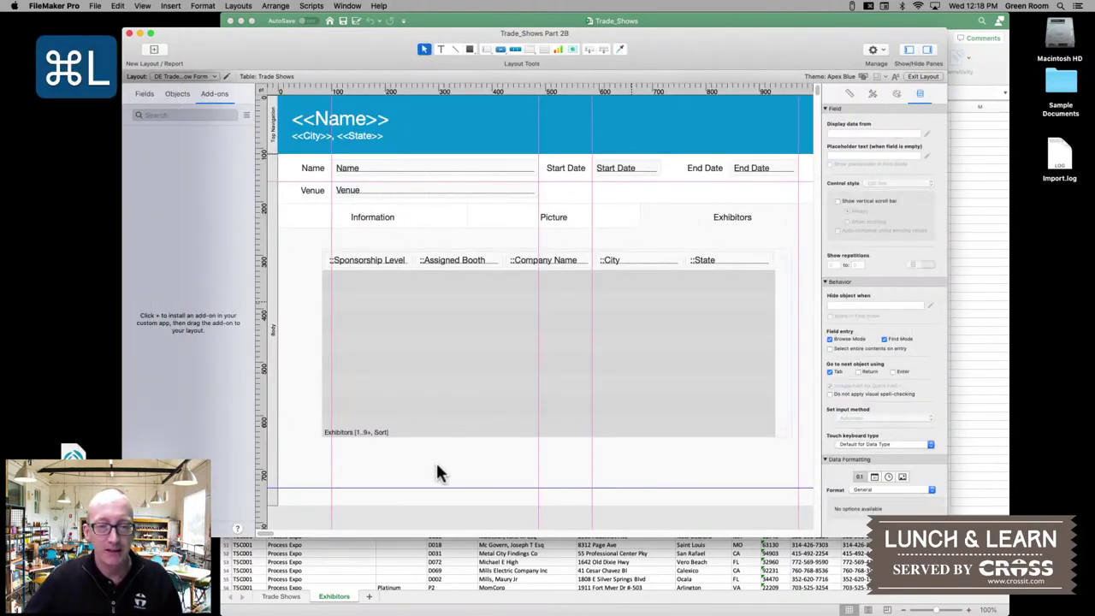
pyautogui.doubleClick(502, 295)
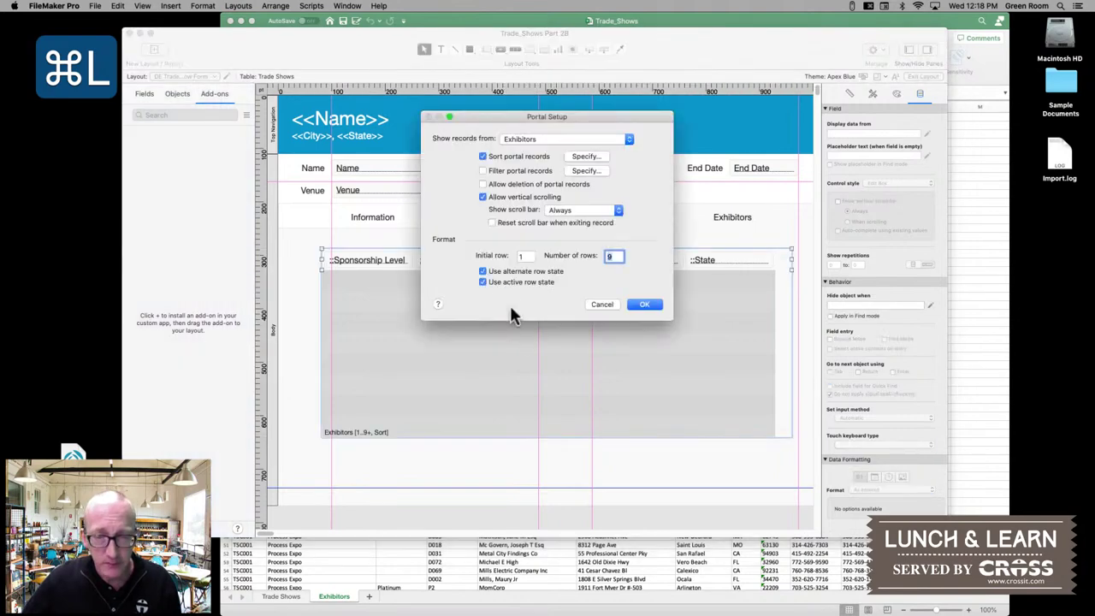
pyautogui.click(585, 156)
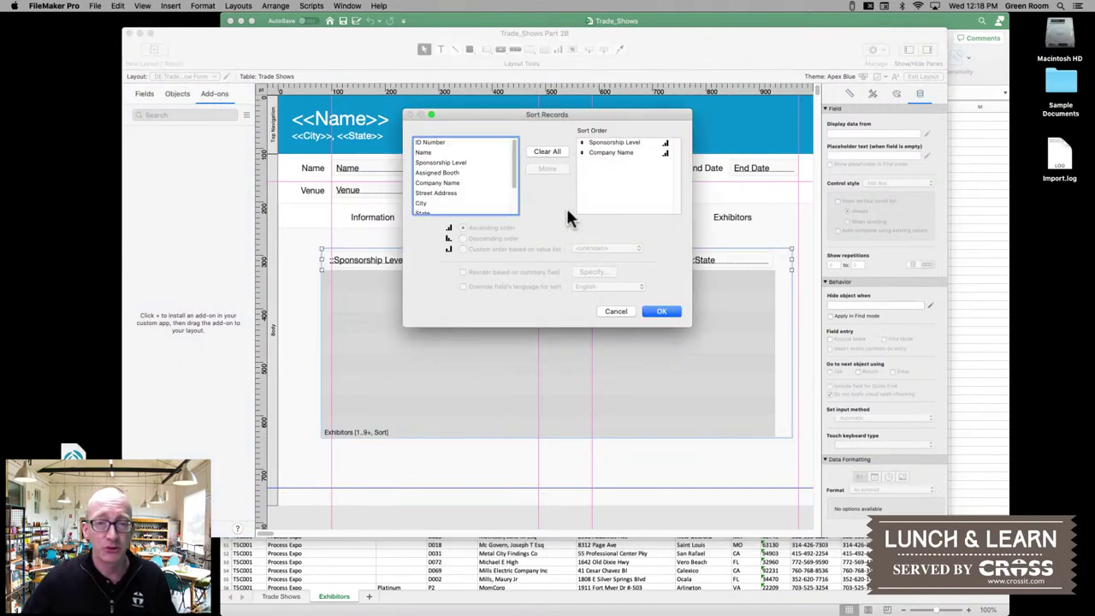
pyautogui.click(616, 143)
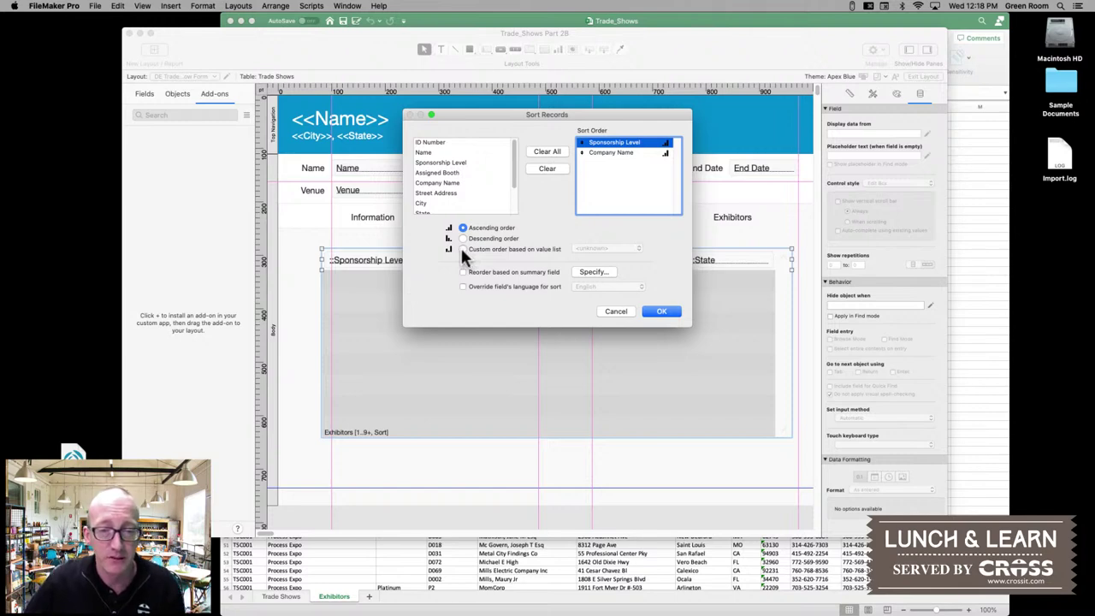
pyautogui.click(462, 249)
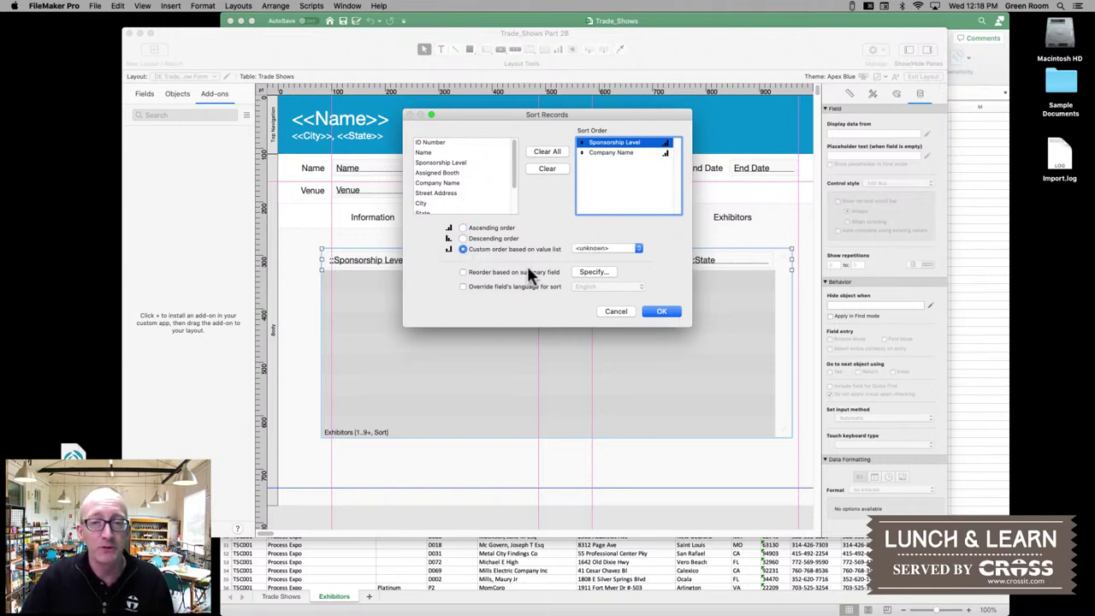
pyautogui.click(586, 252)
pyautogui.click(592, 247)
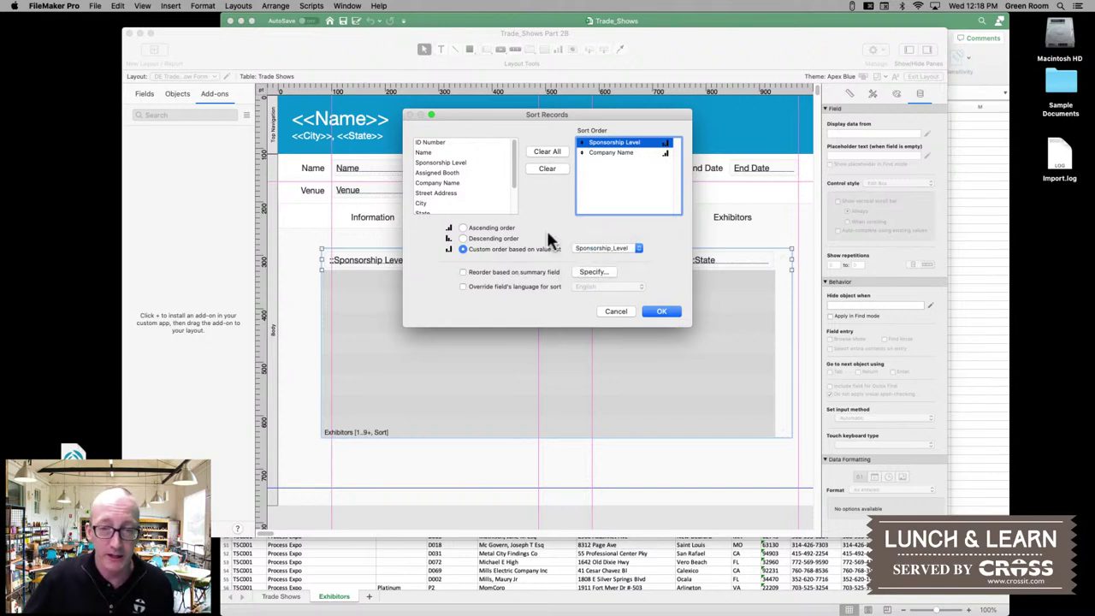
pyautogui.click(667, 313)
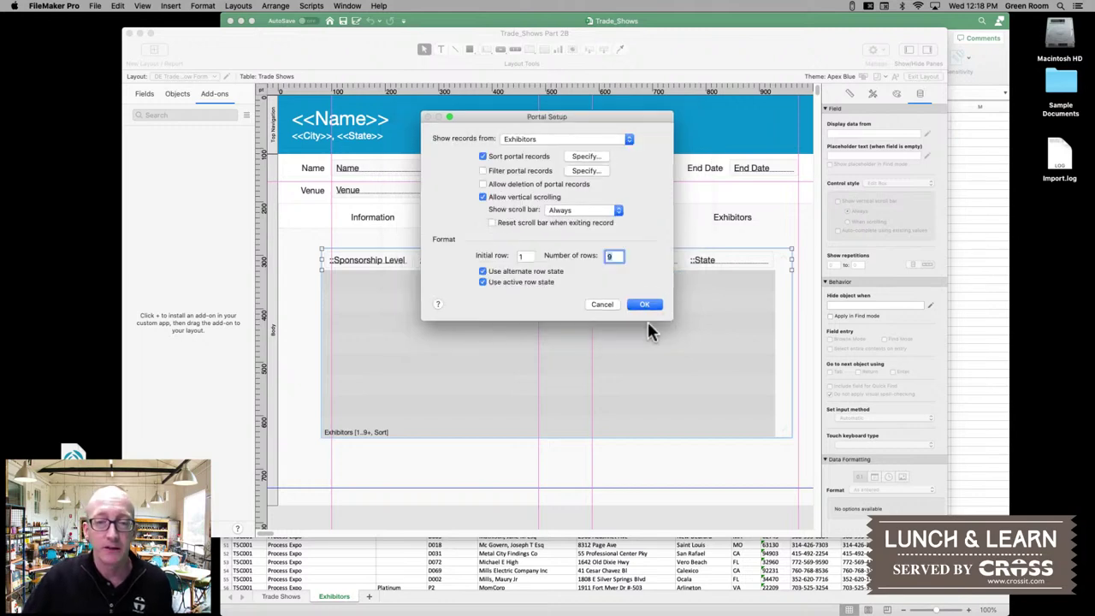
pyautogui.click(644, 306)
pyautogui.press('super+s')
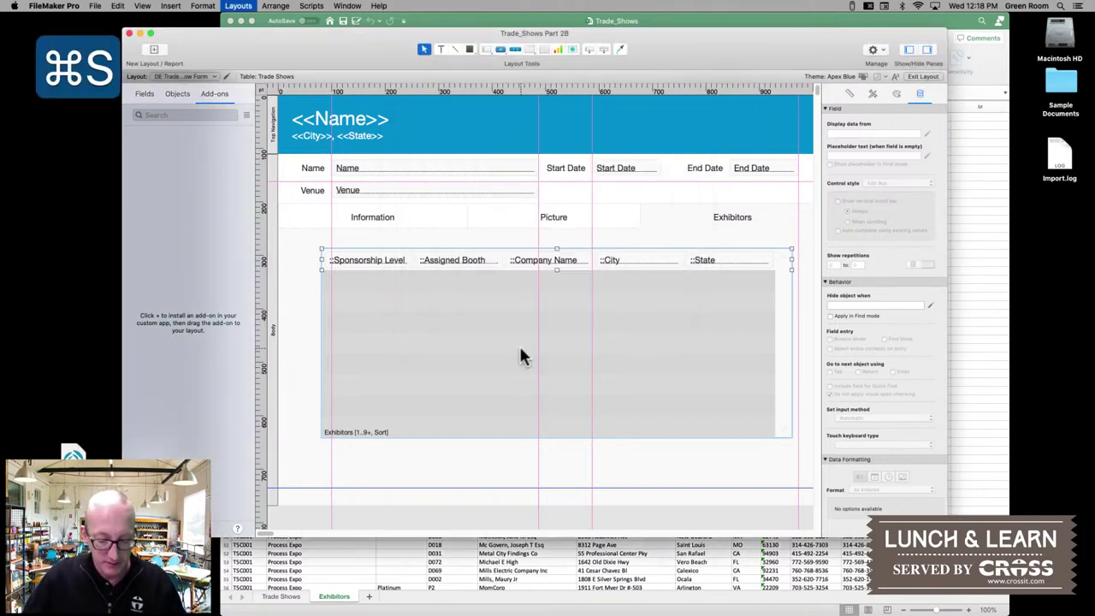
# - In Browse mode, examine the order of the sponsorship levels in the custom-sorted Exhibitors portal
pyautogui.press('super+b')
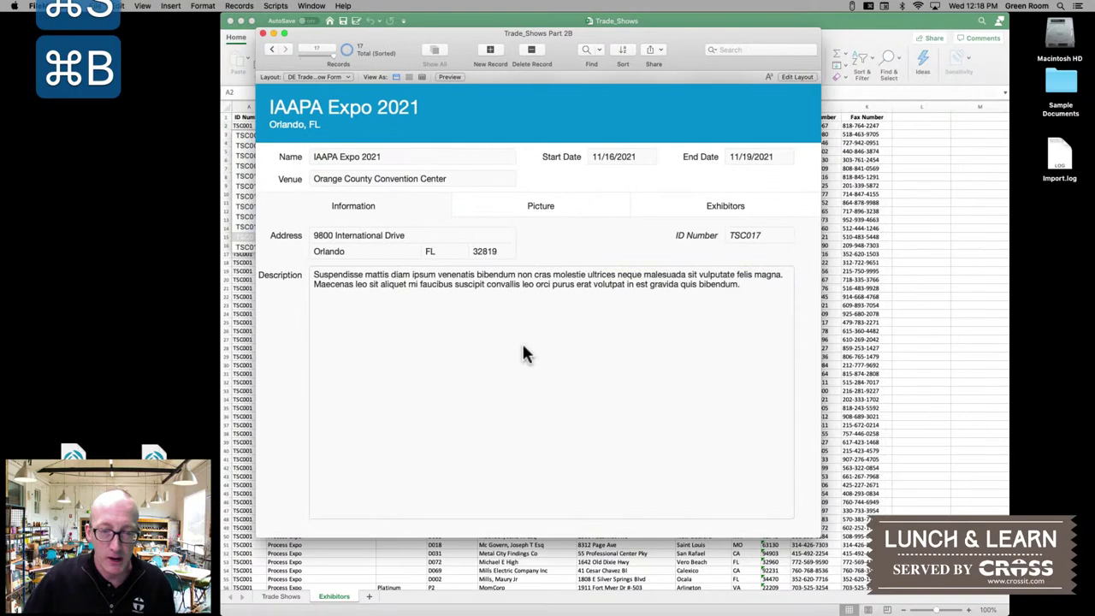
pyautogui.click(682, 205)
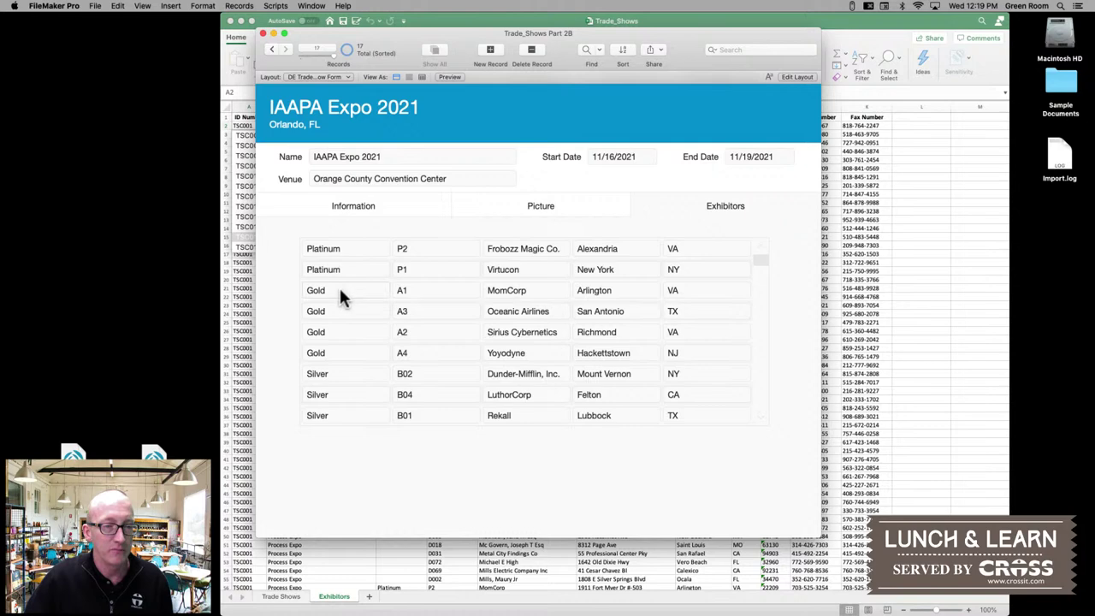
pyautogui.scroll(-3, 340, 295)
pyautogui.scroll(-2, 342, 295)
pyautogui.scroll(5, 342, 295)
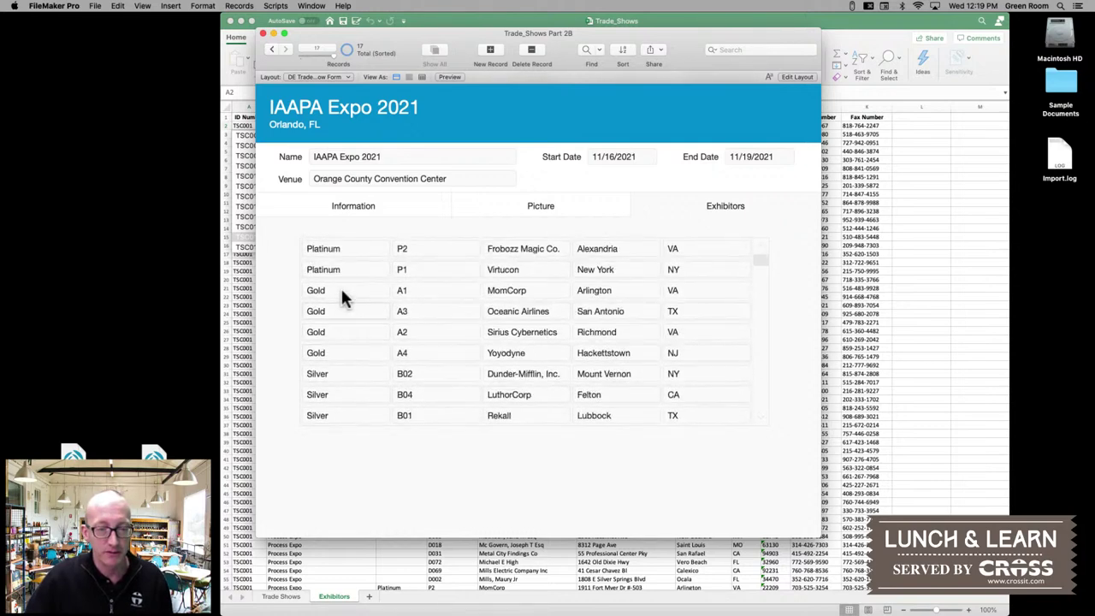
# - In Layout mode, narrow the portal's Assigned Booth field and move Company Name, City and State over to close the gap
pyautogui.press('super+l')
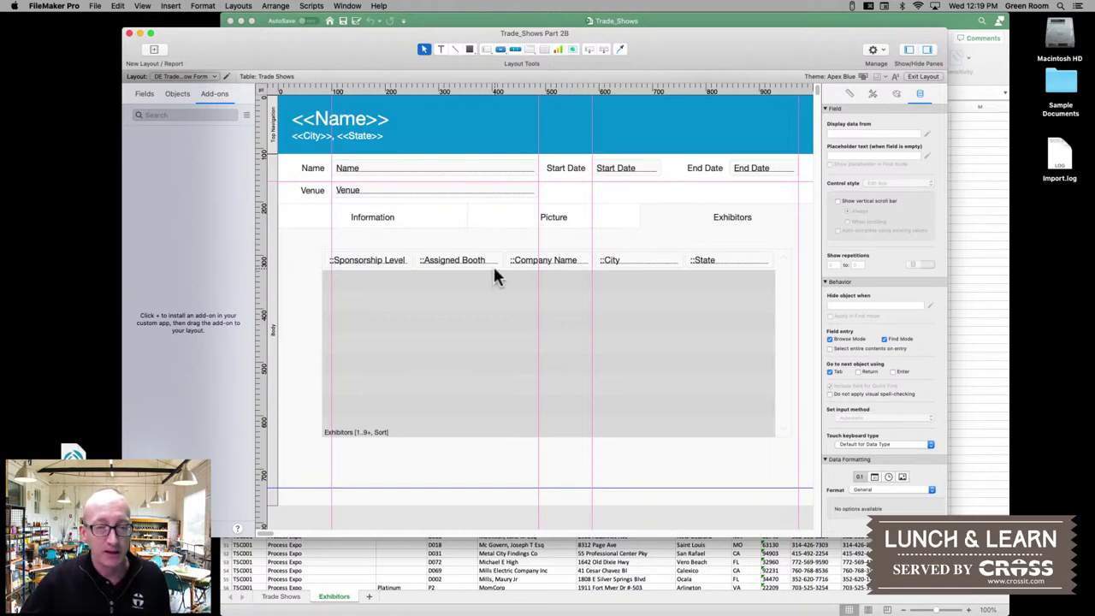
pyautogui.click(468, 264)
pyautogui.moveTo(503, 261); pyautogui.dragTo(450, 259)
pyautogui.click(518, 260)
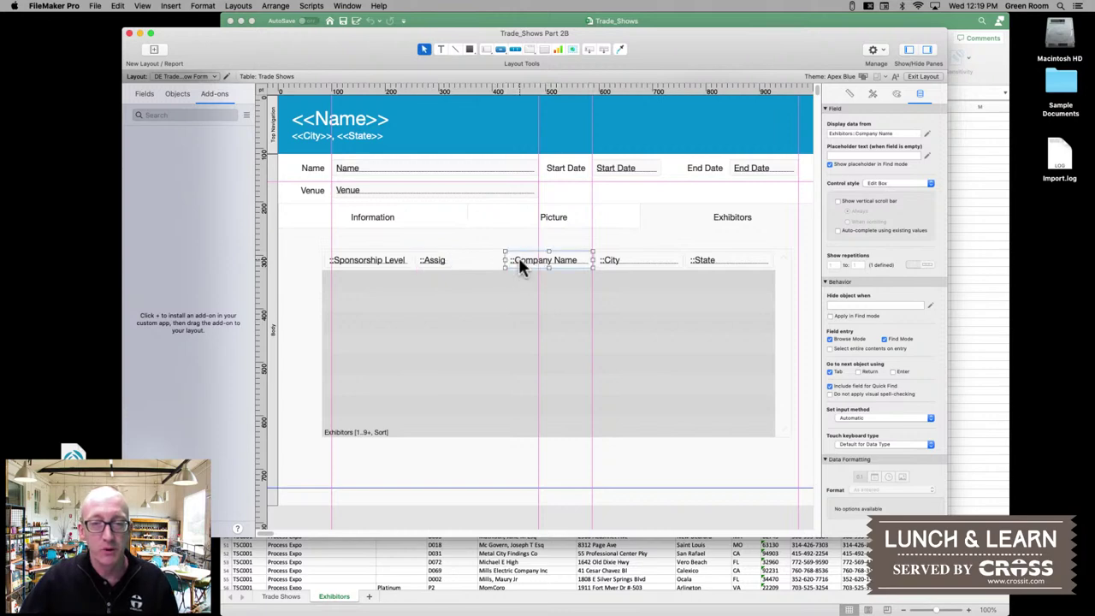
pyautogui.keyDown('shift'); pyautogui.click(629, 260); pyautogui.keyUp('shift')
pyautogui.keyDown('shift'); pyautogui.click(709, 260); pyautogui.keyUp('shift')
pyautogui.moveTo(548, 260); pyautogui.dragTo(492, 261)
# - Narrow the State field in the portal row to free room for another column
pyautogui.click(506, 270)
pyautogui.click(689, 260)
pyautogui.moveTo(720, 260); pyautogui.dragTo(667, 260)
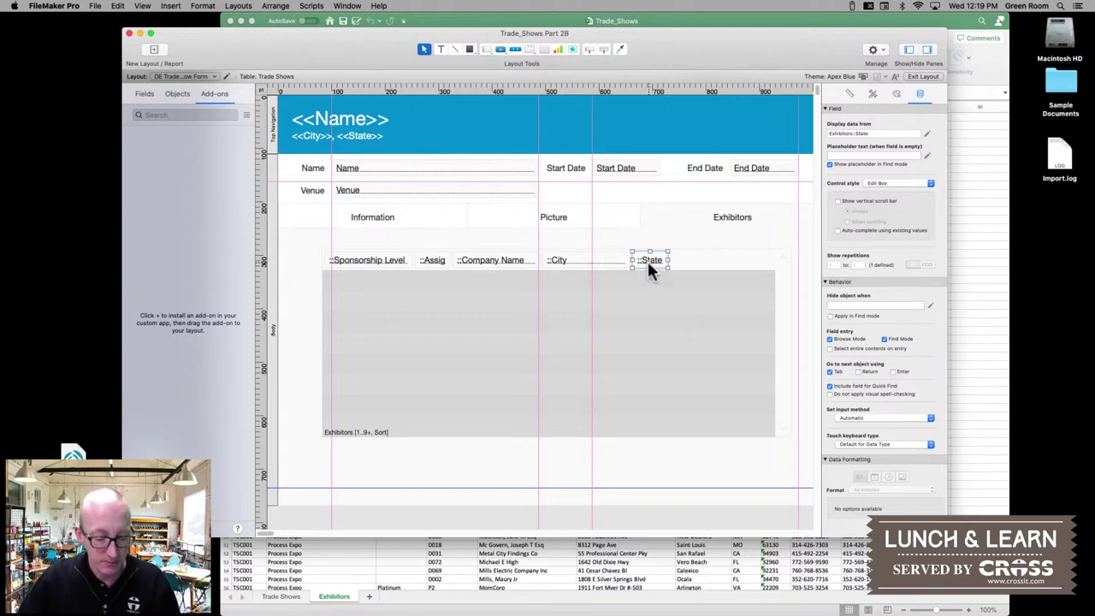
# - Duplicate State as a wider Exhibitors Phone Number field beside it, save the layout, and show the Exhibitors section in Browse mode
pyautogui.press('super+d')
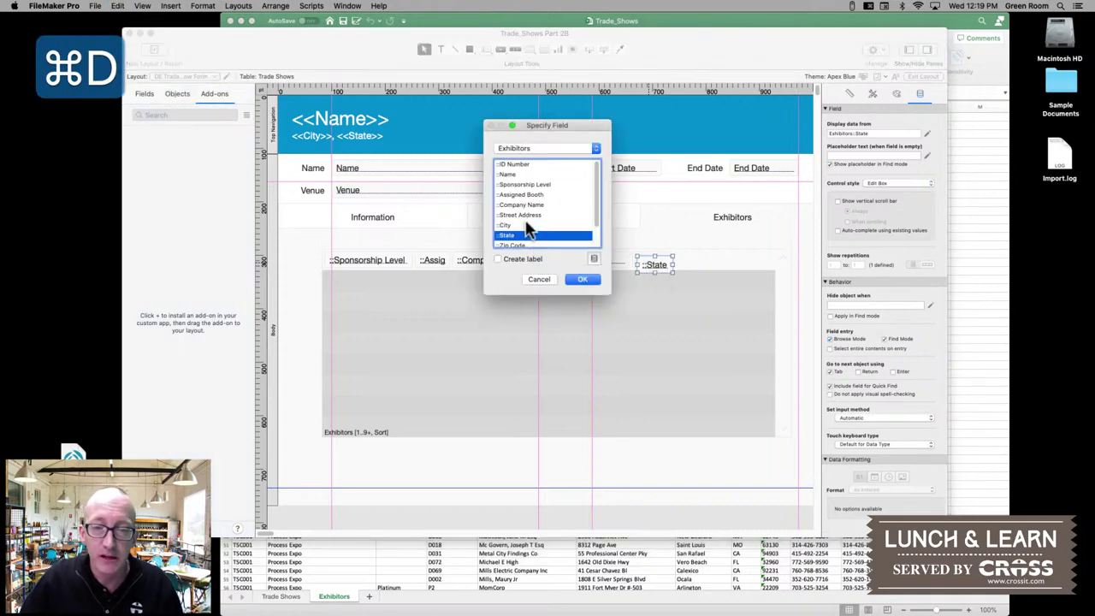
pyautogui.scroll(-2, 527, 226)
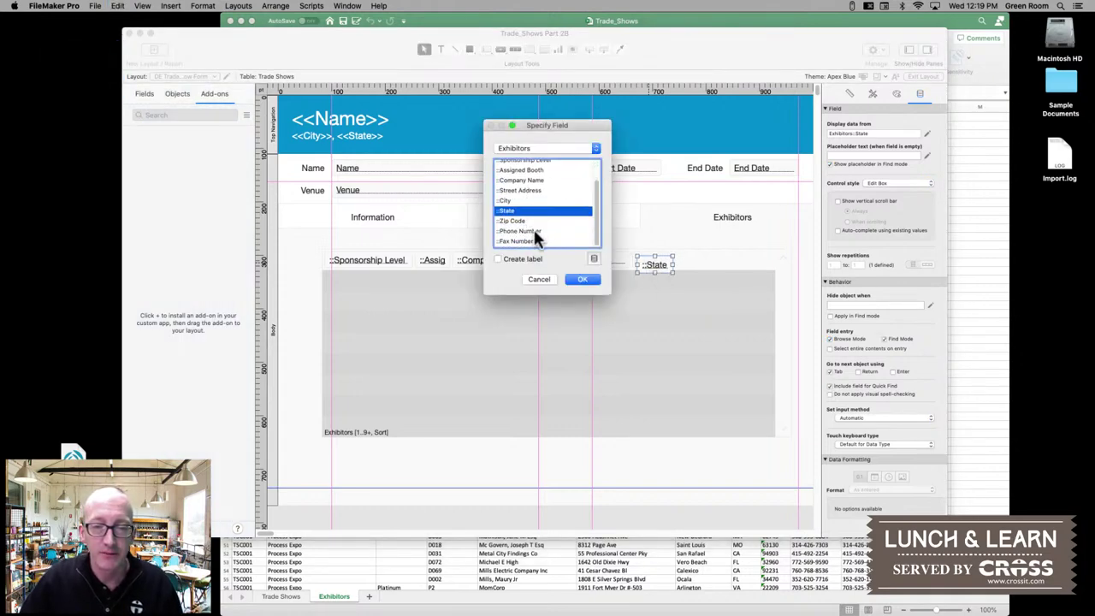
pyautogui.click(532, 230)
pyautogui.click(581, 279)
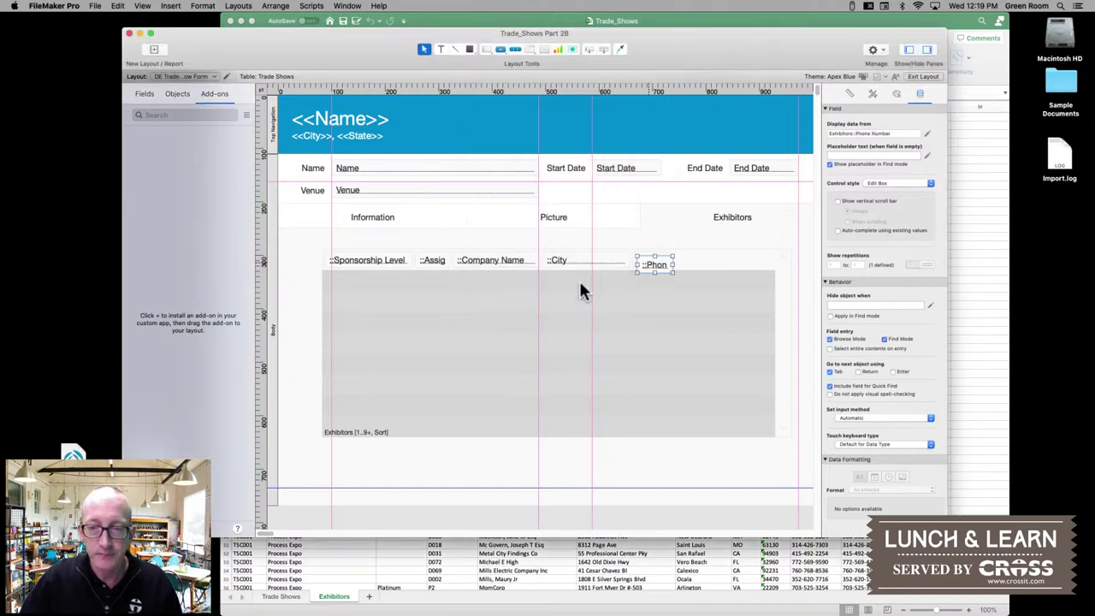
pyautogui.moveTo(660, 269); pyautogui.dragTo(740, 260)
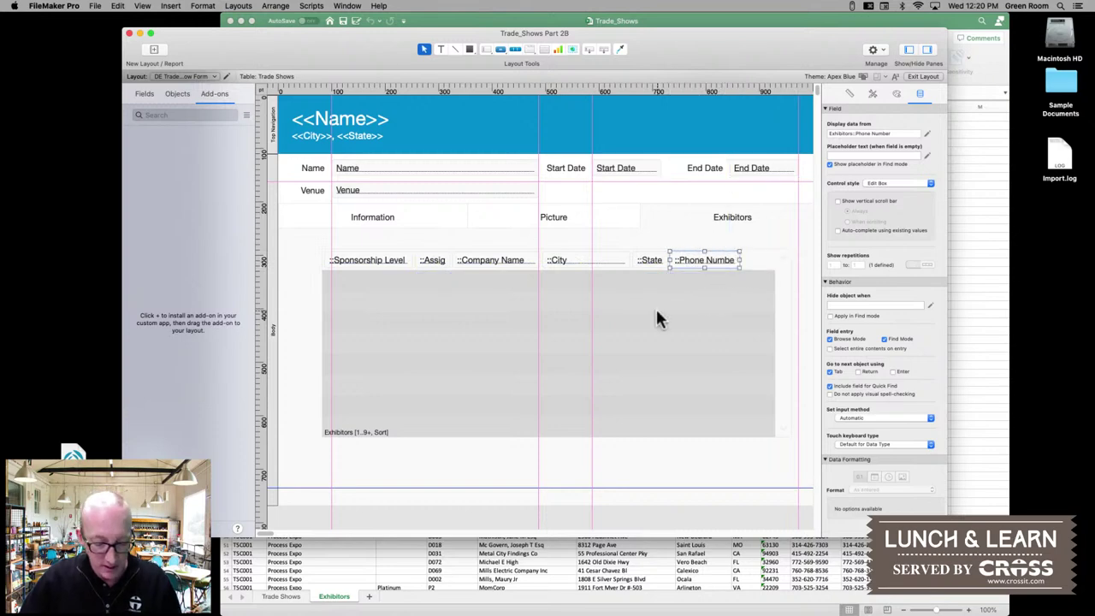
pyautogui.press('super+s')
pyautogui.press('super+b')
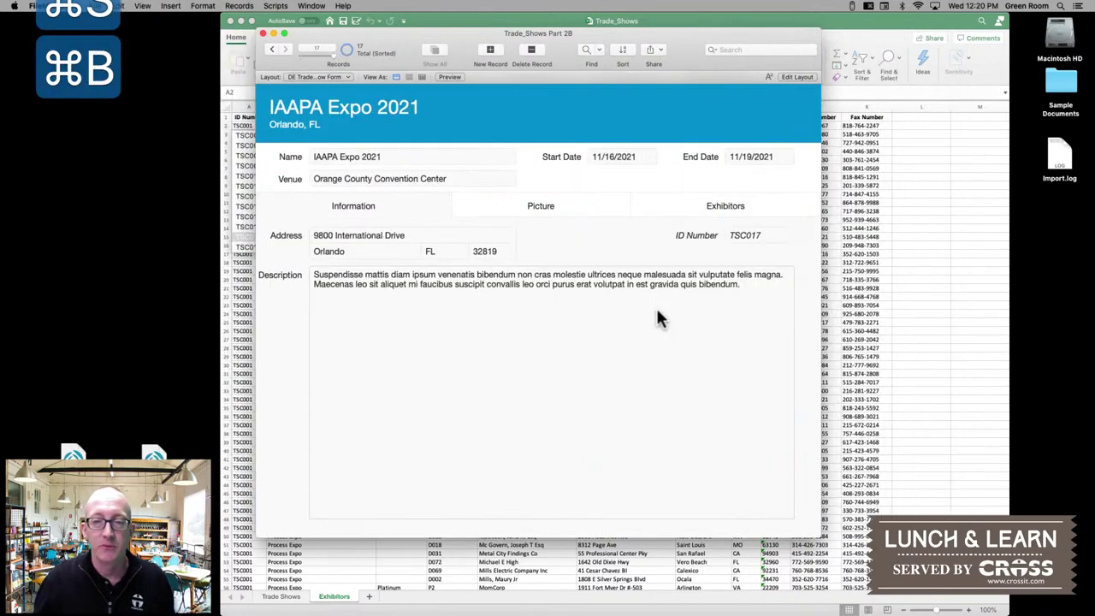
pyautogui.click(735, 205)
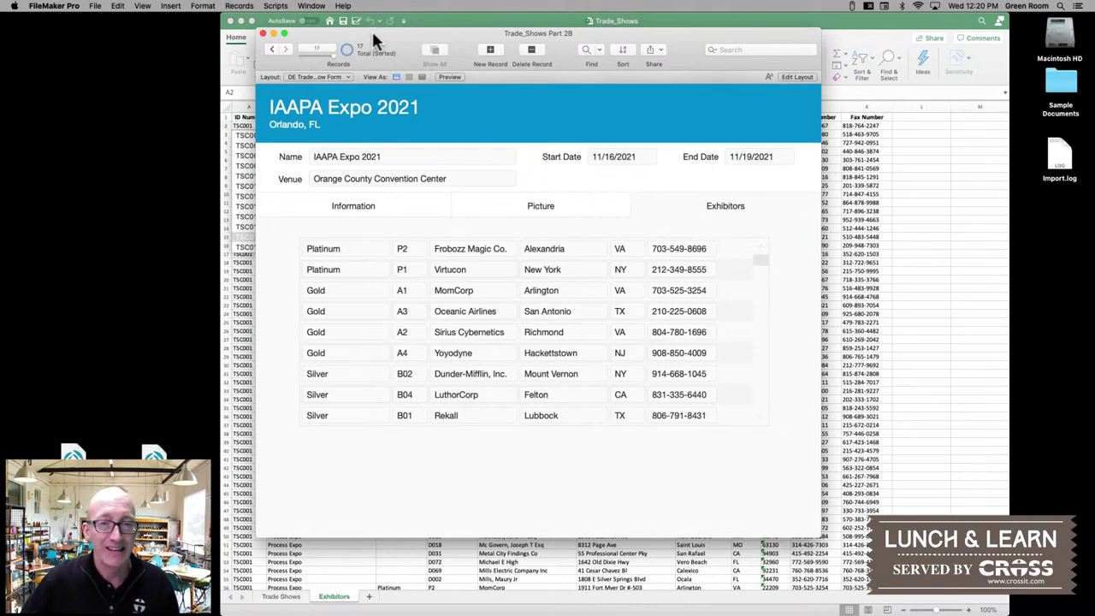
# - Close the Part 2B file, show the Exhibitors section in Trade_Shows Part 2C, and widen its window slightly
pyautogui.click(263, 34)
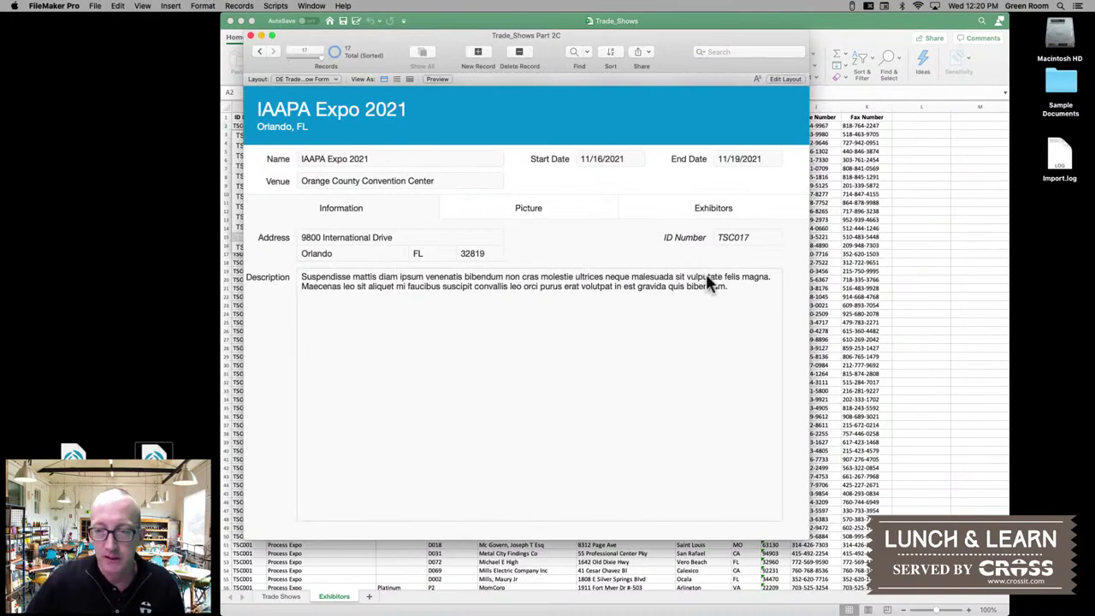
pyautogui.click(696, 209)
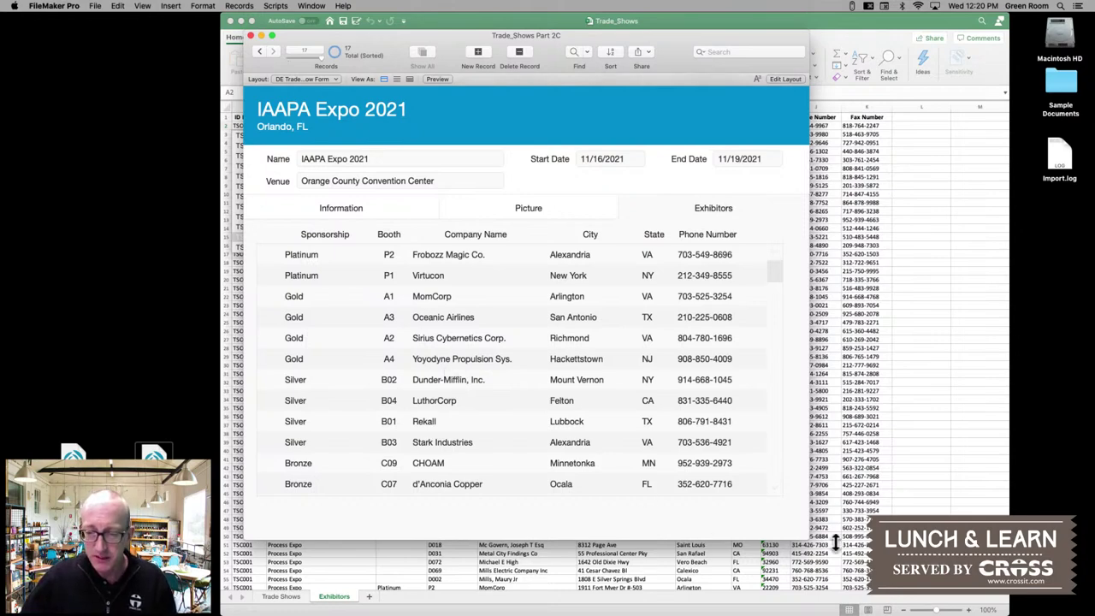
pyautogui.moveTo(807, 539)
pyautogui.mouseDown()
pyautogui.moveTo(873, 541)
pyautogui.moveTo(826, 534)
pyautogui.mouseUp()
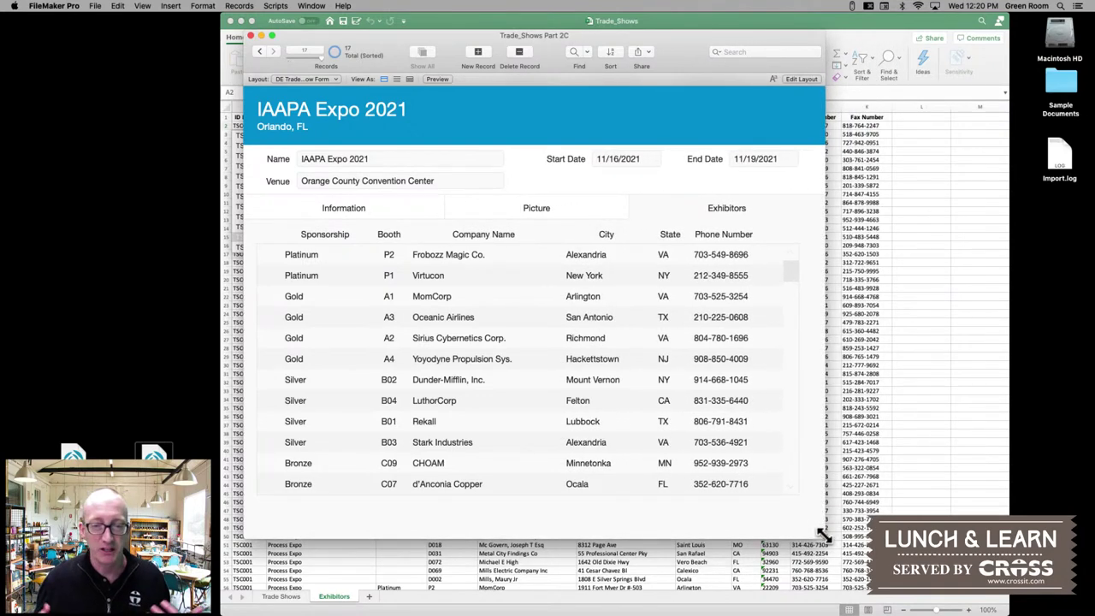
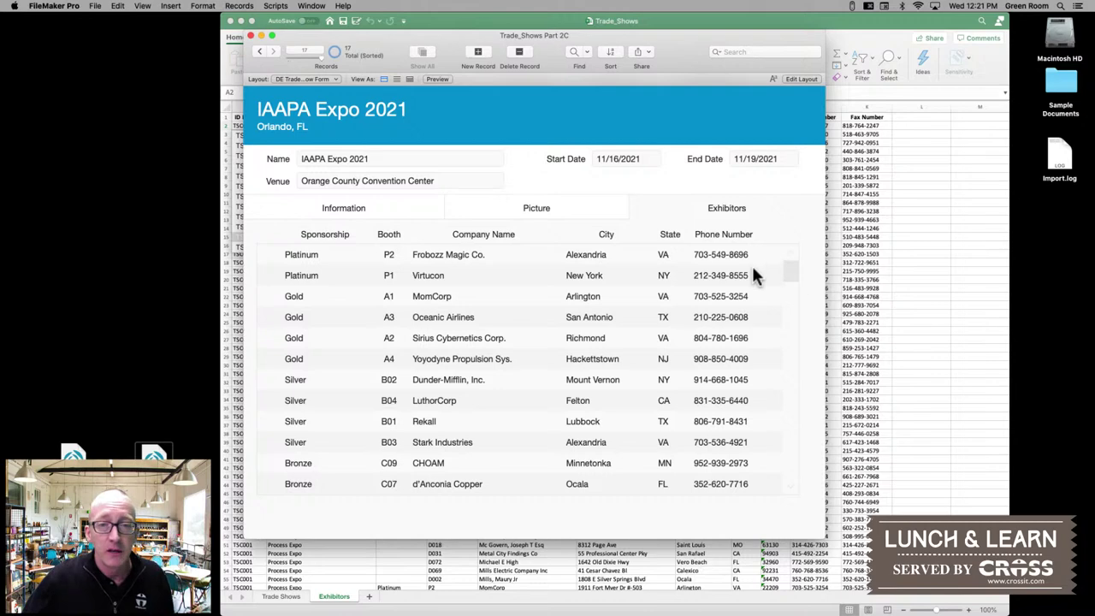
# - Create a calculation field named Exhibitor Count in the Trade Shows table
pyautogui.click(95, 6)
pyautogui.moveTo(119, 92)
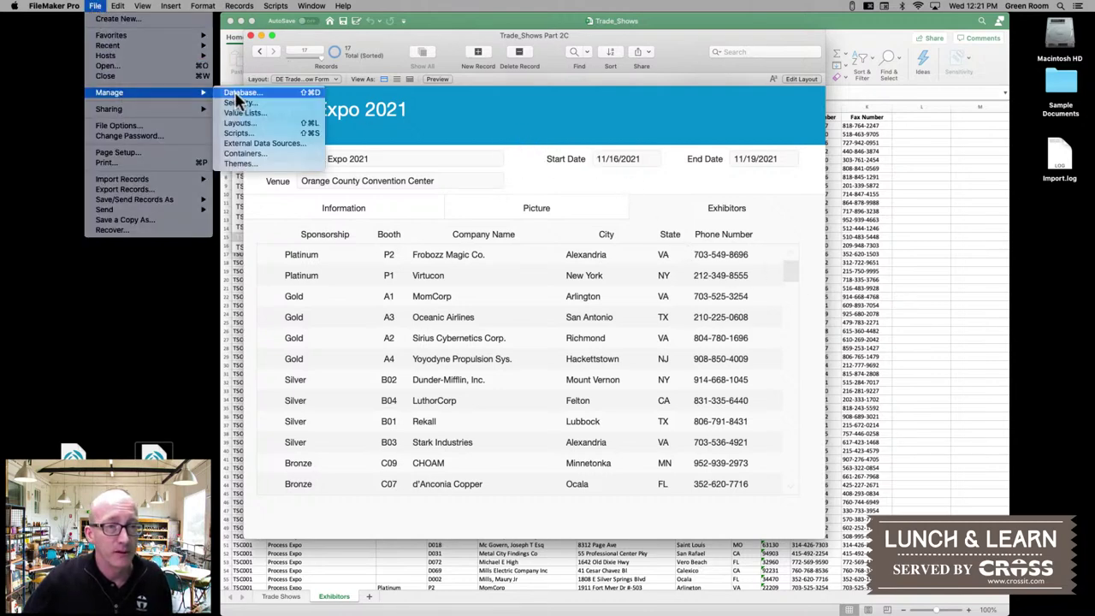
pyautogui.click(234, 92)
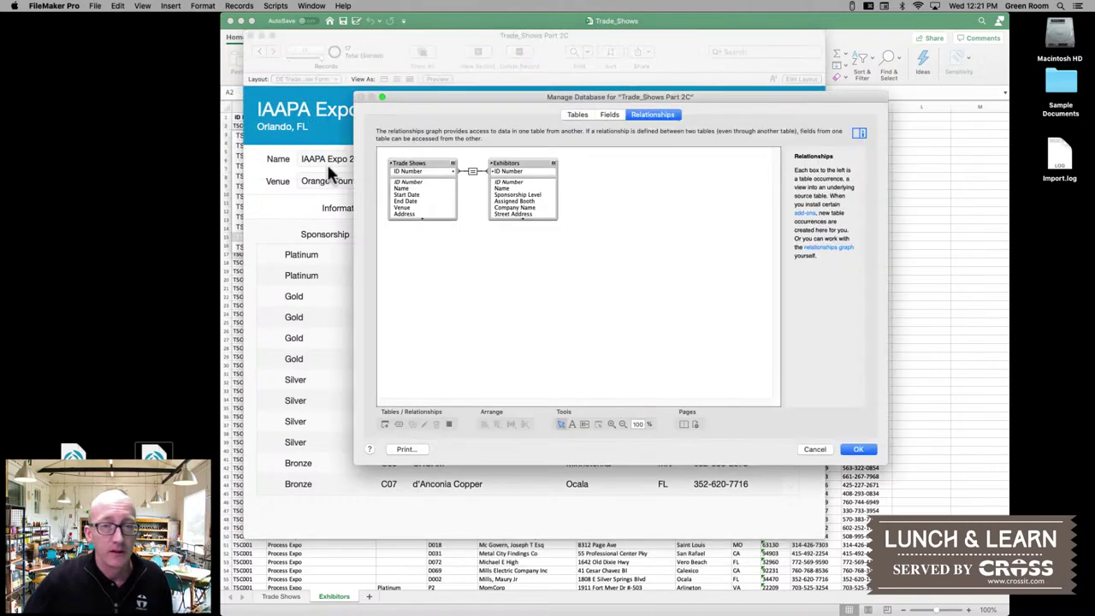
pyautogui.click(609, 116)
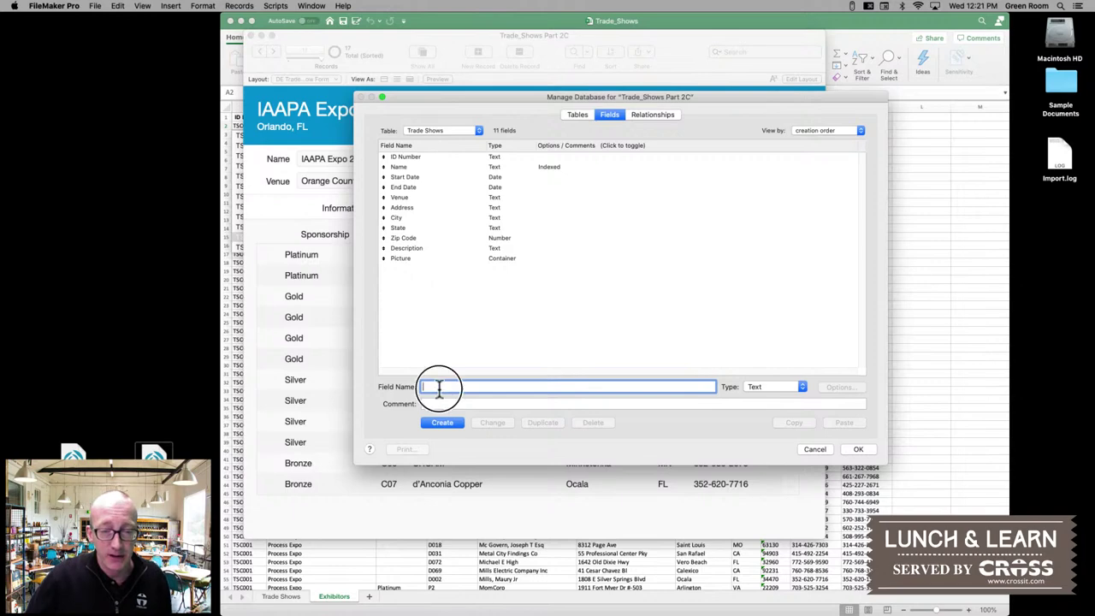
pyautogui.write('Exhibitor Count')
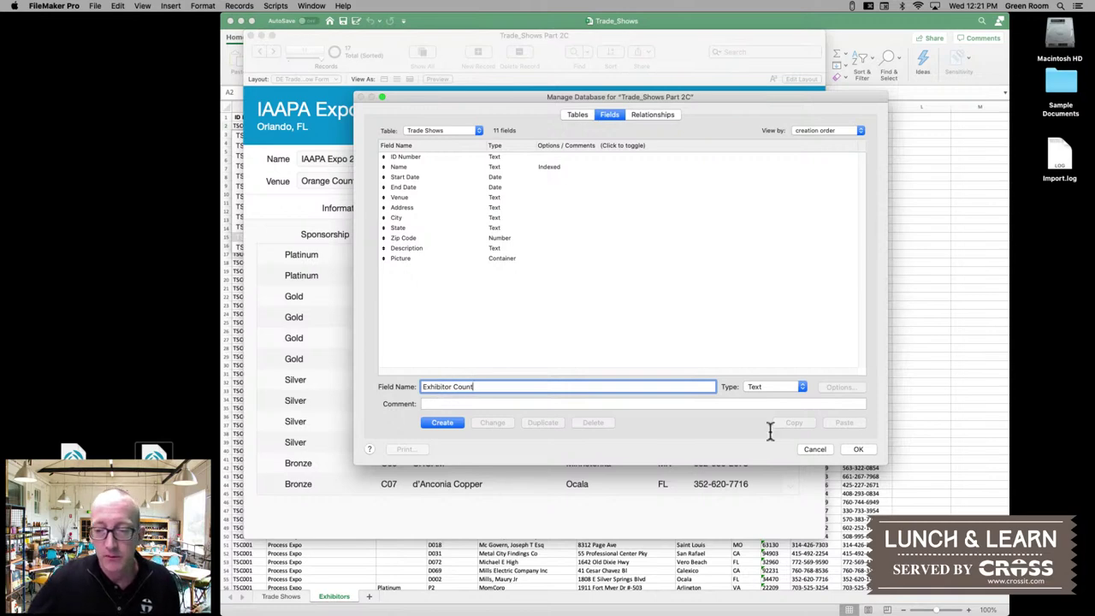
pyautogui.click(798, 387)
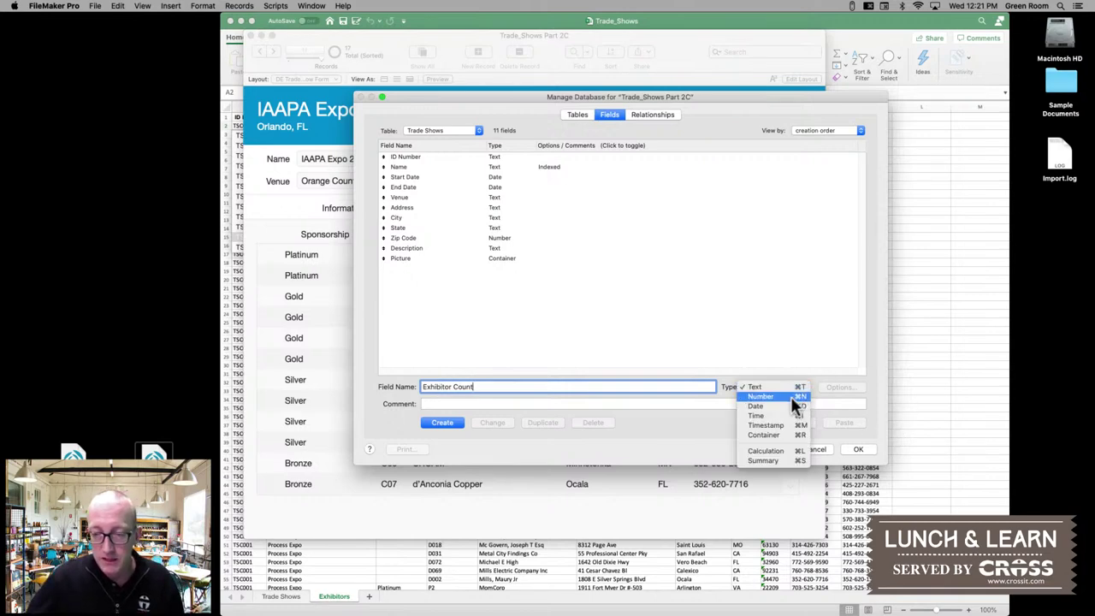
pyautogui.click(765, 450)
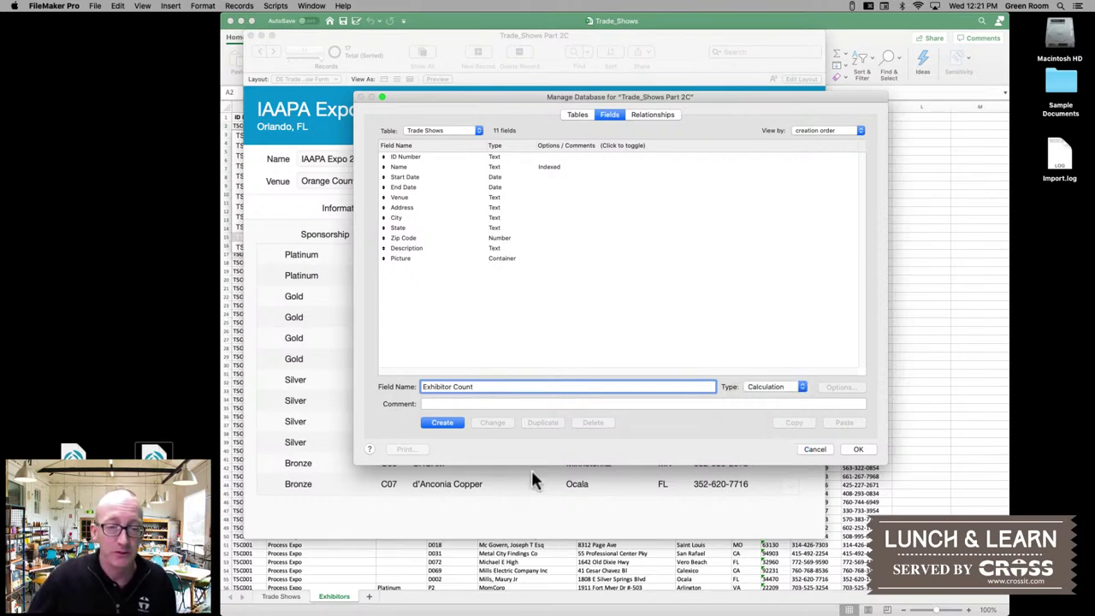
pyautogui.click(441, 424)
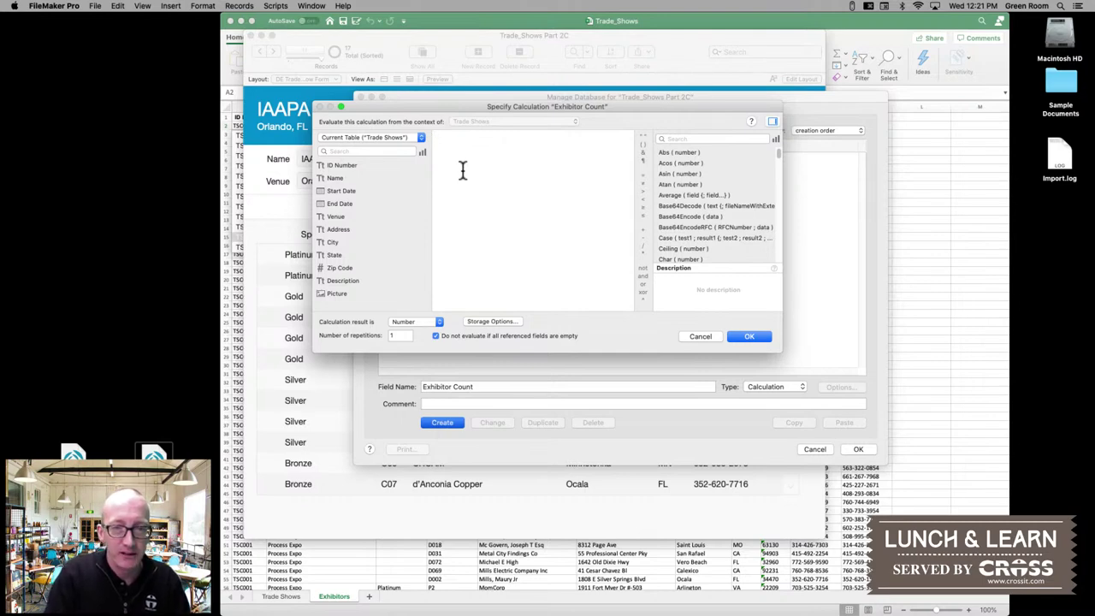
# - Define the Exhibitor Count formula as Count ( Exhibitors::ID Number ) and save the database changes
pyautogui.write('Count')
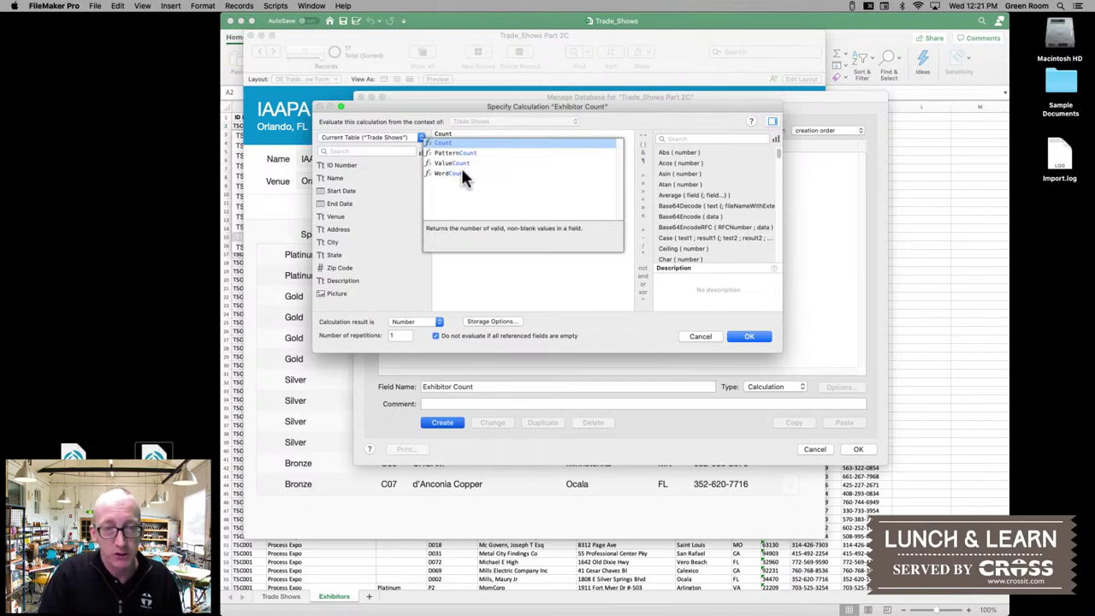
pyautogui.press('Return')
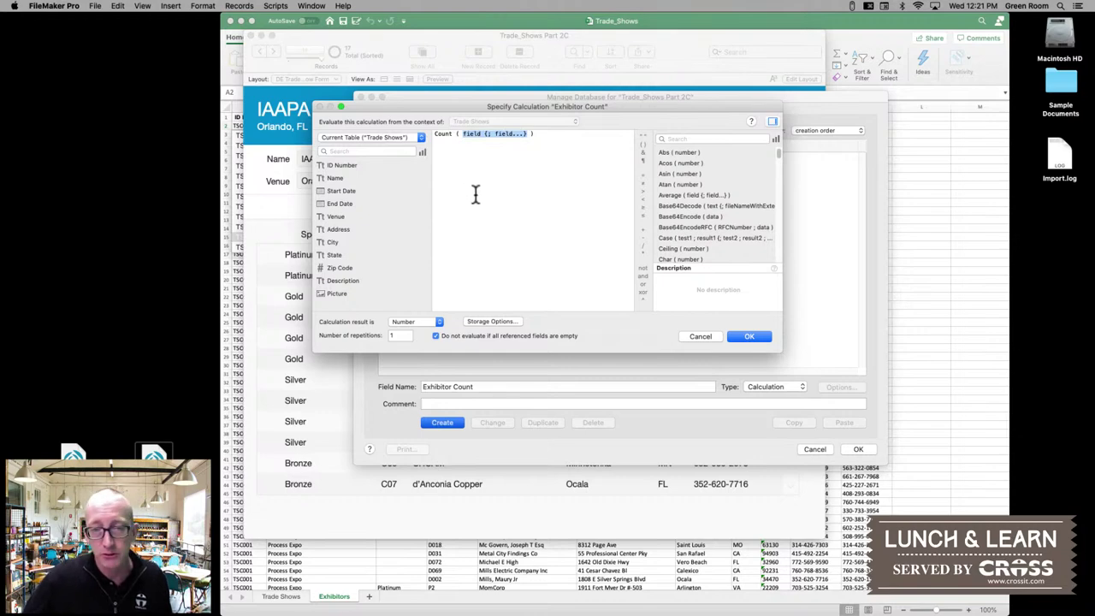
pyautogui.click(419, 136)
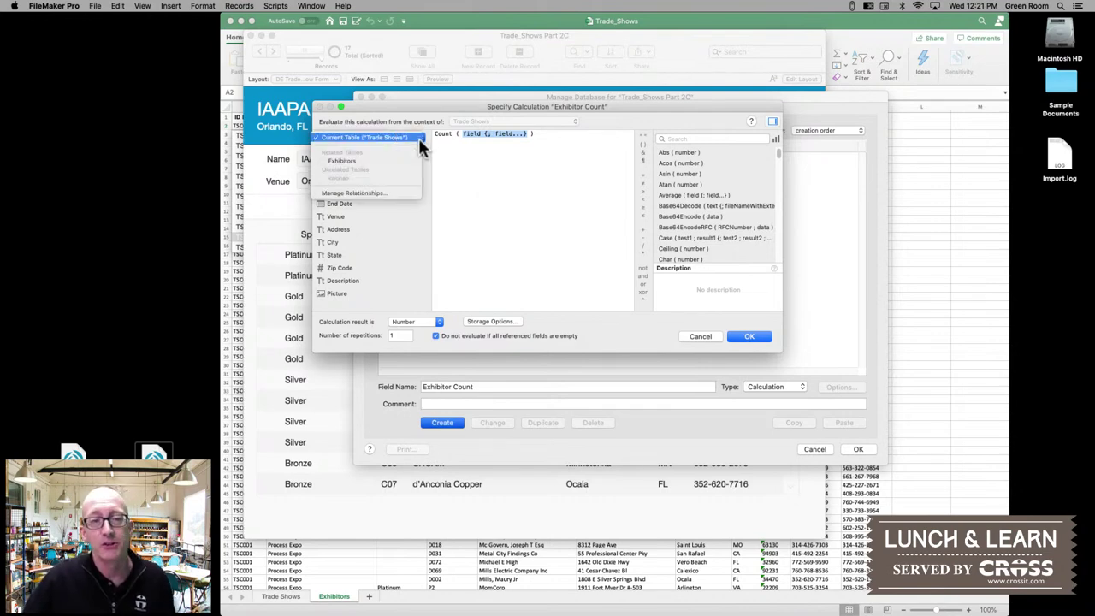
pyautogui.click(347, 161)
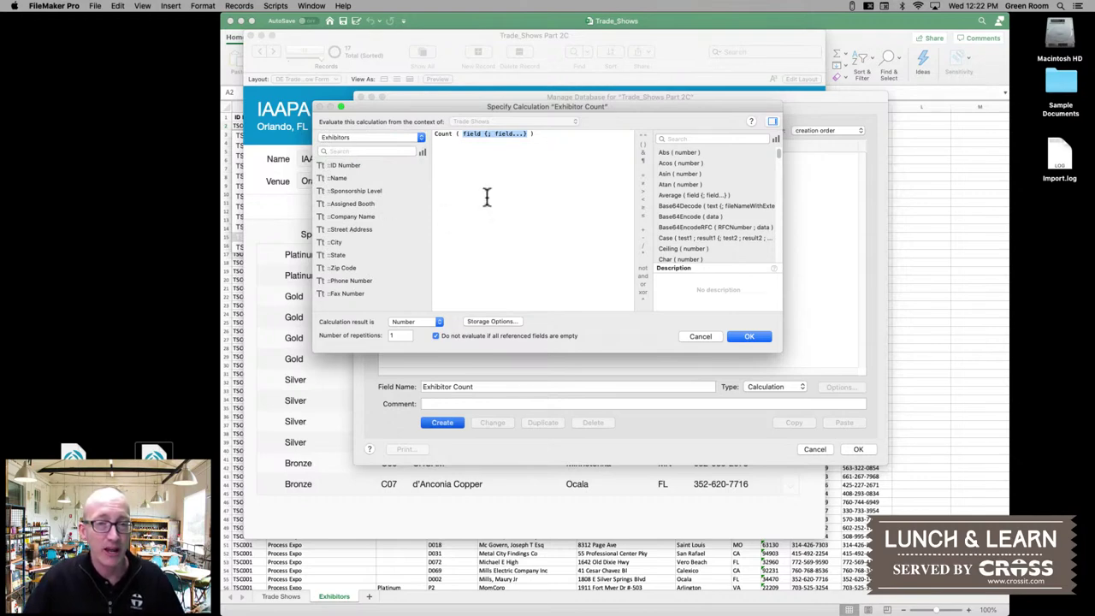
pyautogui.doubleClick(347, 165)
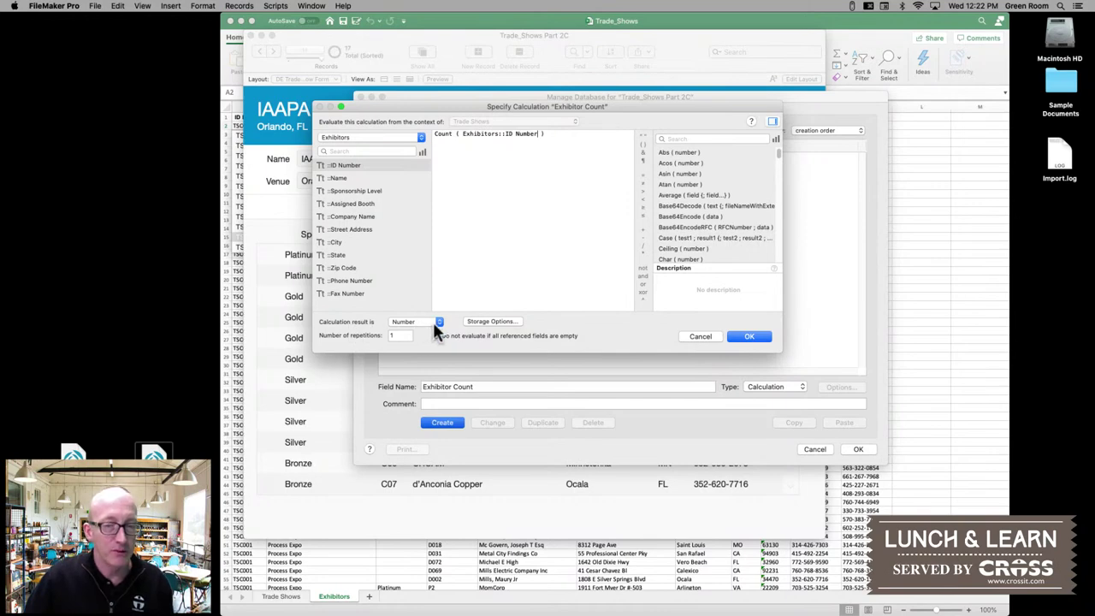
pyautogui.click(745, 336)
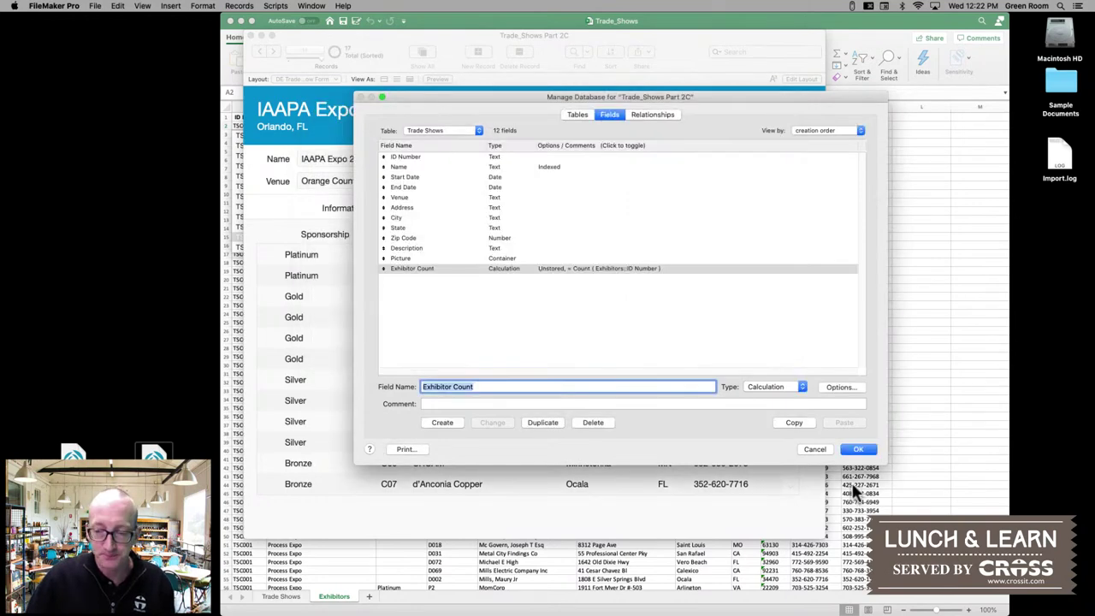
pyautogui.click(858, 449)
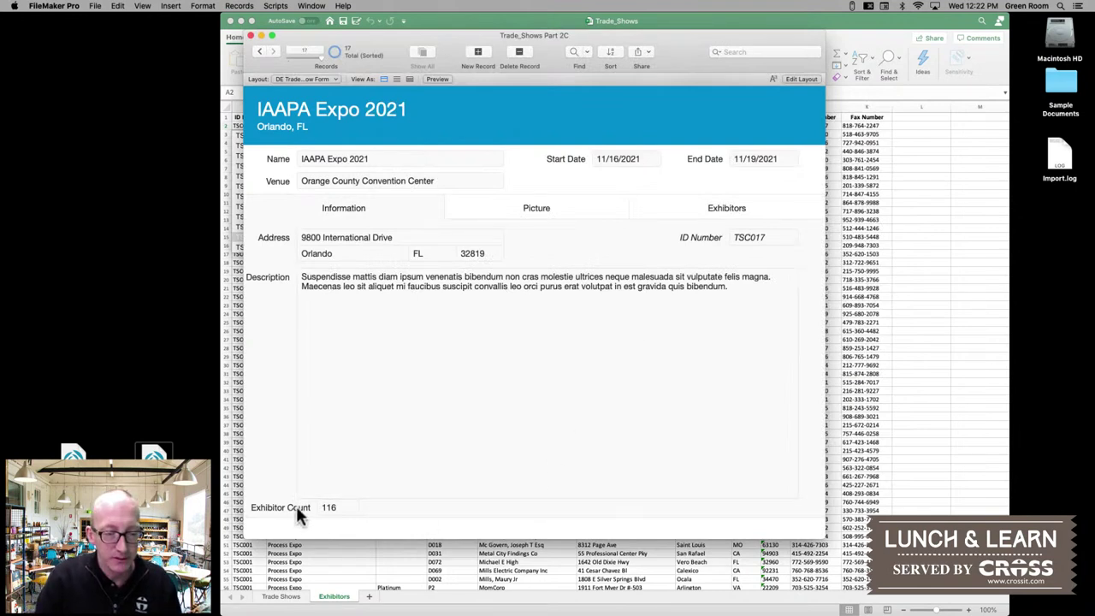
# - In Layout mode, move the Exhibitor Count field and its label beneath the portal in the Exhibitors section
pyautogui.press('super+l')
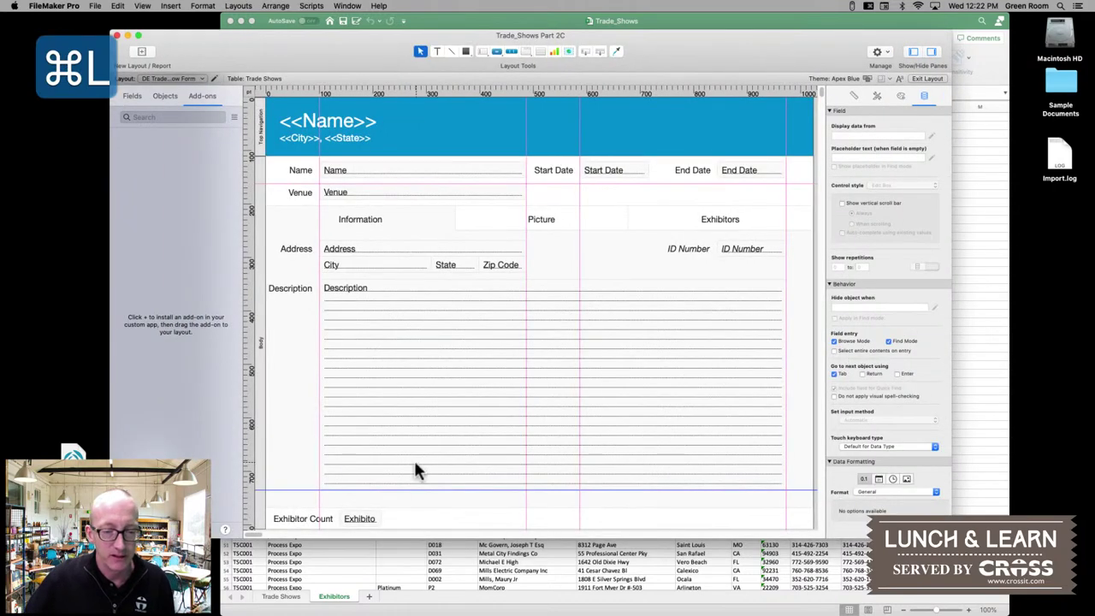
pyautogui.click(720, 219)
pyautogui.click(313, 519)
pyautogui.keyDown('shift'); pyautogui.click(349, 517); pyautogui.keyUp('shift')
pyautogui.moveTo(361, 517); pyautogui.dragTo(691, 483)
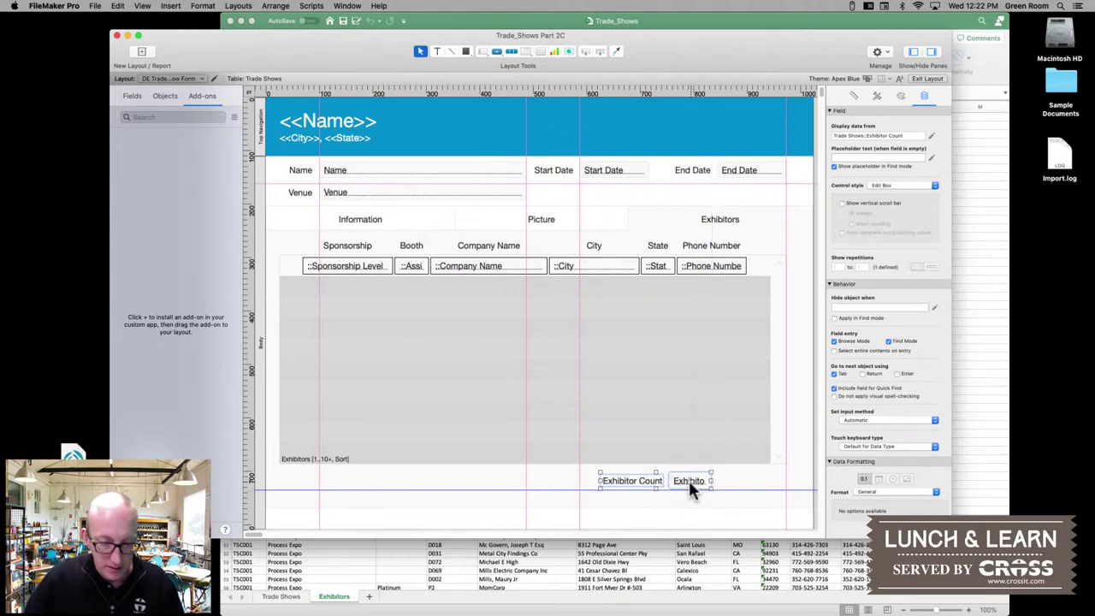
# - Shorten the layout body to end just below the tab area, save the layout, and show the Picture section in Browse mode
pyautogui.click(366, 527)
pyautogui.scroll(-1, 366, 513)
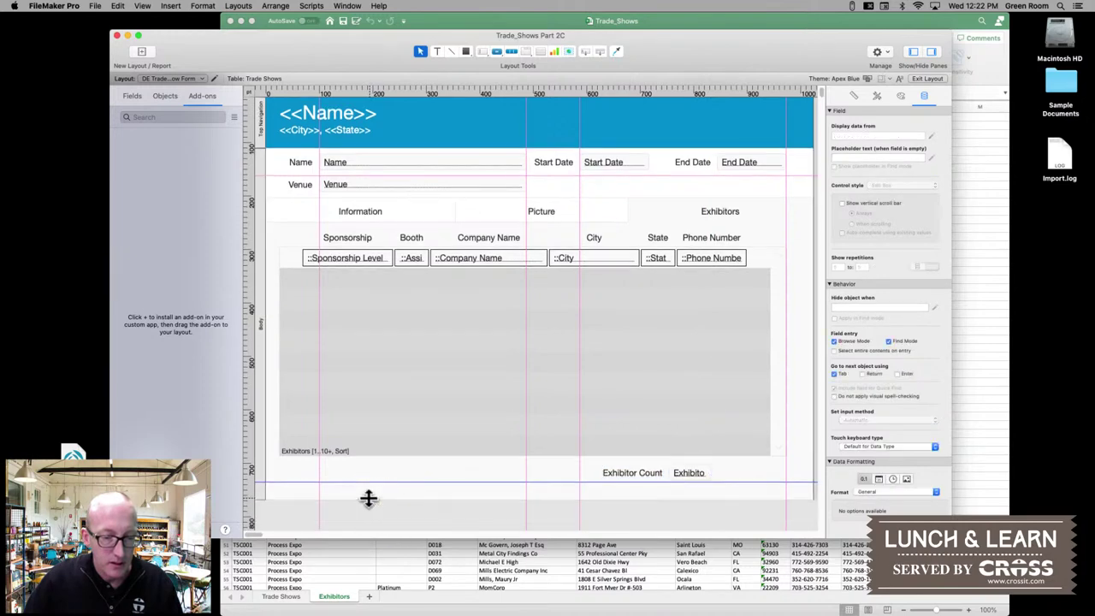
pyautogui.press('super+s')
pyautogui.press('super+b')
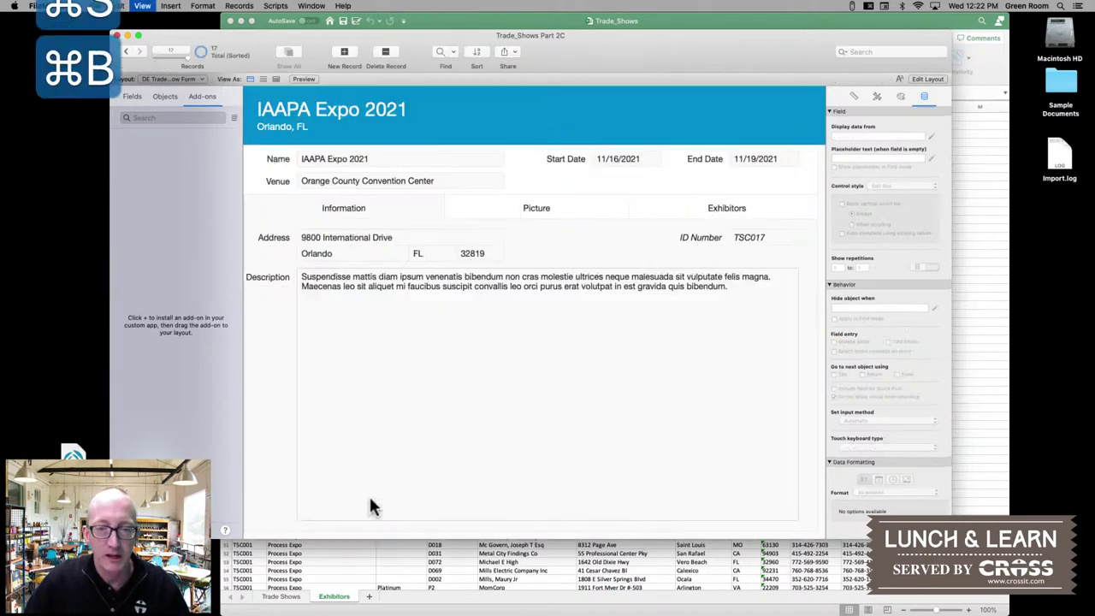
pyautogui.click(531, 208)
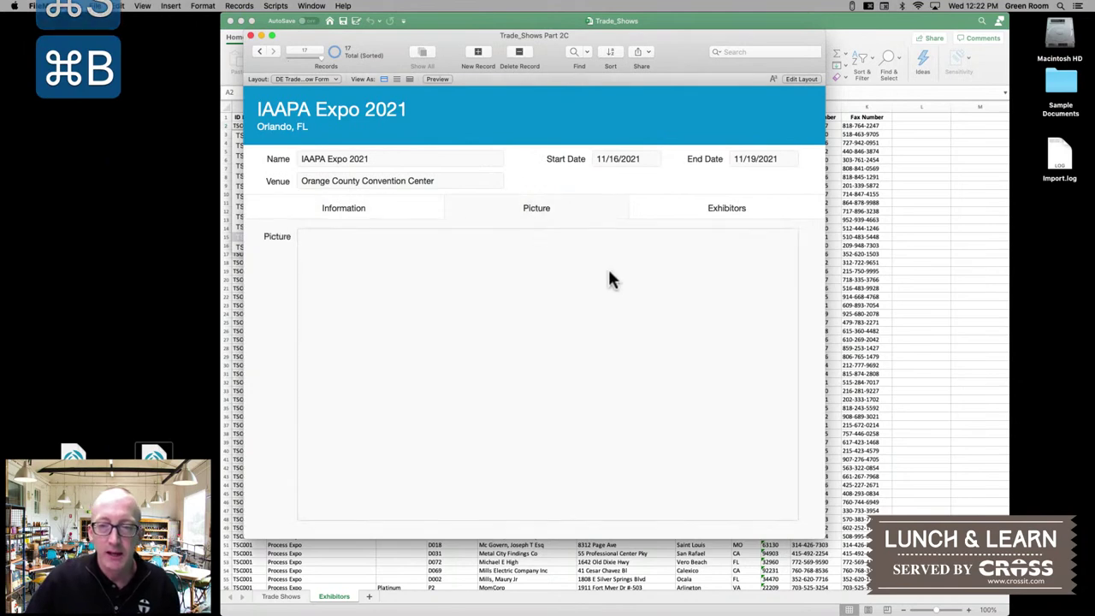
# - In Layout mode, anchor the Exhibitor Count label and field to the right and bottom only, removing their left and top anchors
pyautogui.click(725, 210)
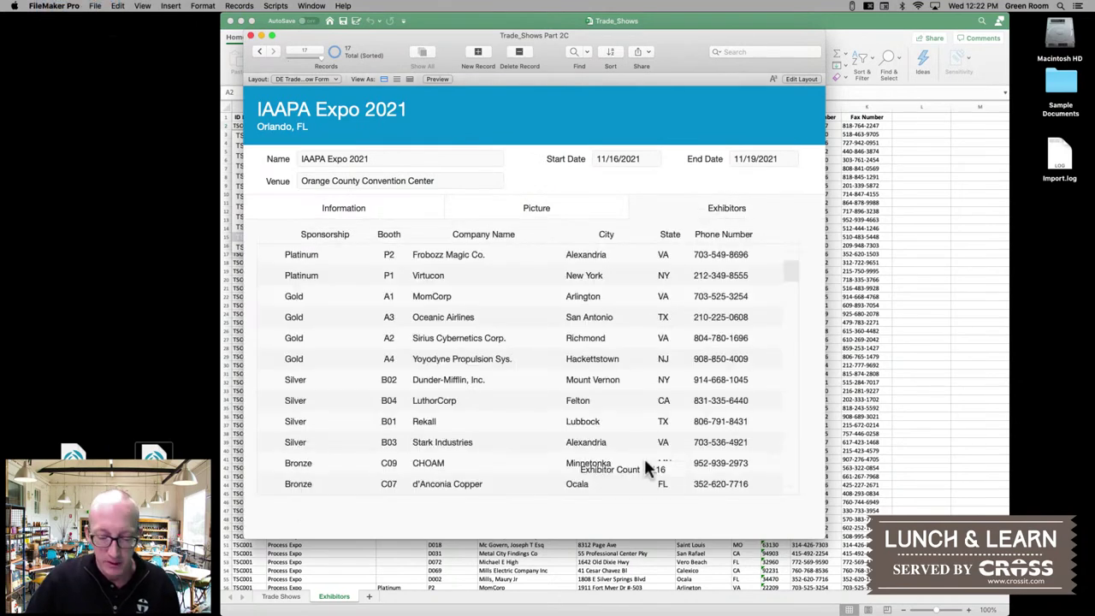
pyautogui.press('super+l')
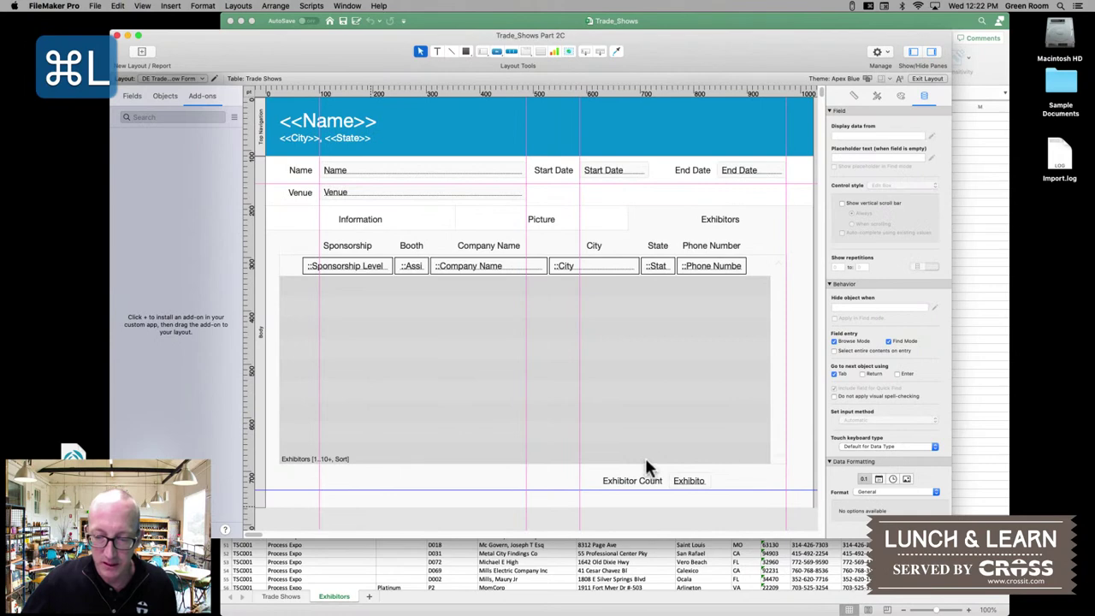
pyautogui.click(652, 481)
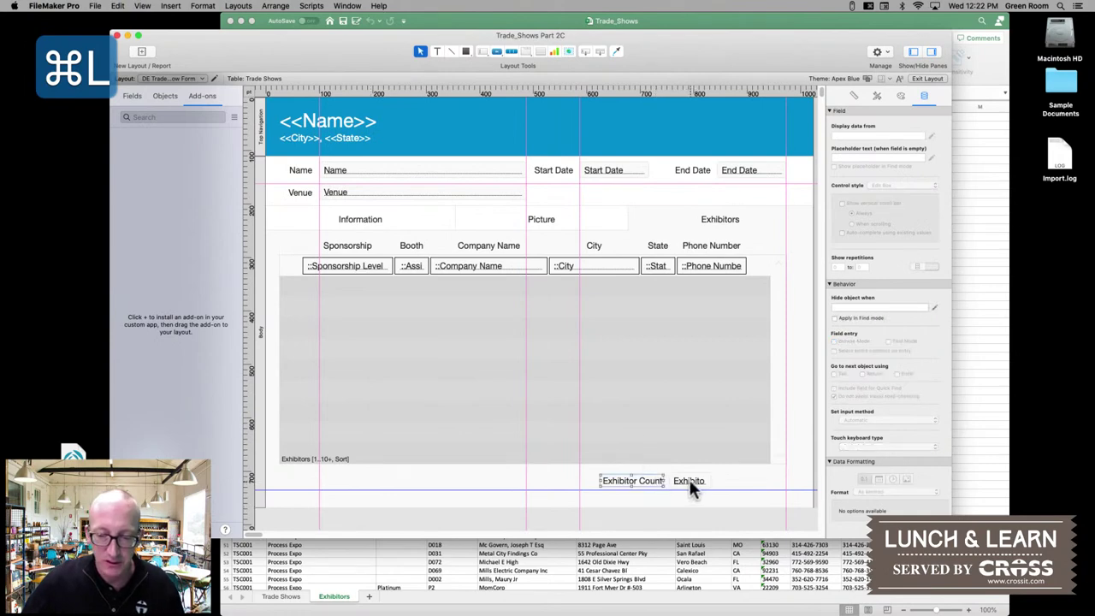
pyautogui.keyDown('shift'); pyautogui.click(689, 480); pyautogui.keyUp('shift')
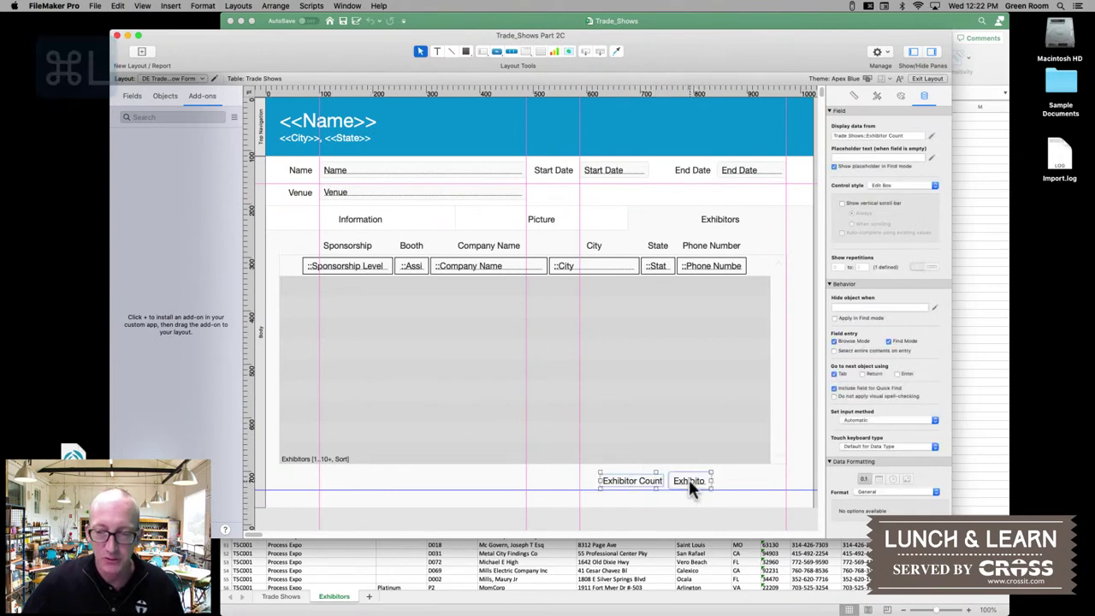
pyautogui.click(853, 97)
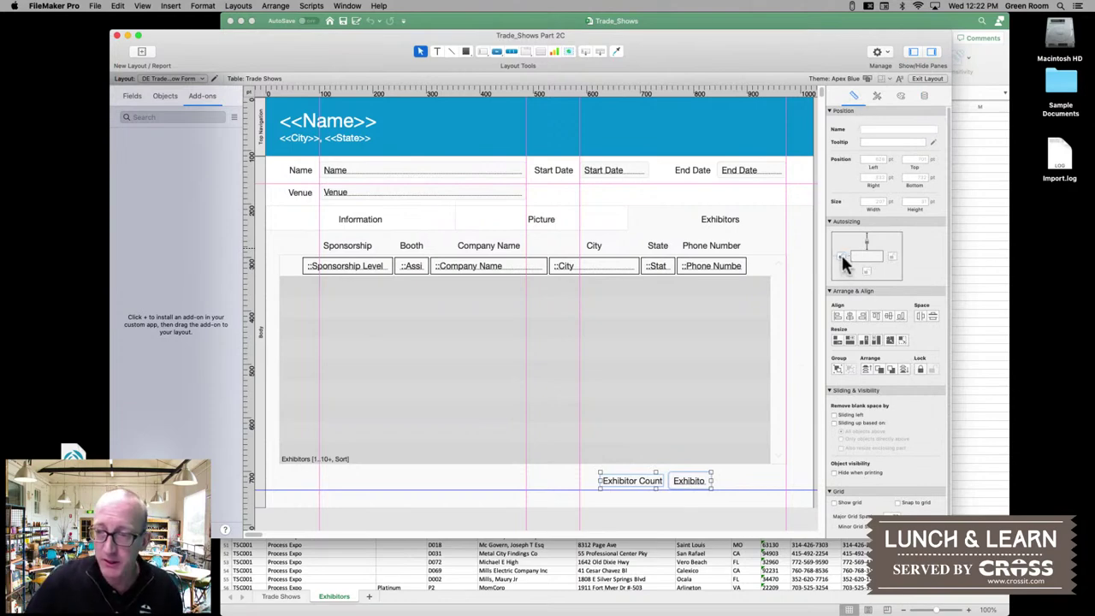
pyautogui.click(867, 245)
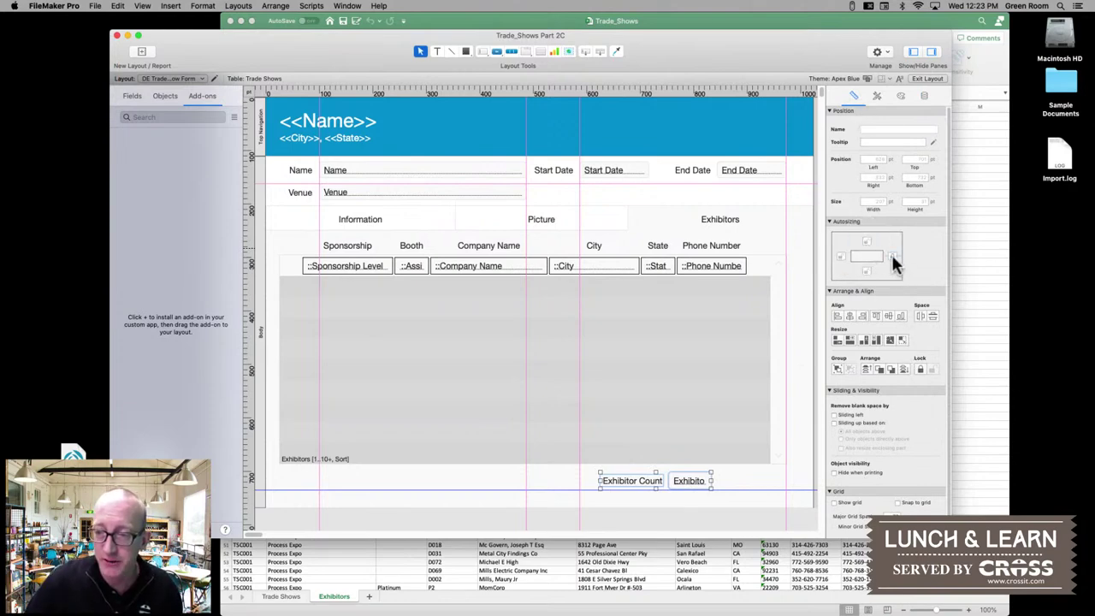
pyautogui.click(866, 271)
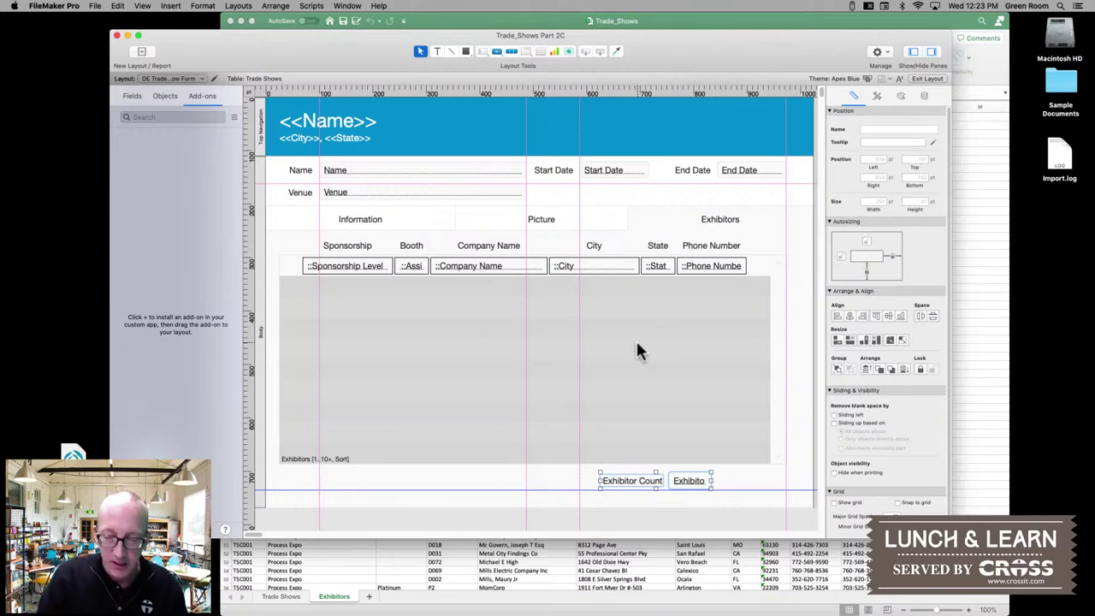
# - Save the layout and show the Exhibitors section of the IAAPA Expo 2021 record in Browse mode
pyautogui.press('super+s')
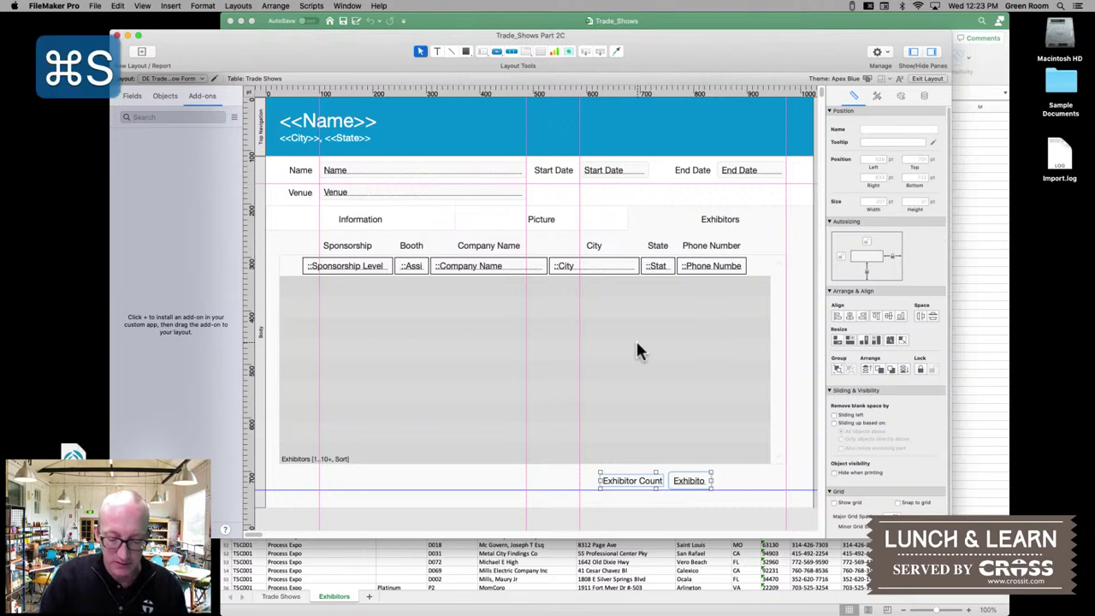
pyautogui.press('super+b')
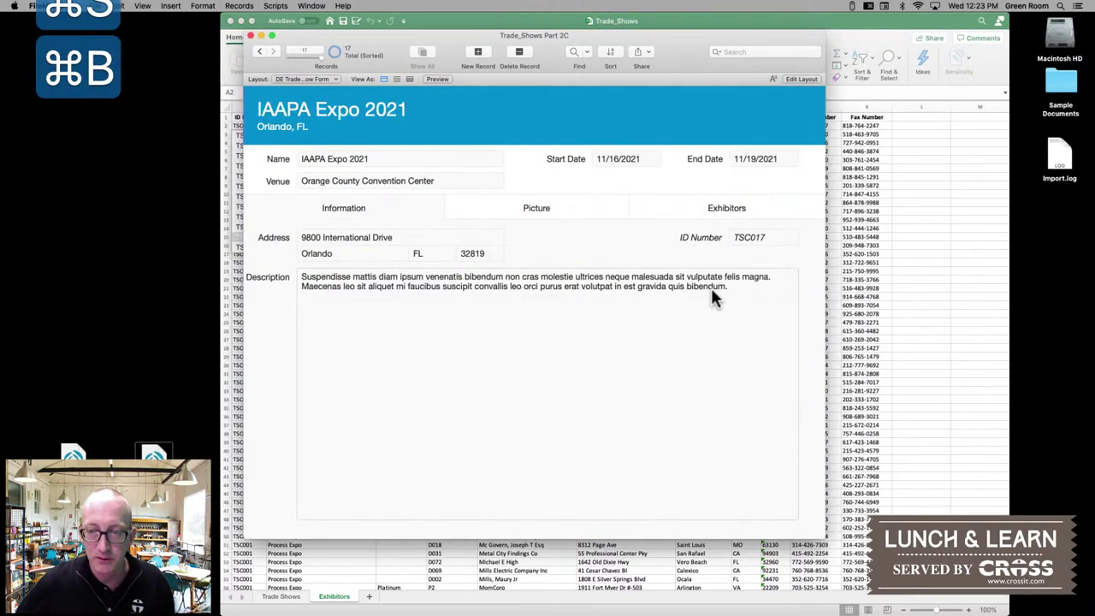
pyautogui.click(726, 210)
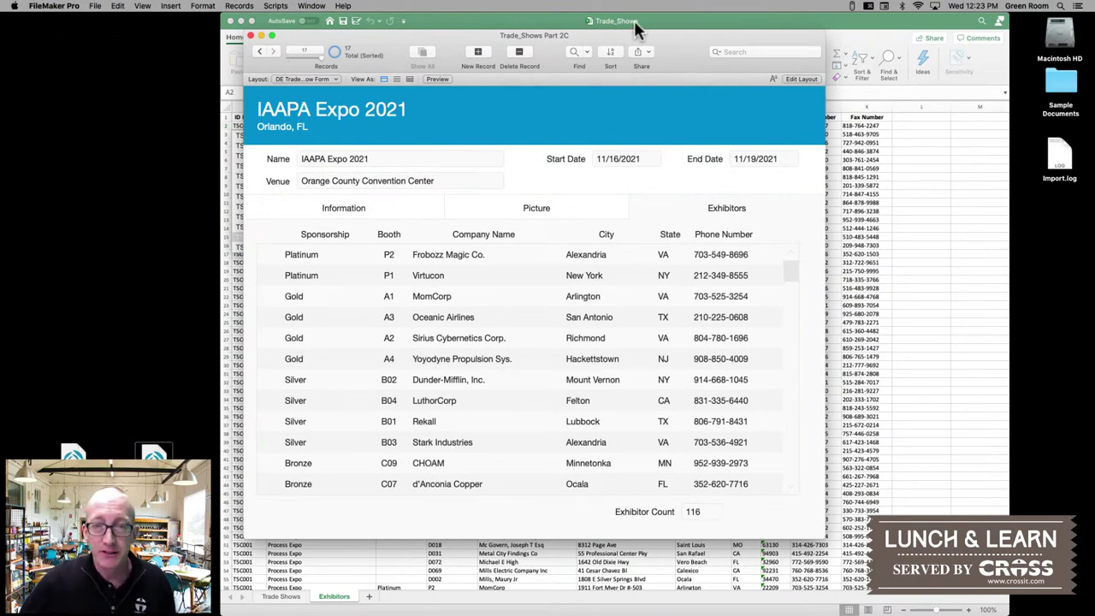
# - Rearrange the windows so the database sits farther right in front and the Excel workbook lies lower and farther left behind it
pyautogui.moveTo(640, 31)
pyautogui.mouseDown()
pyautogui.moveTo(663, 39)
pyautogui.moveTo(659, 32)
pyautogui.mouseUp()
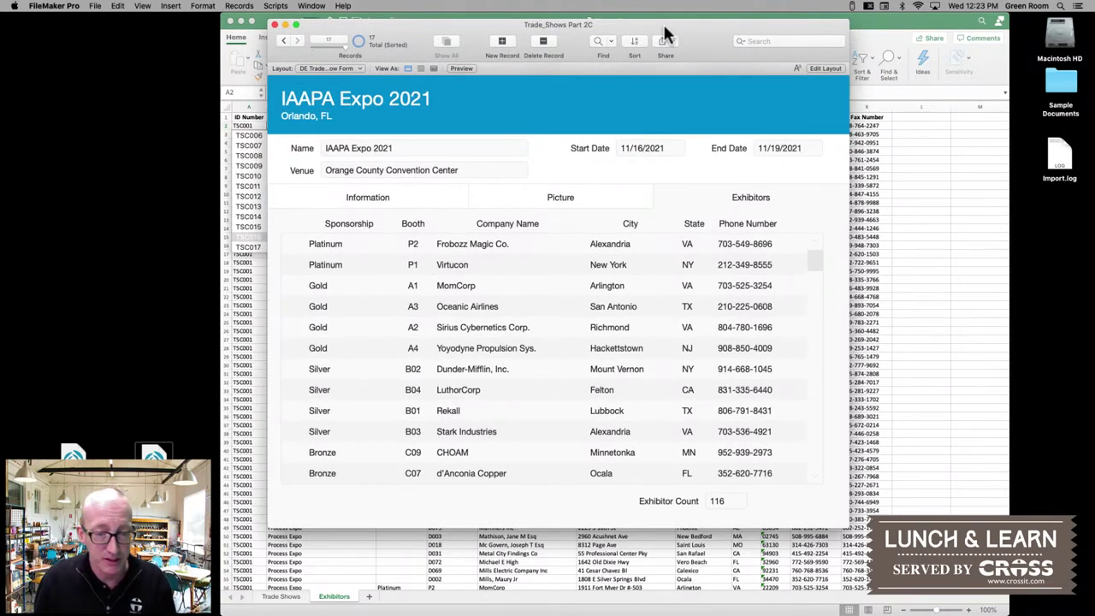
pyautogui.moveTo(706, 33); pyautogui.dragTo(745, 32)
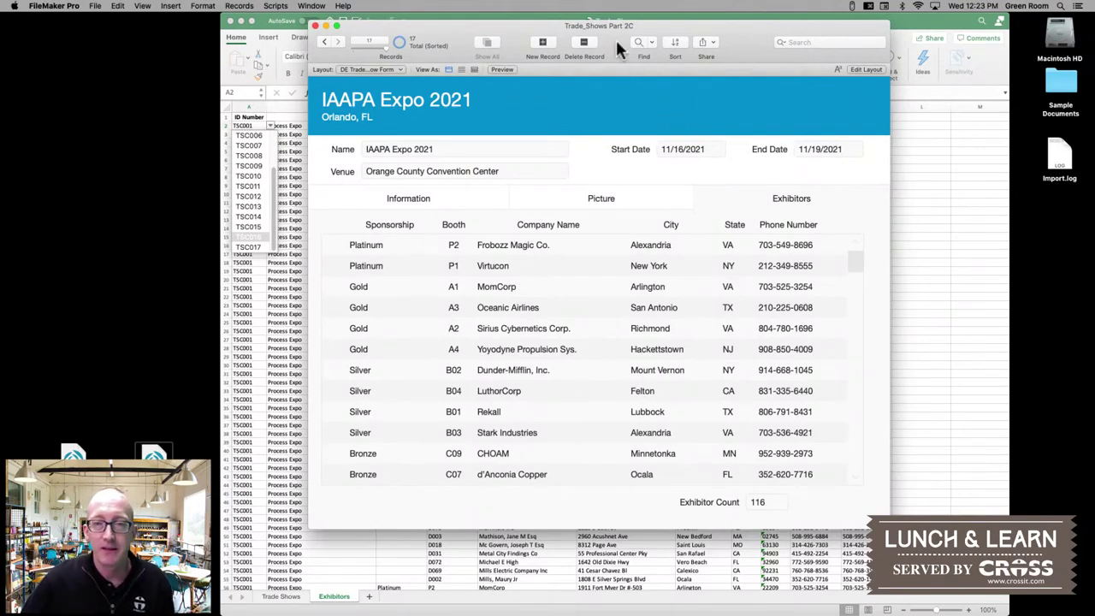
pyautogui.moveTo(900, 16); pyautogui.dragTo(787, 78)
pyautogui.click(759, 41)
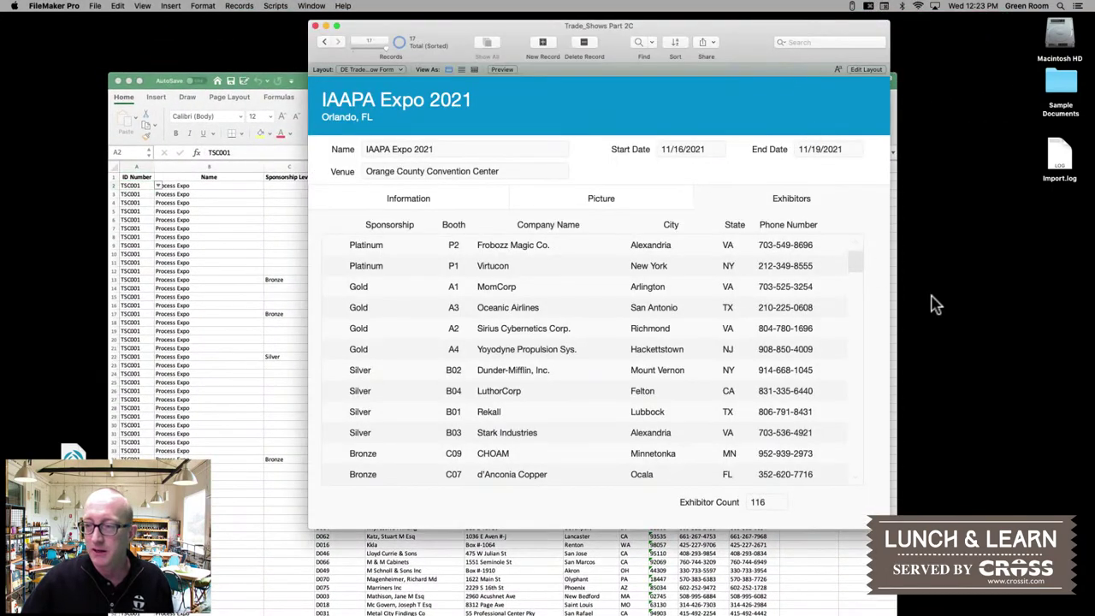